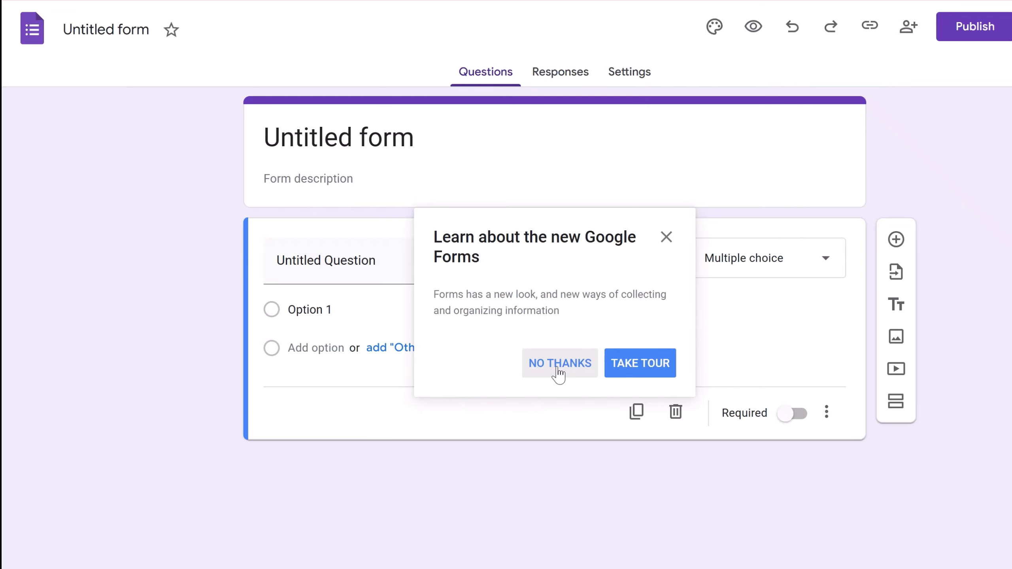
- Dismiss the introduction prompt and rename the form from 'Untitled form' to 'Wazir Automates'
{"action": "left_click", "coordinate": [558, 374]}
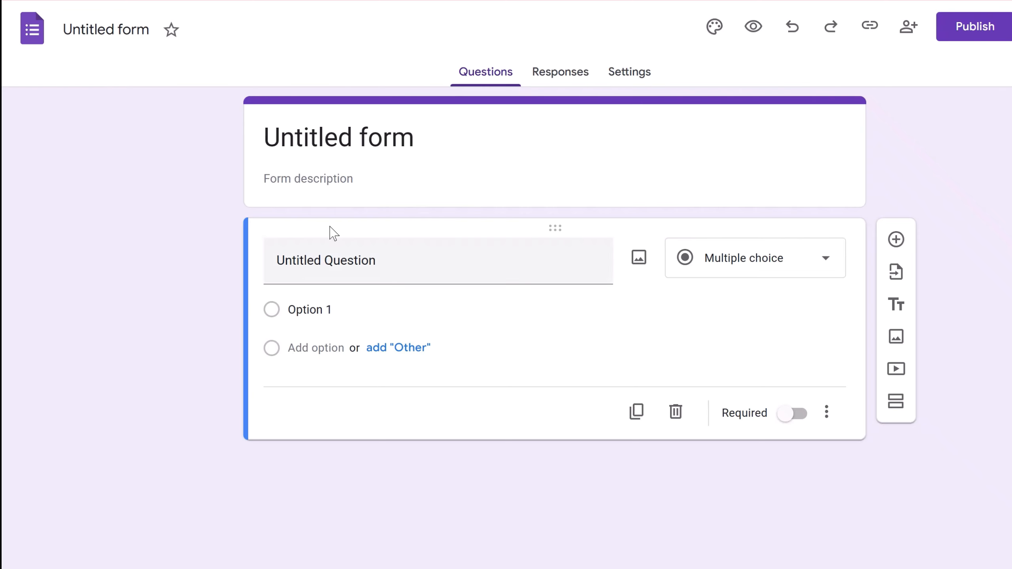
{"action": "left_click", "coordinate": [316, 136]}
{"action": "left_click_drag", "start_coordinate": [410, 137], "coordinate": [197, 117]}
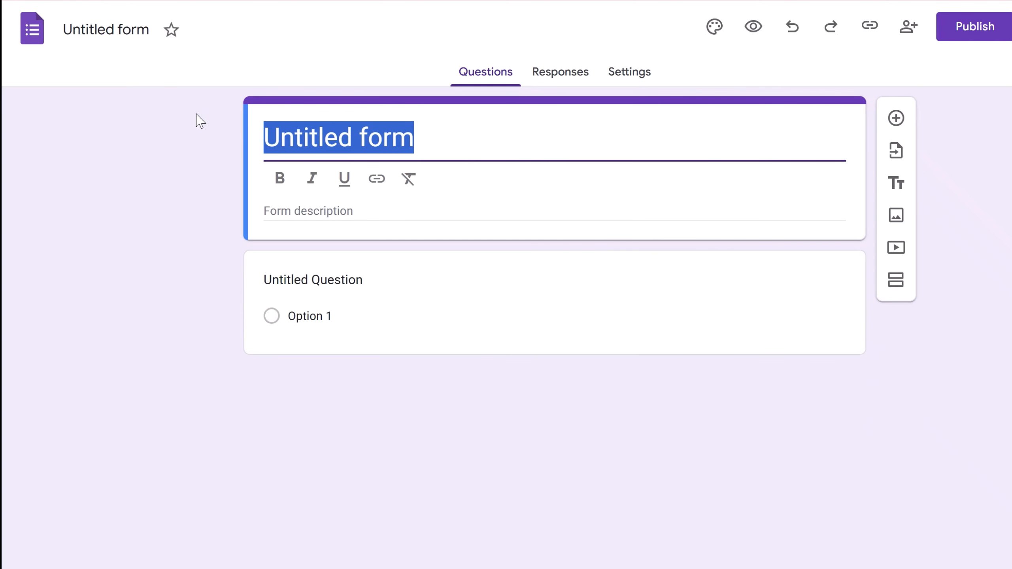
{"action": "type", "text": "Wazir Automates"}
{"action": "left_click", "coordinate": [205, 218]}
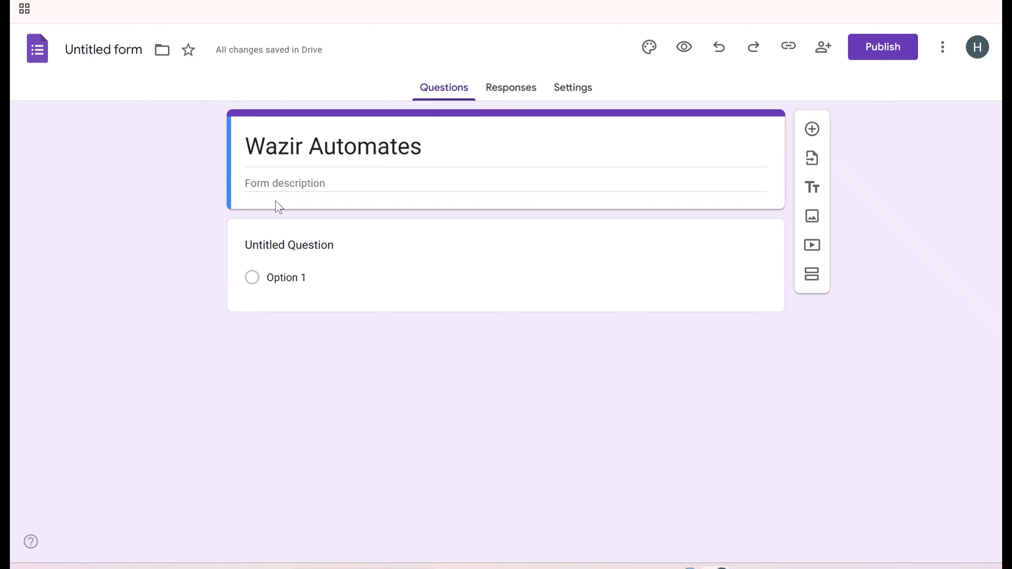
- Create required questions 'What is your name?' and 'Email Address', then add a blank question
{"action": "left_click", "coordinate": [294, 242]}
{"action": "type", "text": "W"}
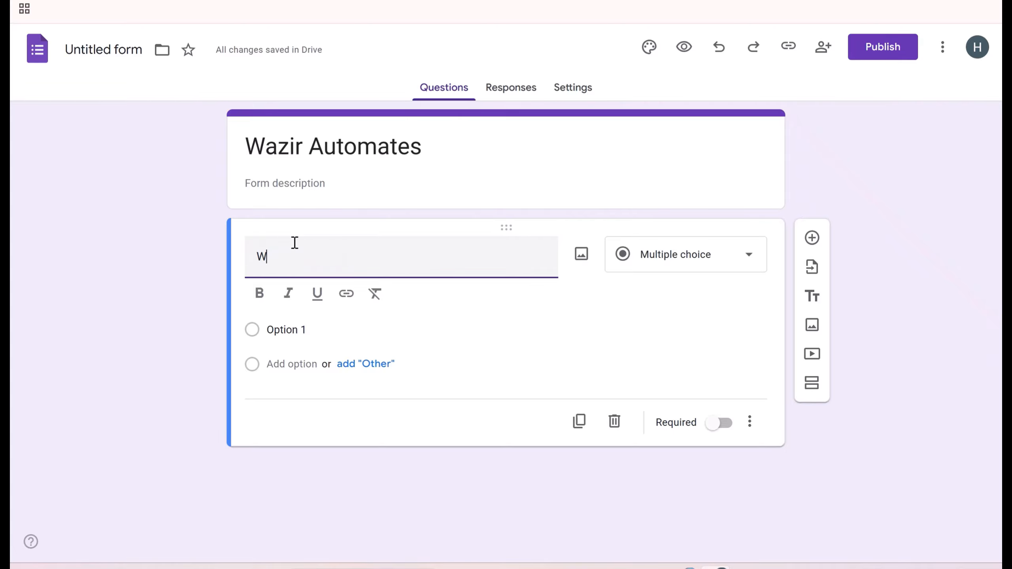
{"action": "type", "text": "hat is your name?"}
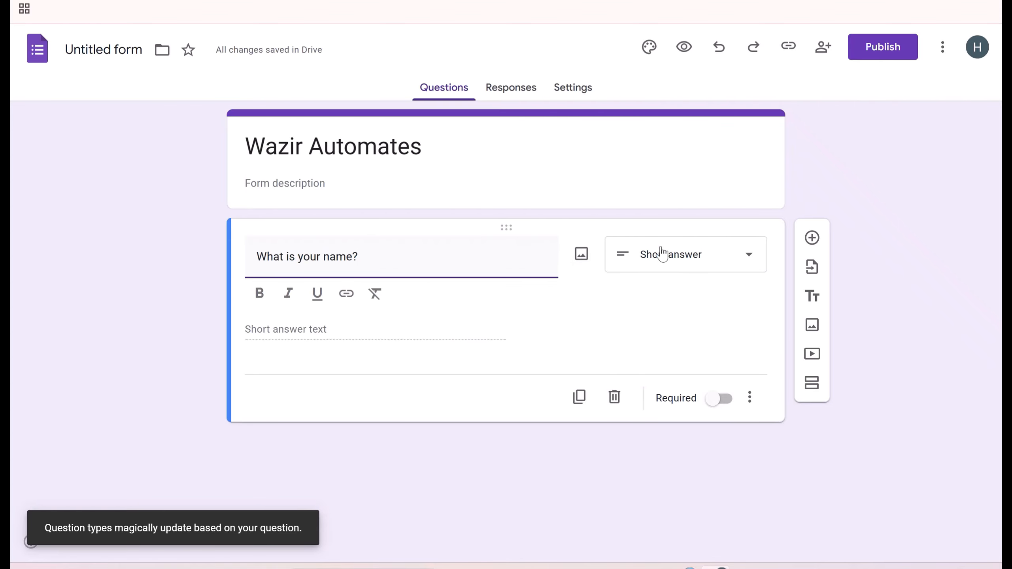
{"action": "left_click", "coordinate": [723, 400]}
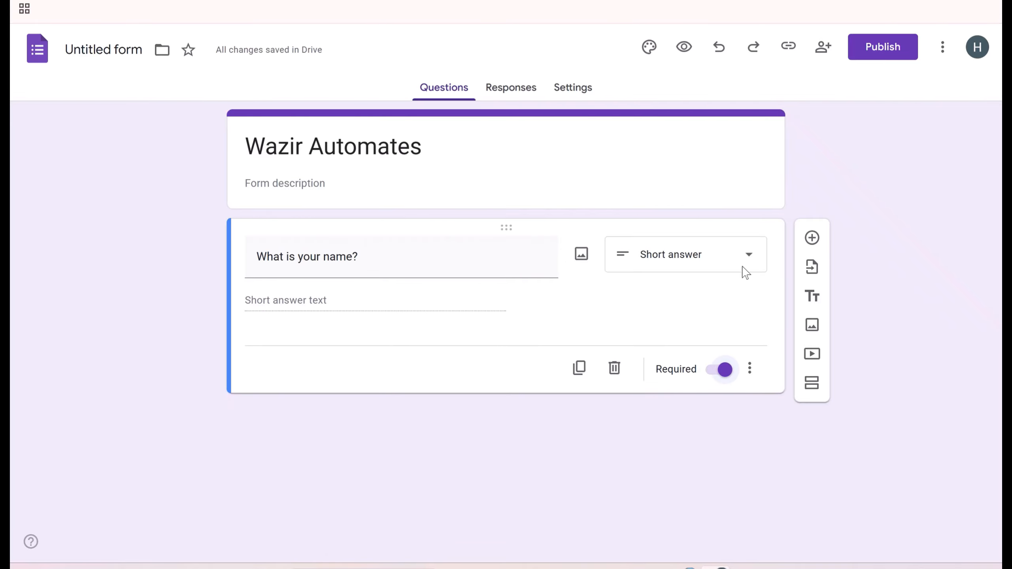
{"action": "left_click", "coordinate": [815, 238]}
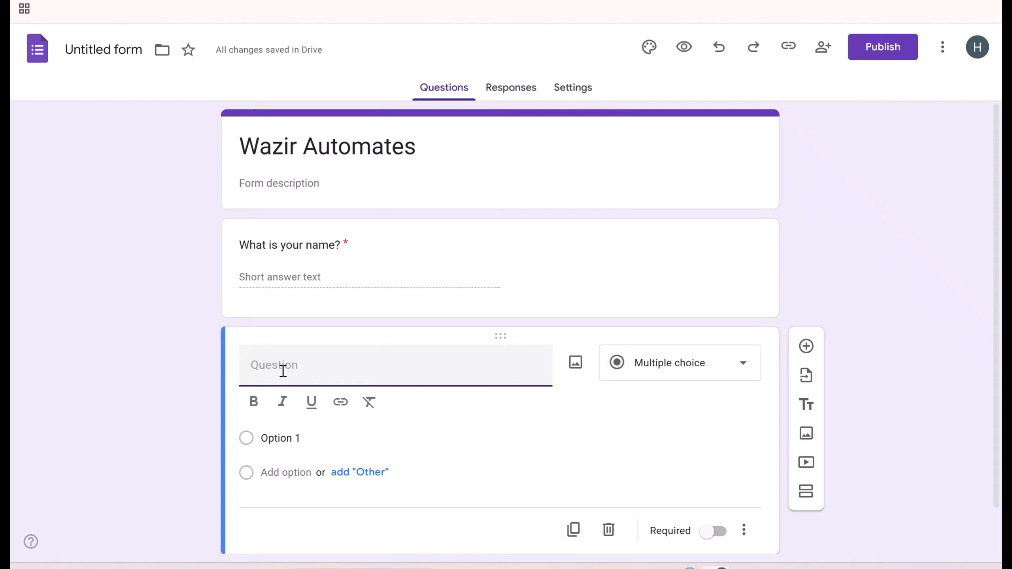
{"action": "type", "text": "Email Address"}
{"action": "left_click", "coordinate": [719, 478]}
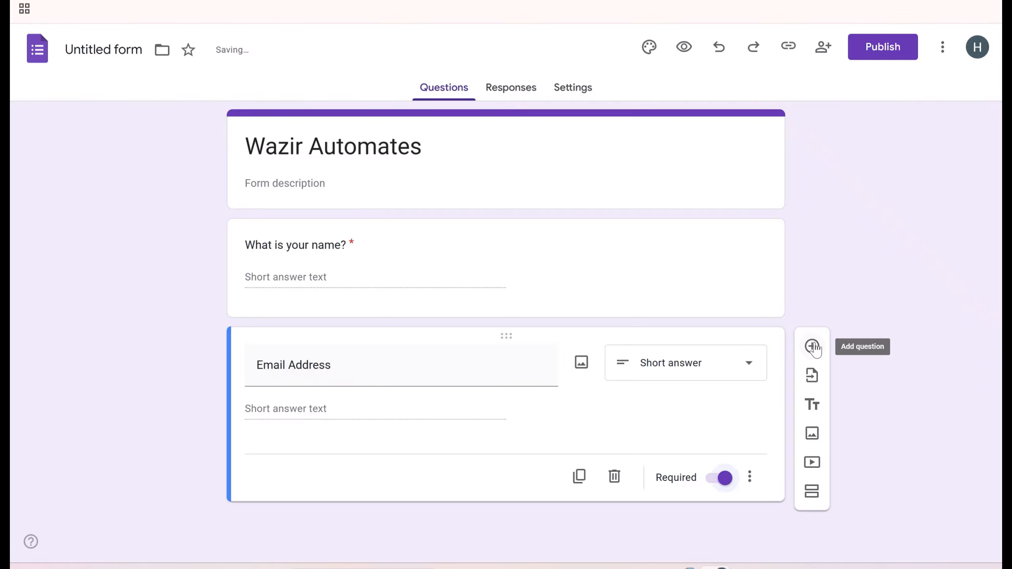
{"action": "left_click", "coordinate": [810, 345]}
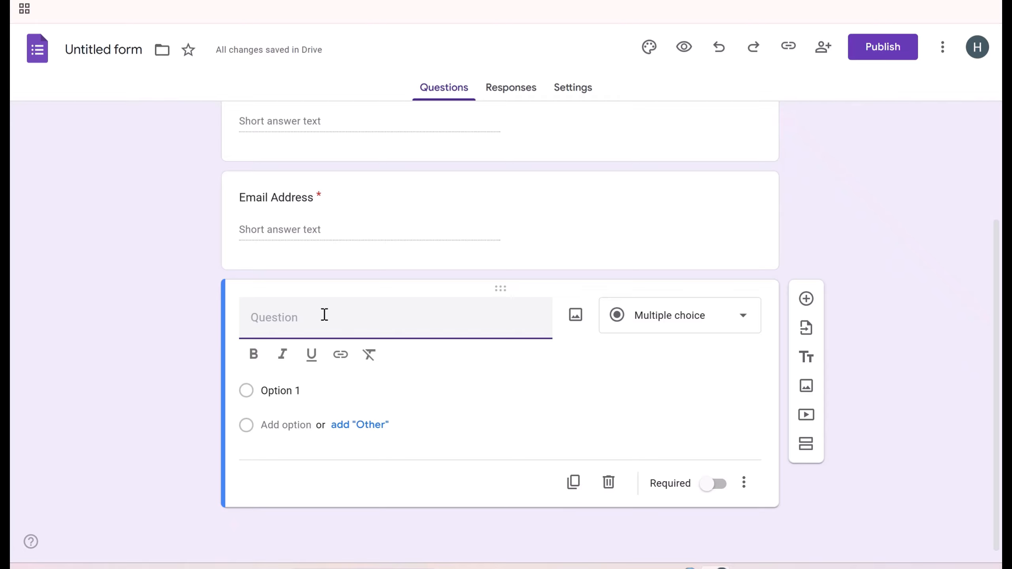
- Title the question 'Select Region closes to you' with options Texas, Florida and North Carolina
{"action": "type", "text": "Select R"}
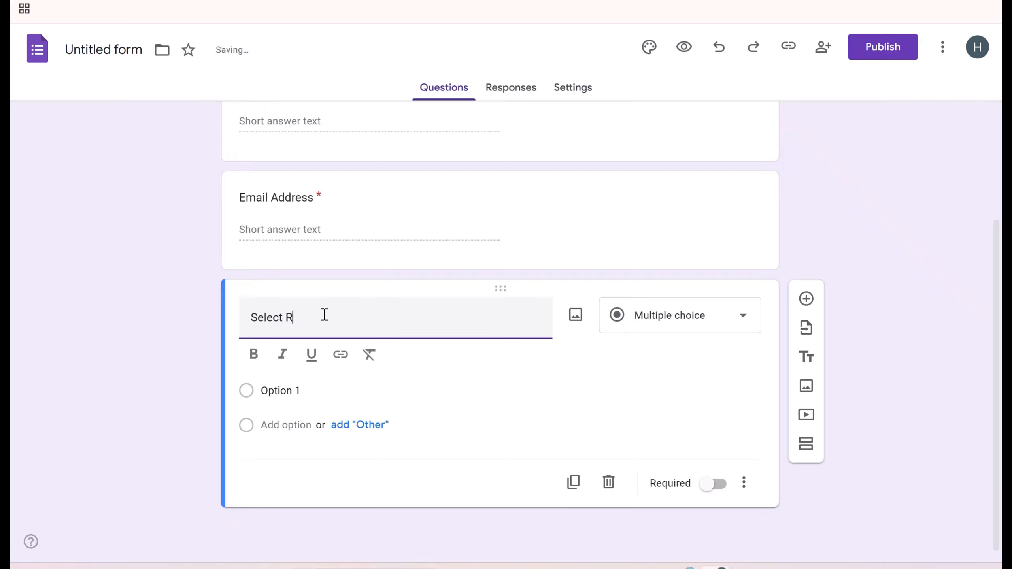
{"action": "type", "text": "egion clo"}
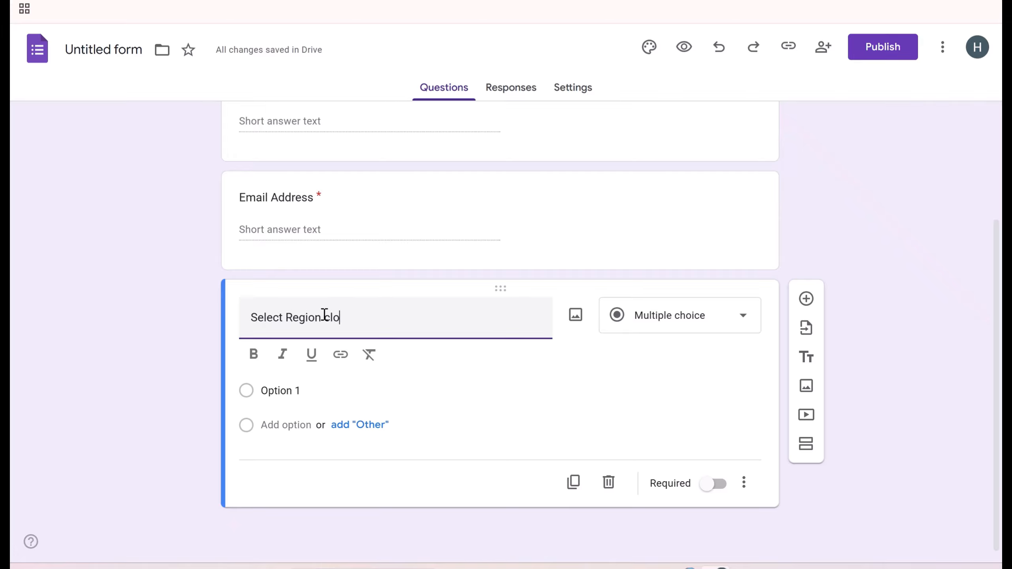
{"action": "type", "text": "ses to you"}
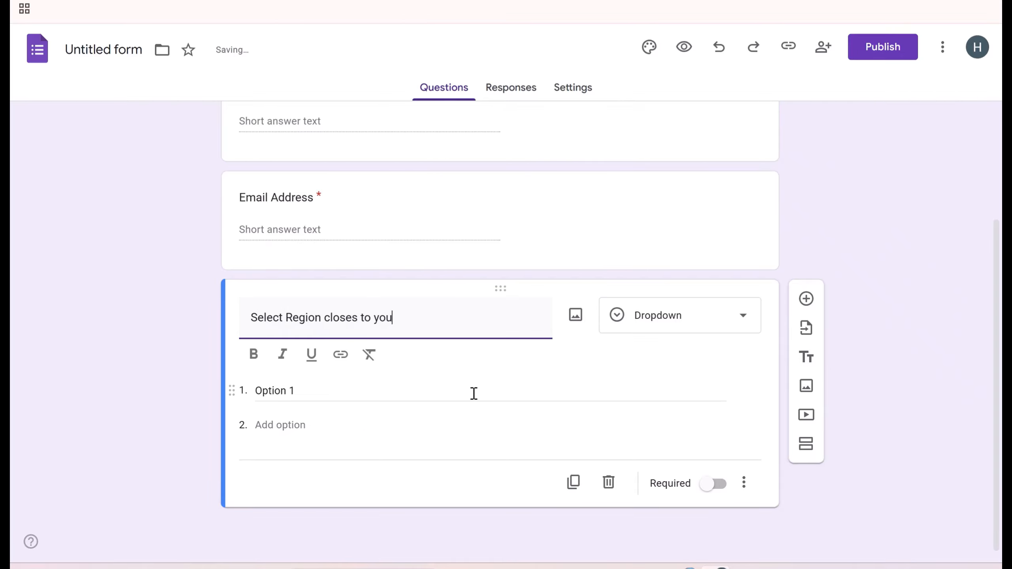
{"action": "left_click", "coordinate": [324, 391]}
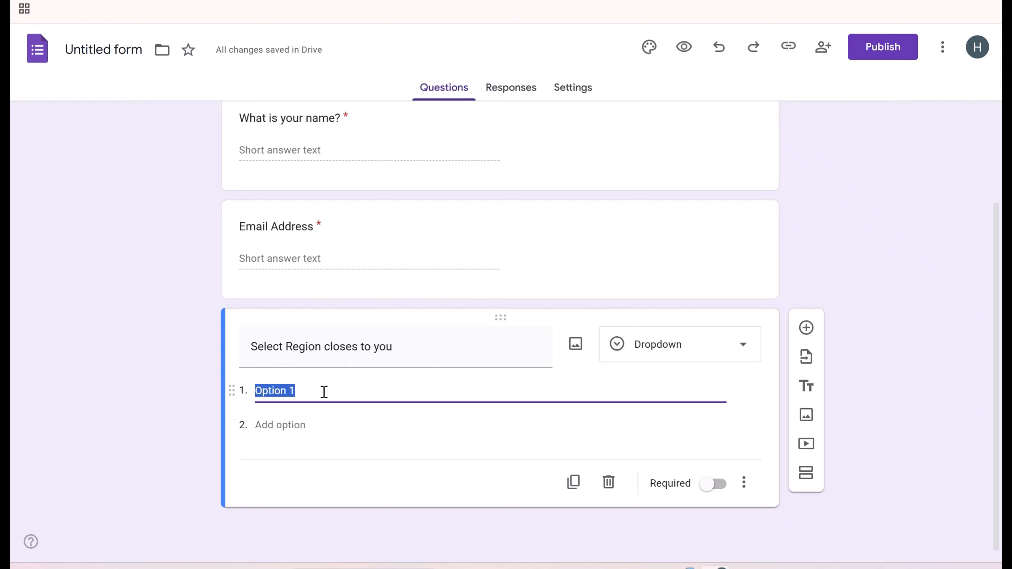
{"action": "type", "text": "Texas"}
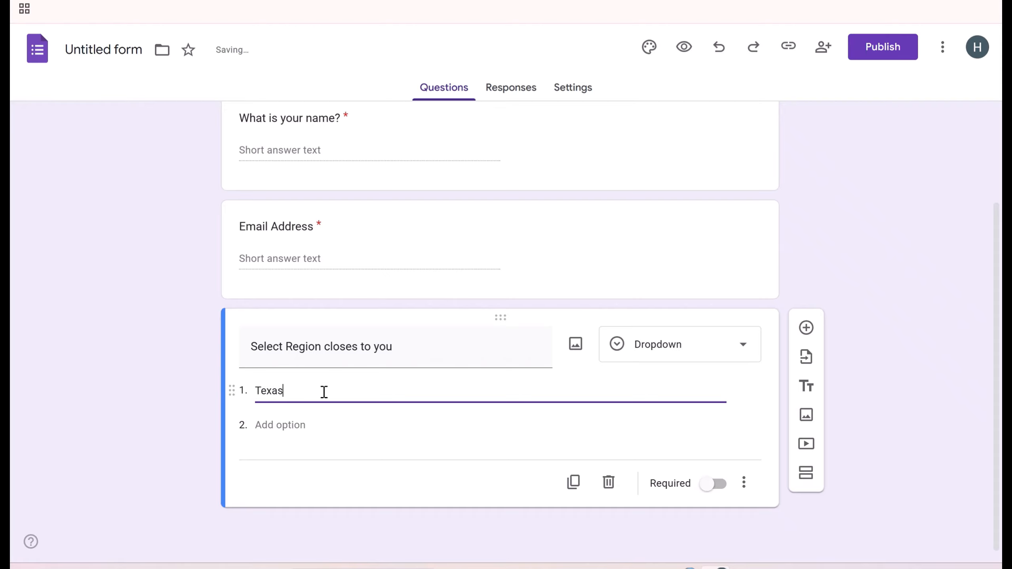
{"action": "left_click", "coordinate": [284, 426]}
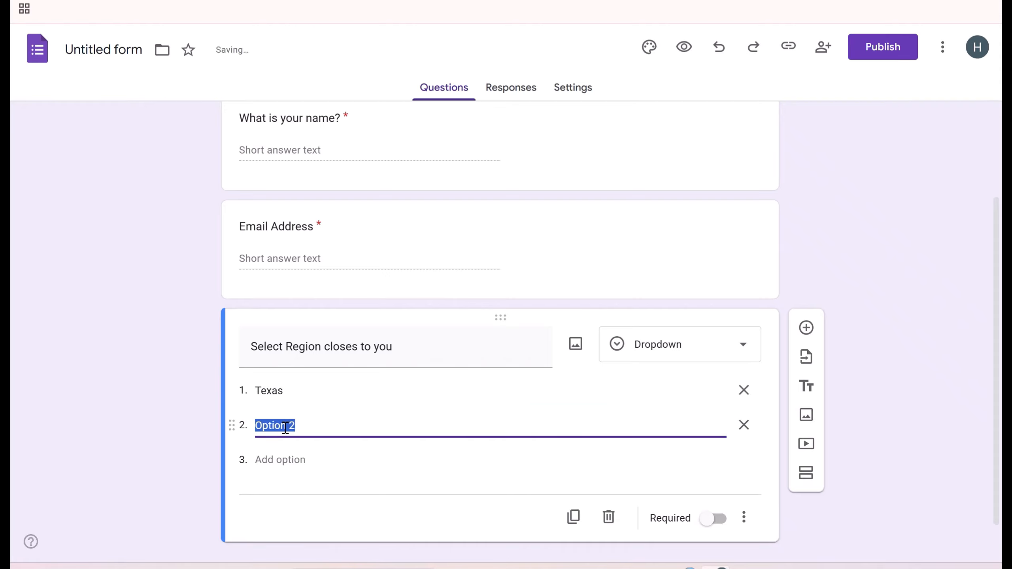
{"action": "type", "text": "Florida"}
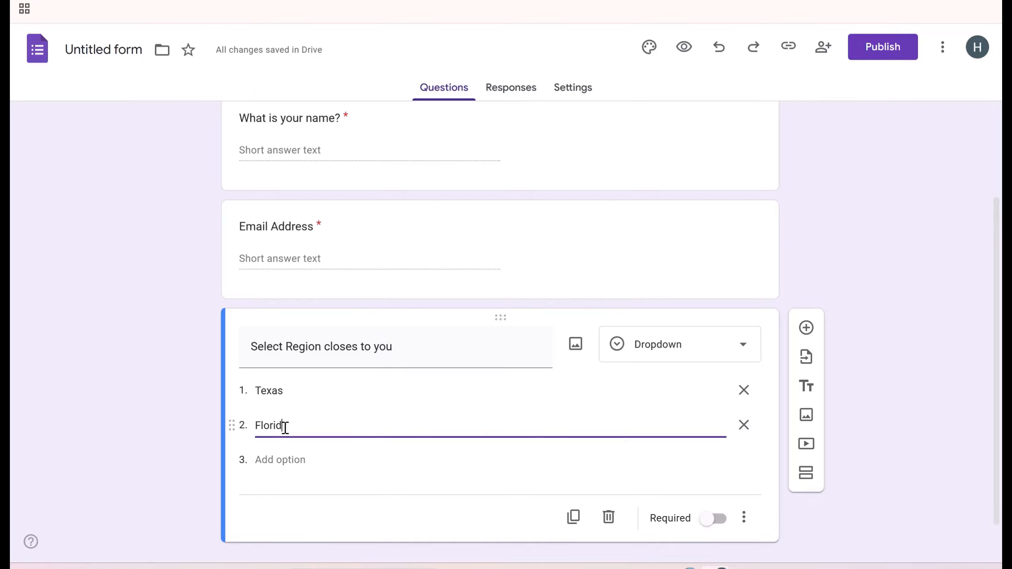
{"action": "left_click", "coordinate": [288, 459]}
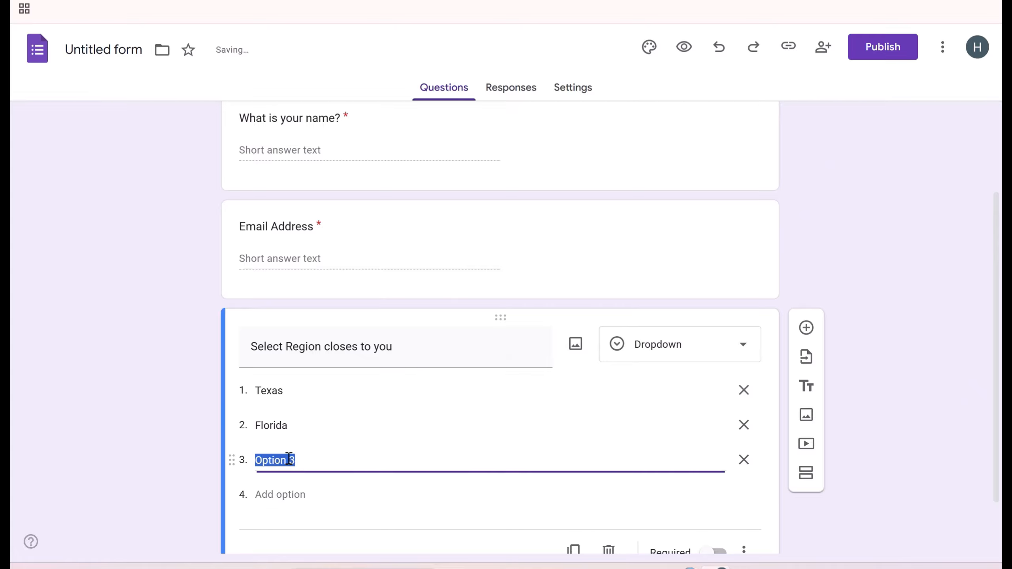
{"action": "type", "text": "North Carolina"}
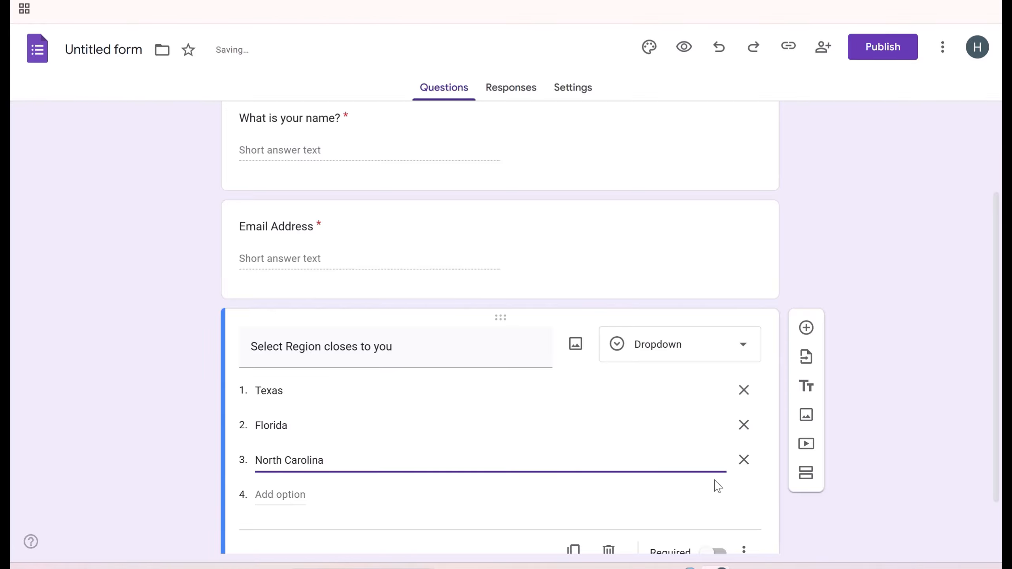
{"action": "left_click", "coordinate": [741, 502]}
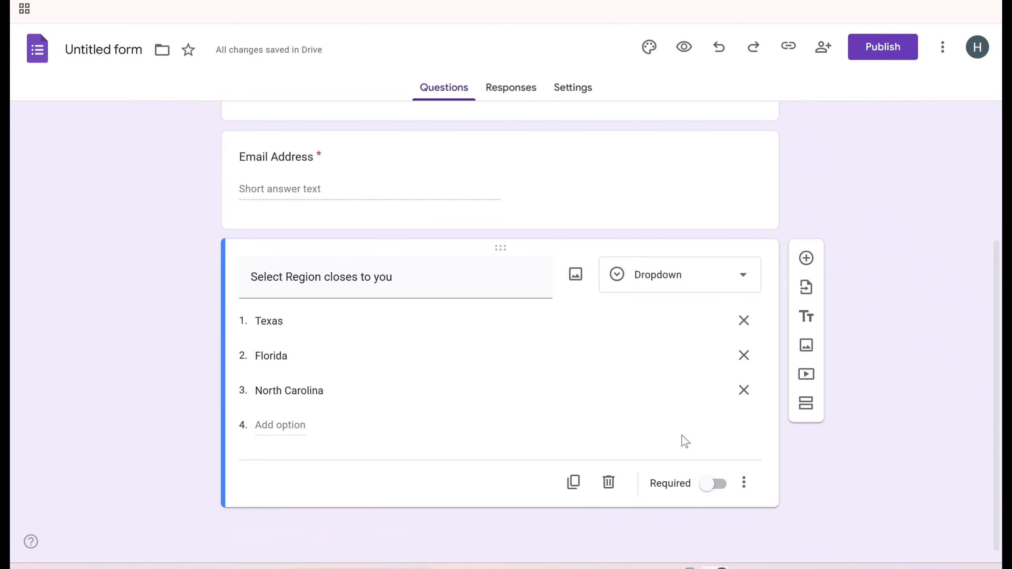
- Make the region question a required multiple-choice question and add a new question below
{"action": "left_click", "coordinate": [690, 282]}
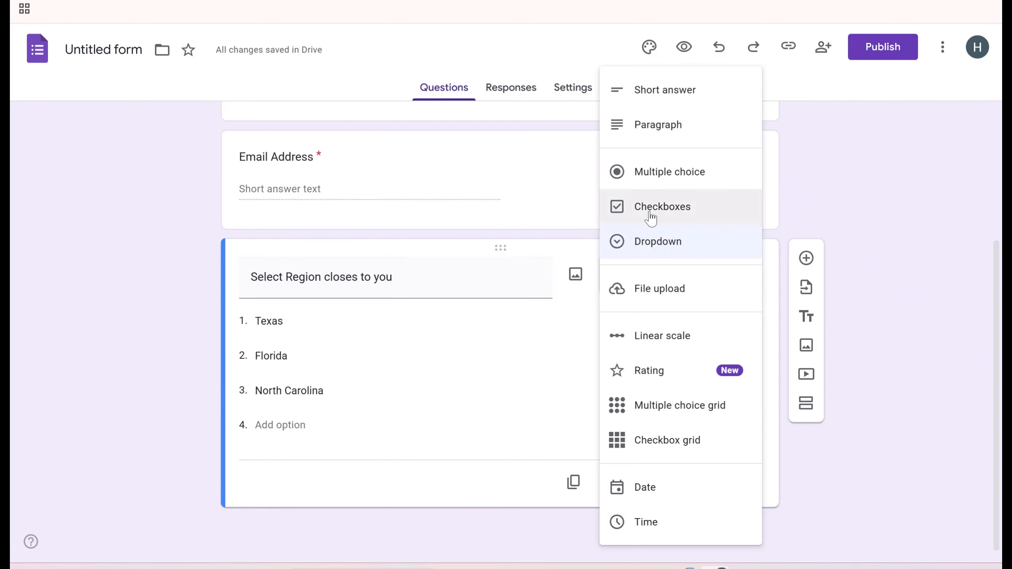
{"action": "left_click", "coordinate": [655, 180]}
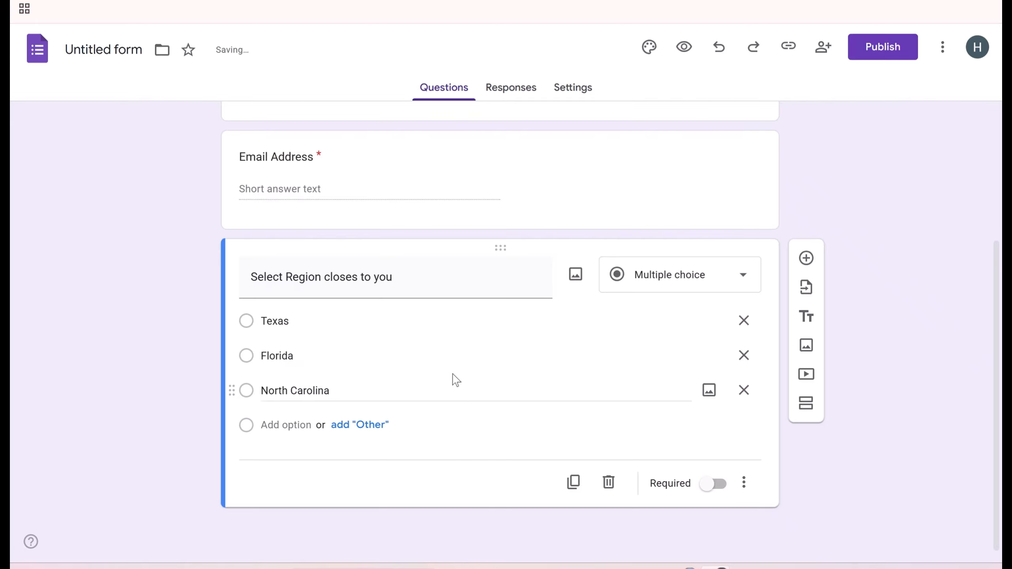
{"action": "left_click", "coordinate": [717, 485]}
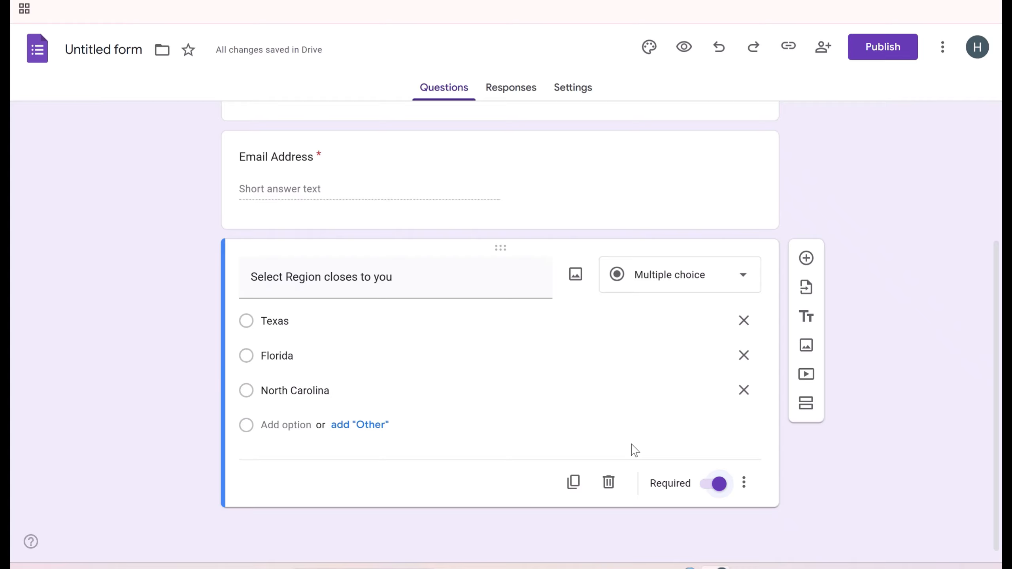
{"action": "left_click", "coordinate": [805, 257]}
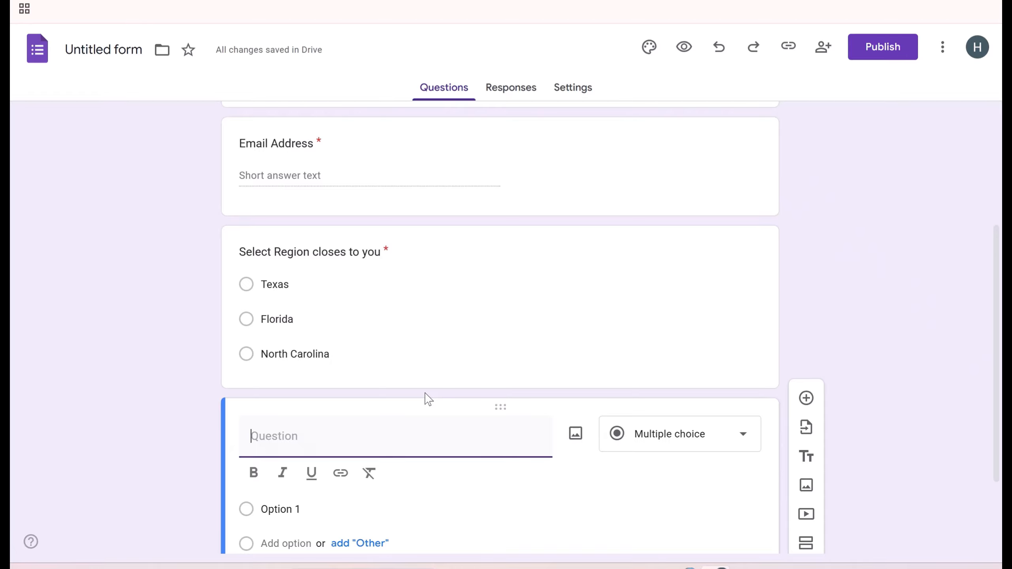
- Title the question about units of product to purchase (997 USD per unit) and make it multiple choice
{"action": "type", "text": "How many "}
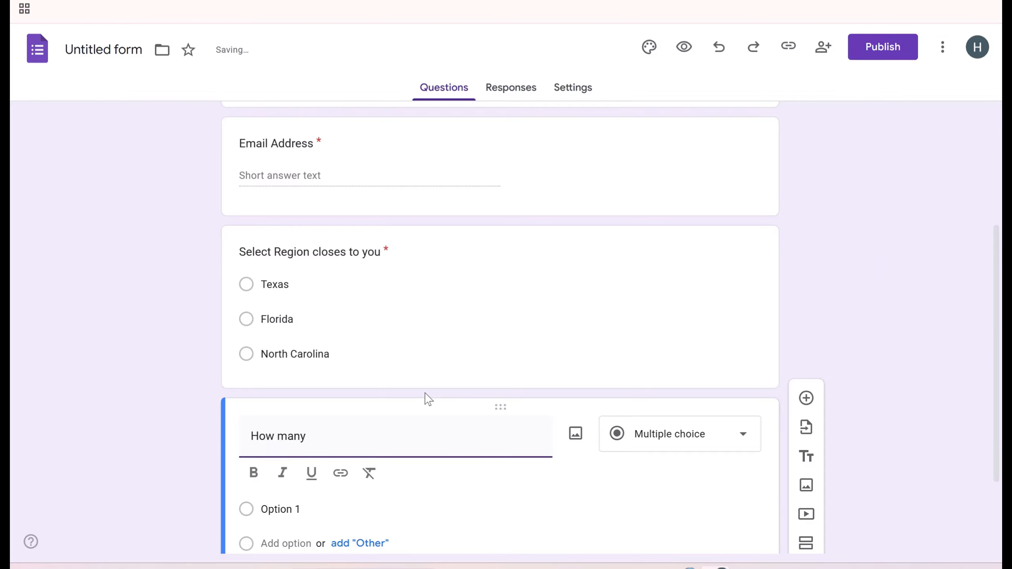
{"action": "type", "text": "units of product re you"}
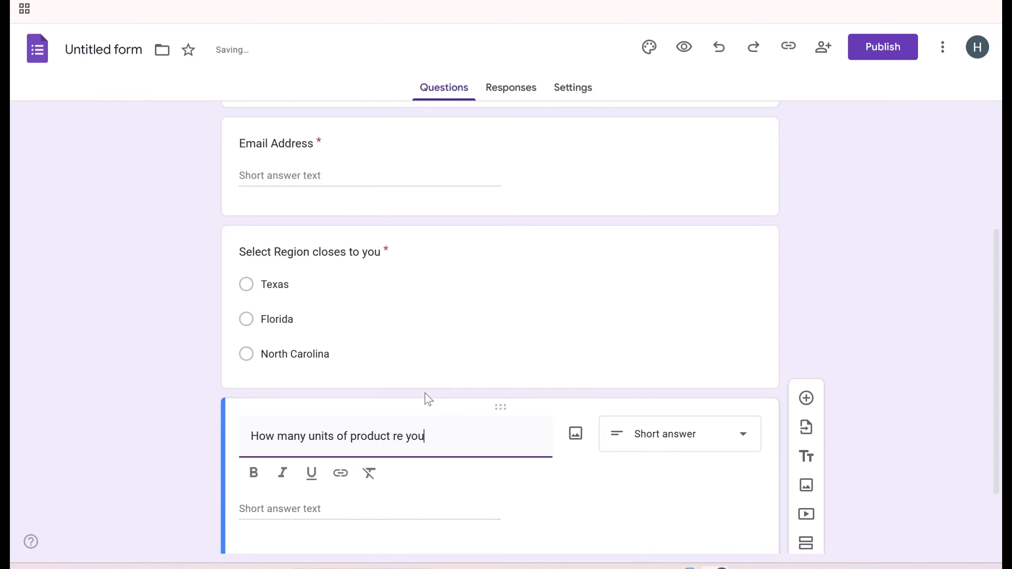
{"action": "type", "text": " interested "}
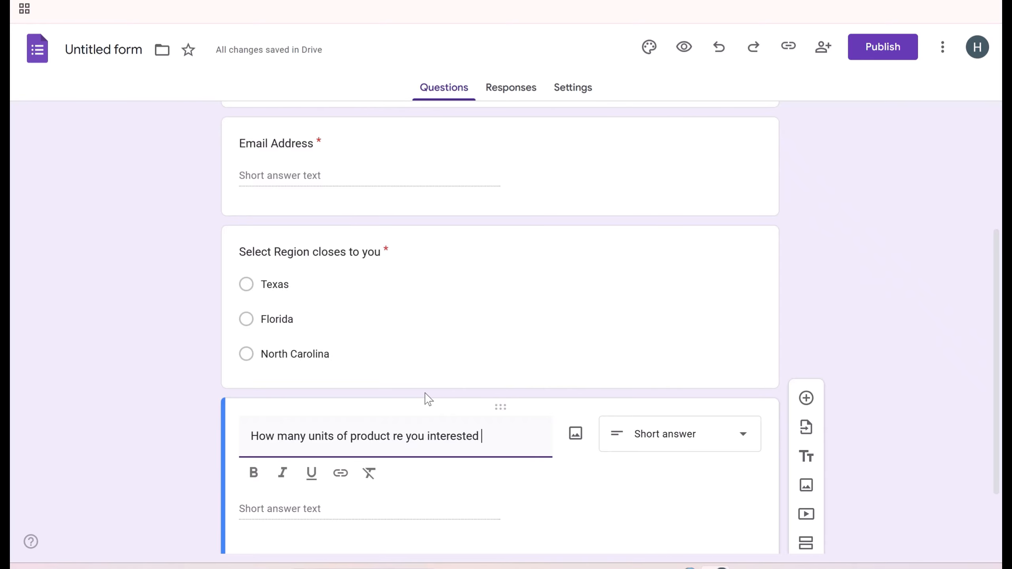
{"action": "type", "text": "in purcha"}
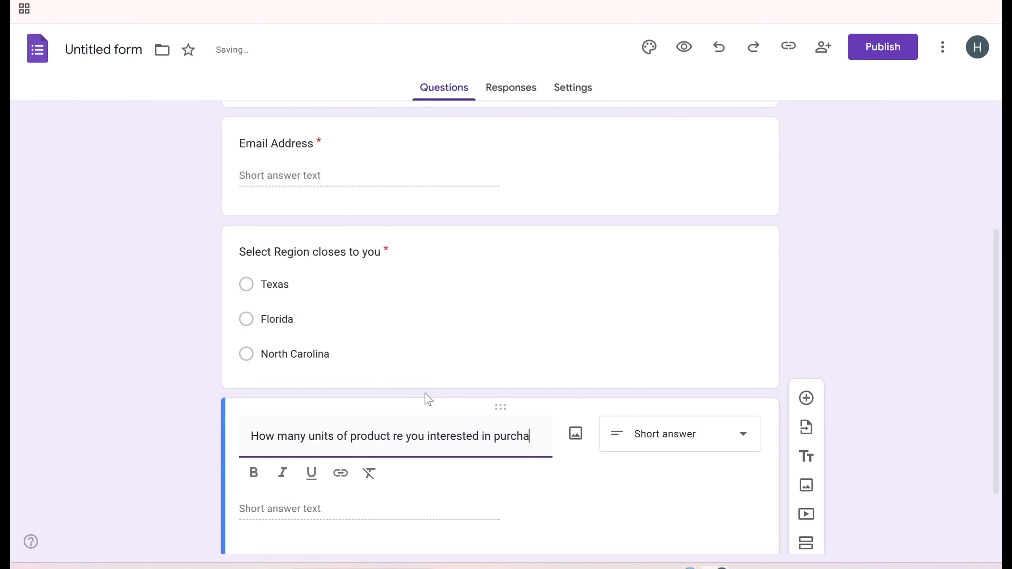
{"action": "type", "text": "sing ?"}
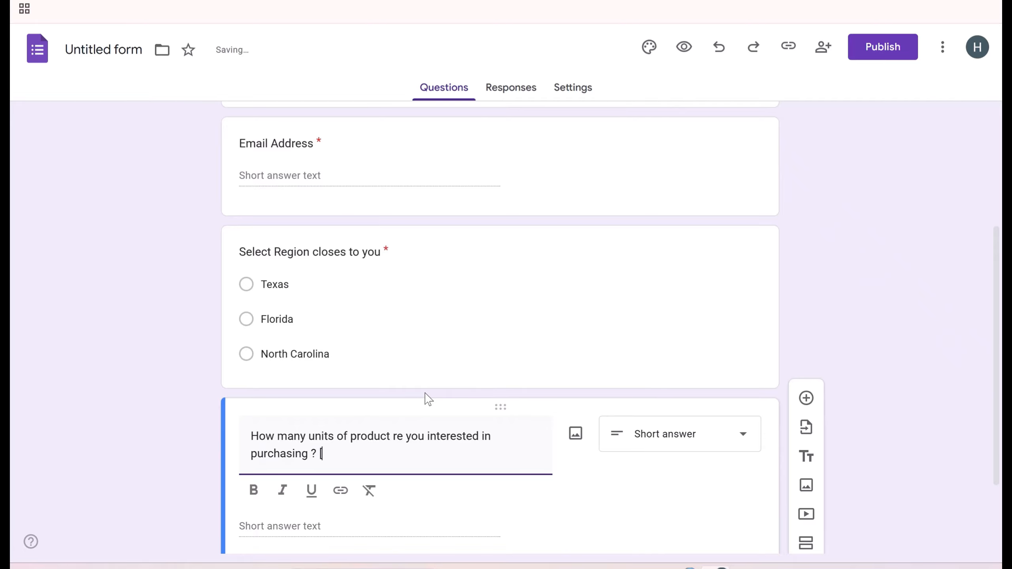
{"action": "type", "text": " [Price per unit is 997 U"}
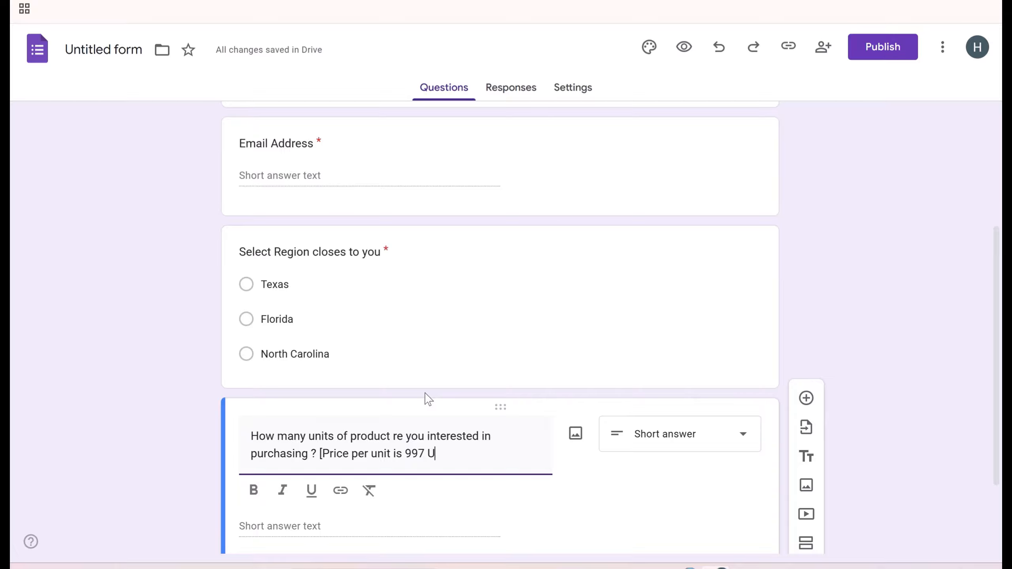
{"action": "type", "text": "SD]"}
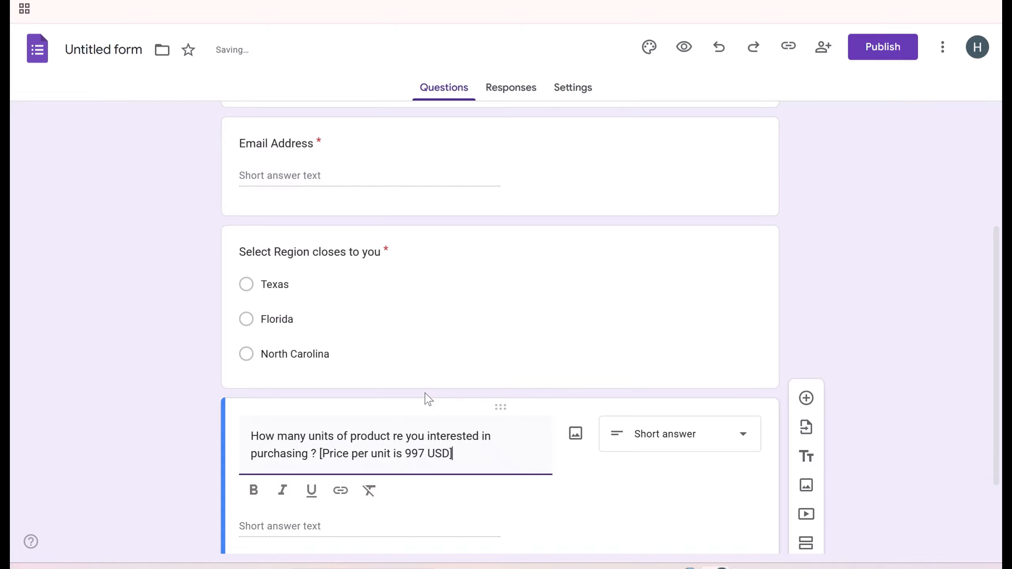
{"action": "scroll", "coordinate": [737, 408], "scroll_direction": "down", "scroll_amount": 2}
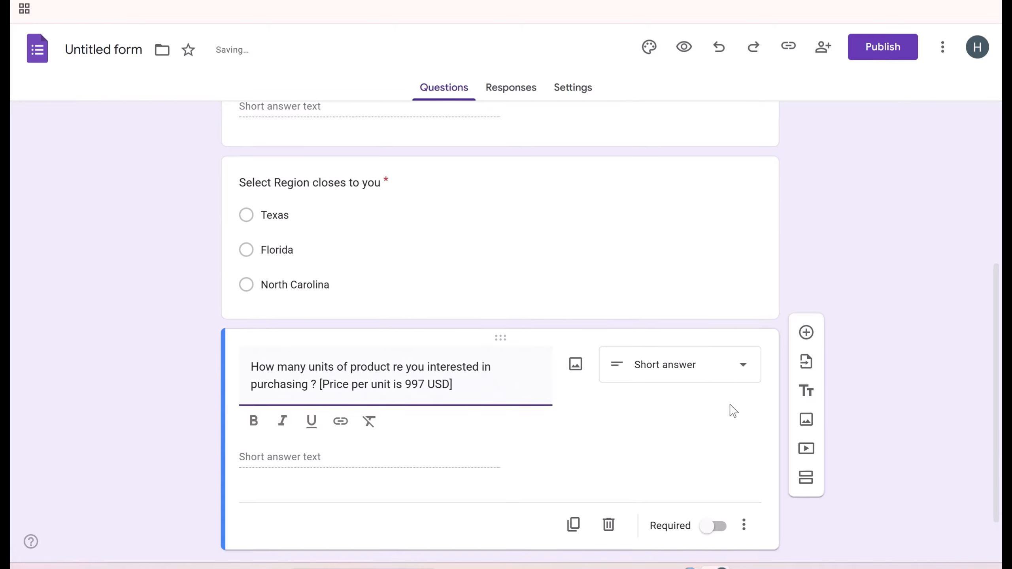
{"action": "left_click", "coordinate": [704, 373]}
{"action": "left_click", "coordinate": [660, 172]}
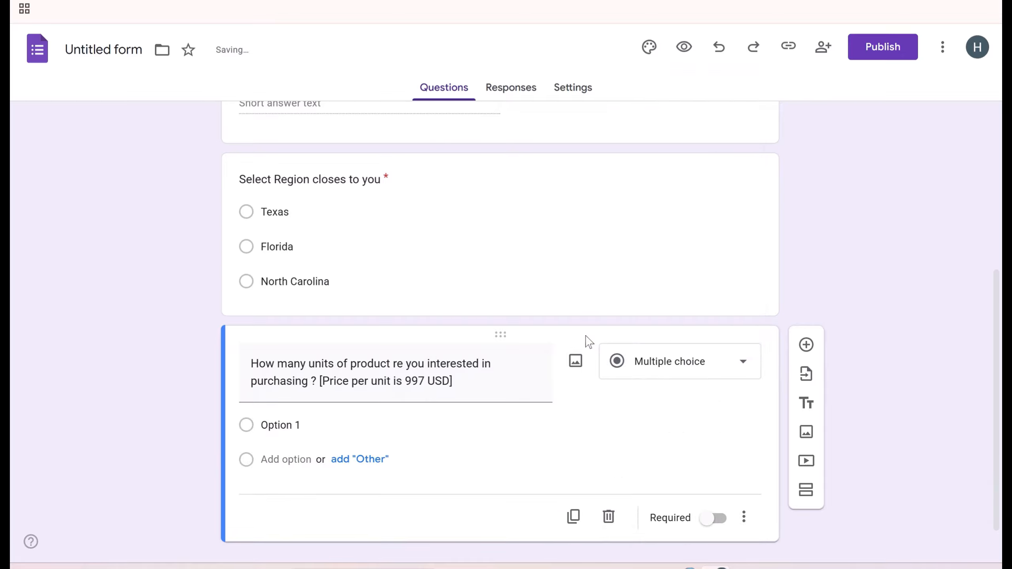
- Give the units question options 1, 10 and More than 50, and make it required
{"action": "left_click", "coordinate": [297, 419]}
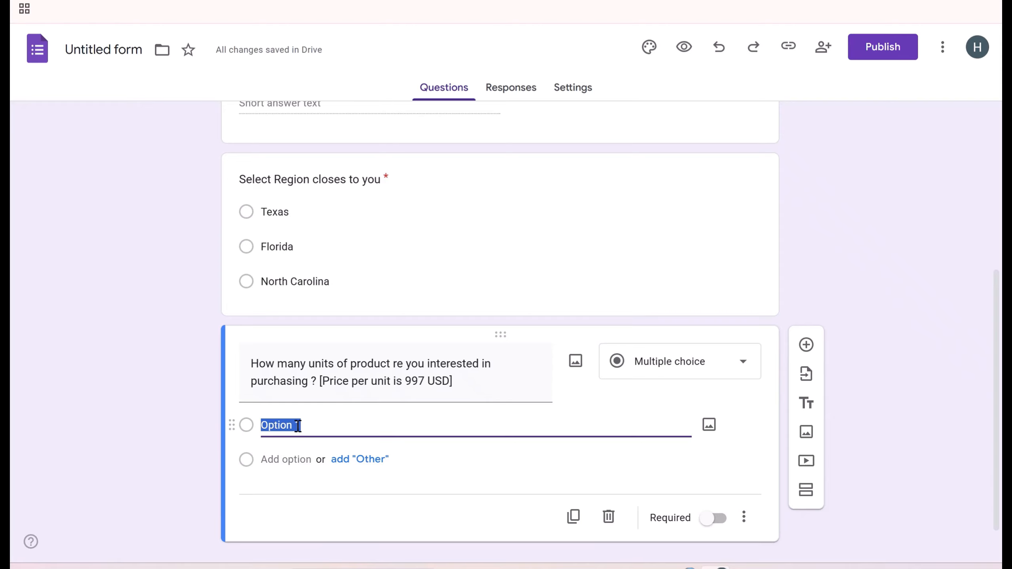
{"action": "type", "text": "1"}
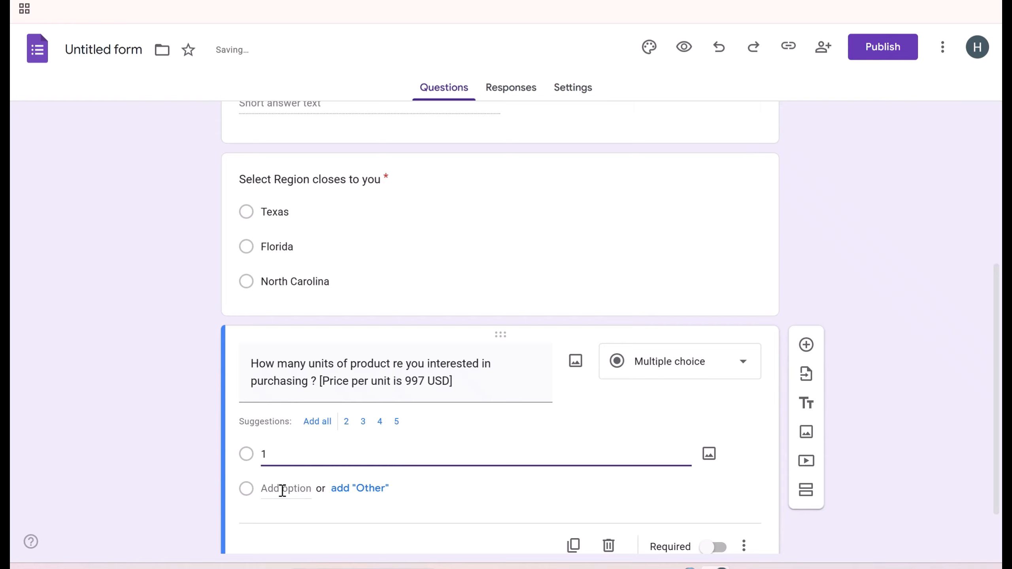
{"action": "left_click", "coordinate": [282, 488]}
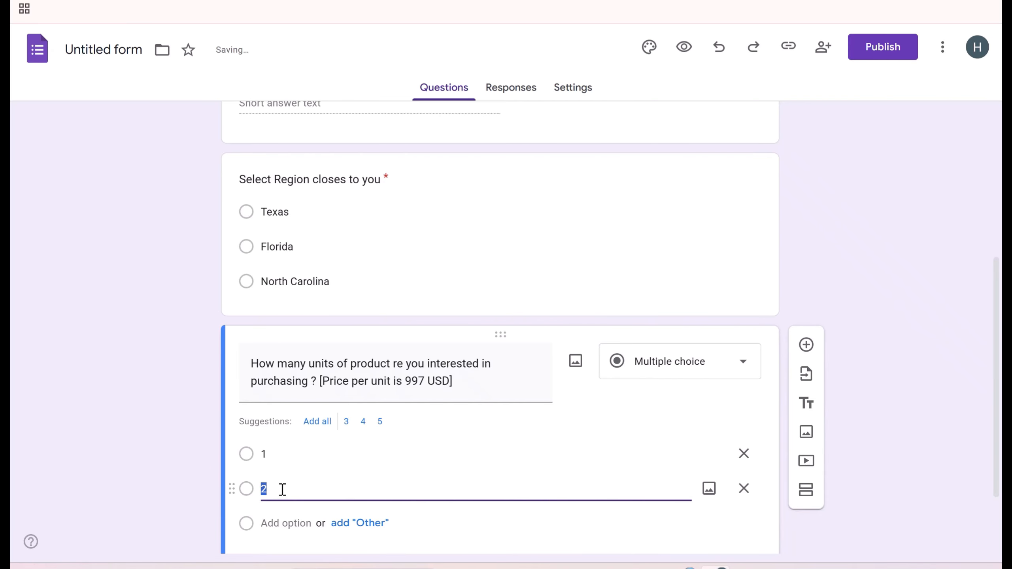
{"action": "type", "text": "10"}
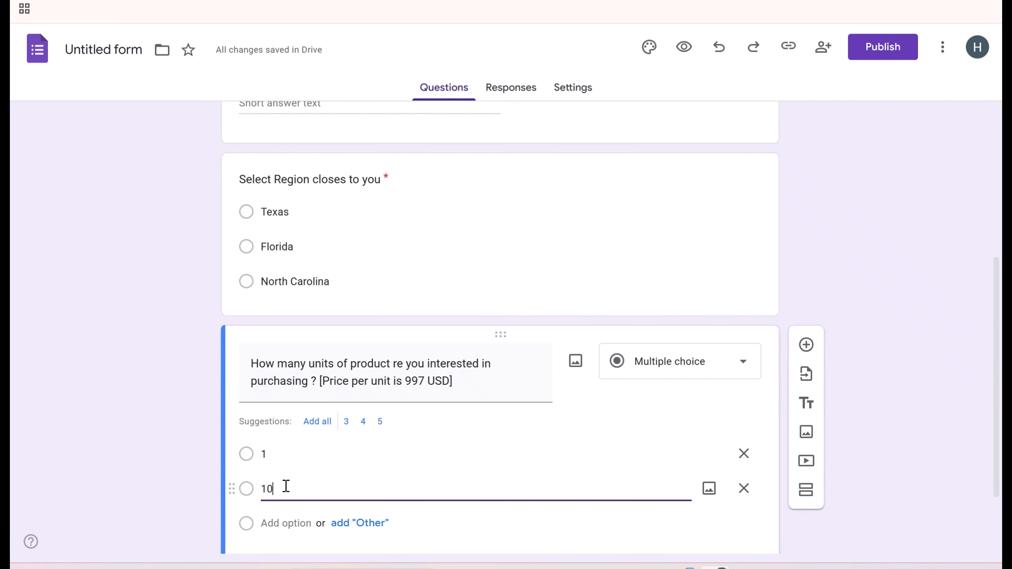
{"action": "left_click", "coordinate": [287, 522]}
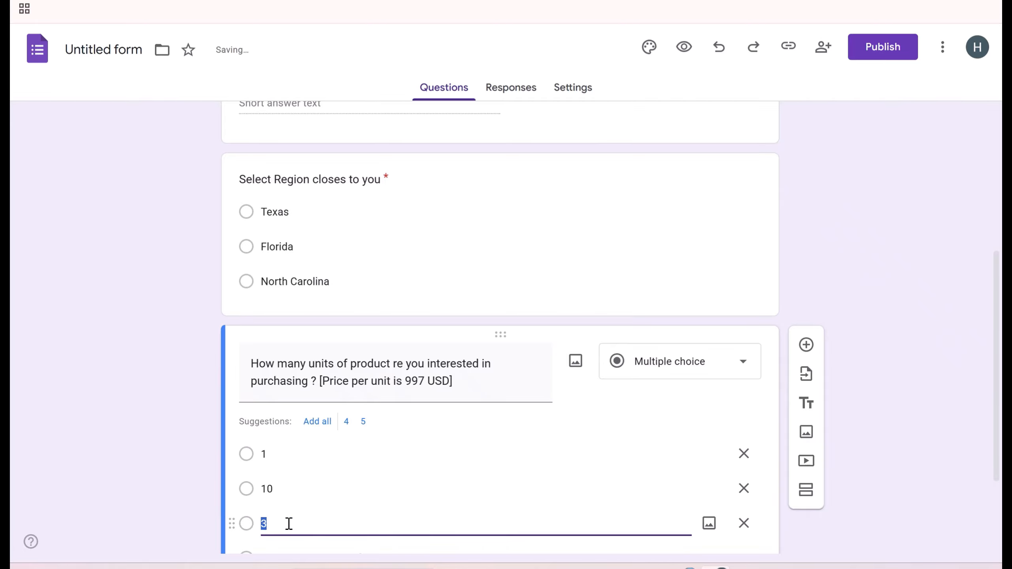
{"action": "type", "text": "More tha"}
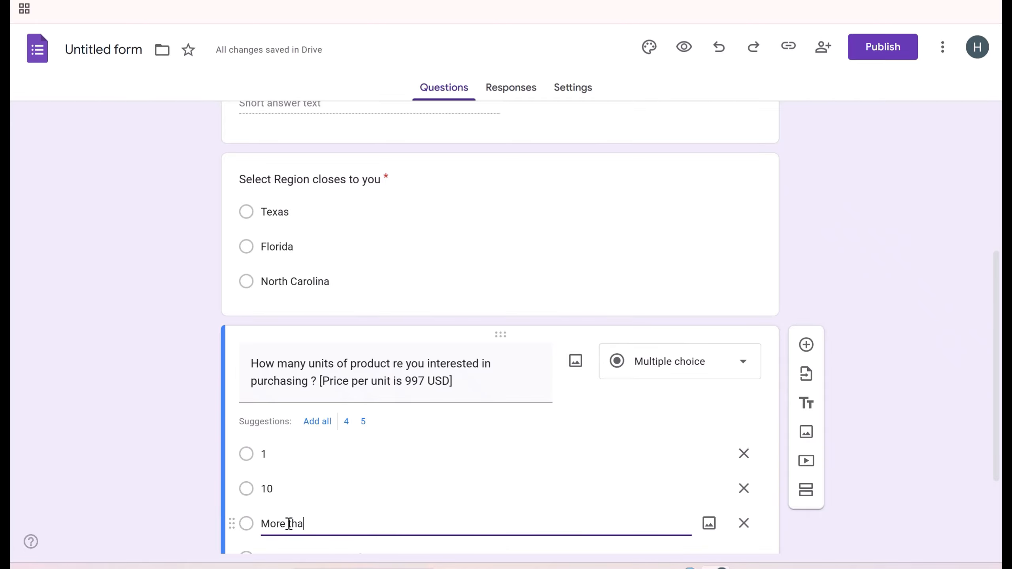
{"action": "type", "text": "n 50"}
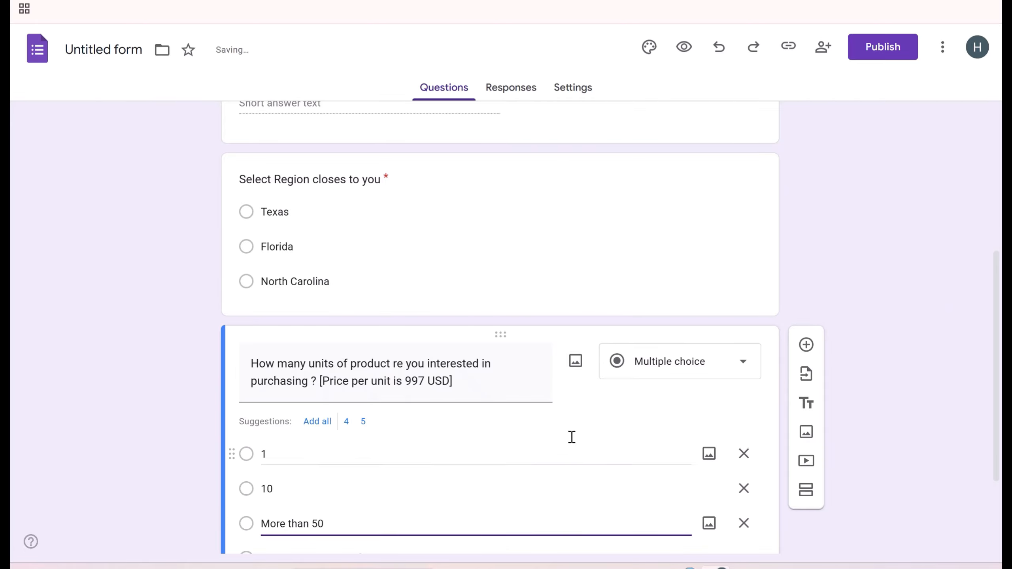
{"action": "scroll", "coordinate": [601, 430], "scroll_direction": "down", "scroll_amount": 2}
{"action": "scroll", "coordinate": [599, 419], "scroll_direction": "down", "scroll_amount": 2}
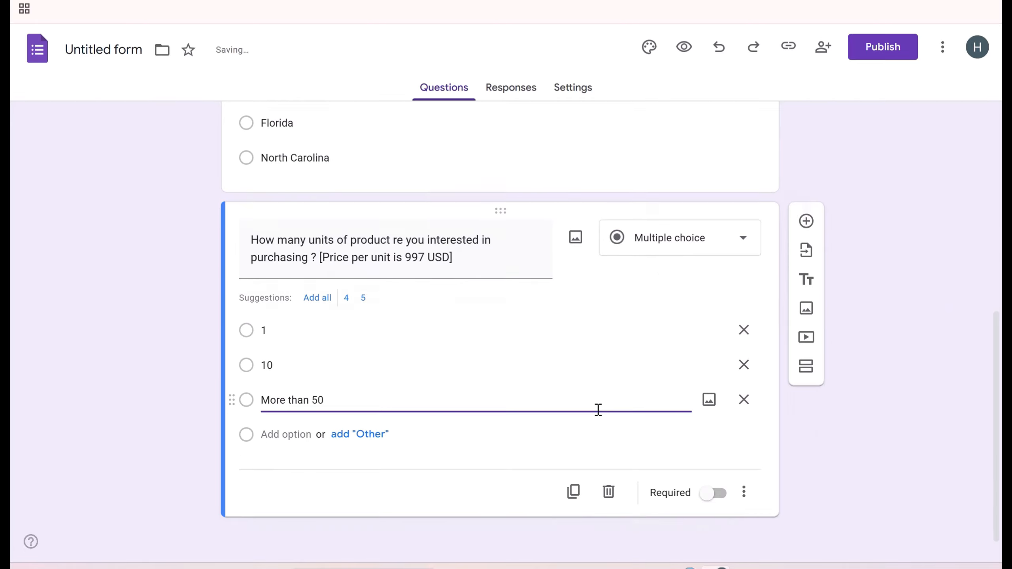
{"action": "left_click", "coordinate": [716, 484]}
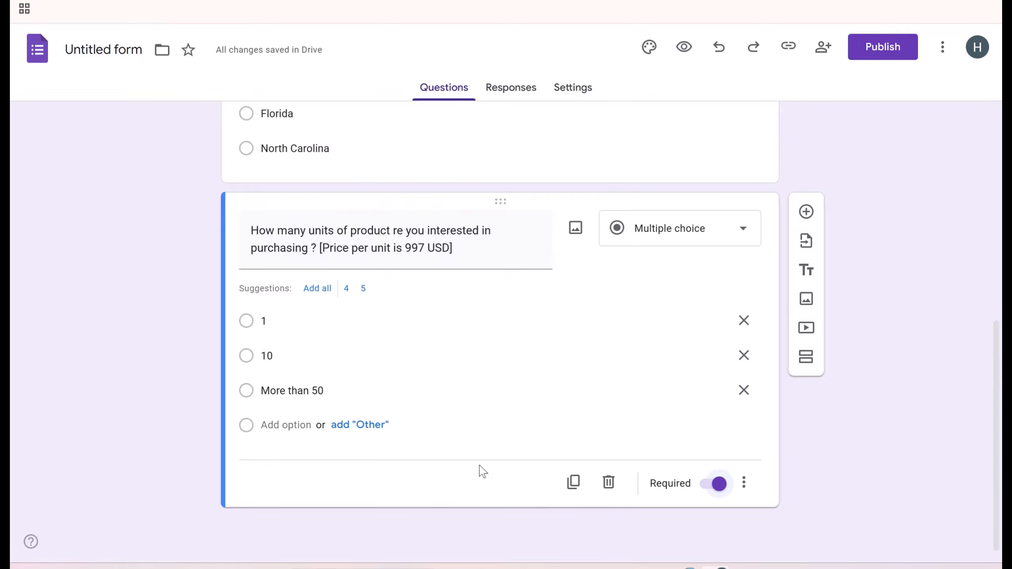
- Add a short-answer question 'What challenge(s) are you looking to solve with out product?'
{"action": "left_click", "coordinate": [806, 212]}
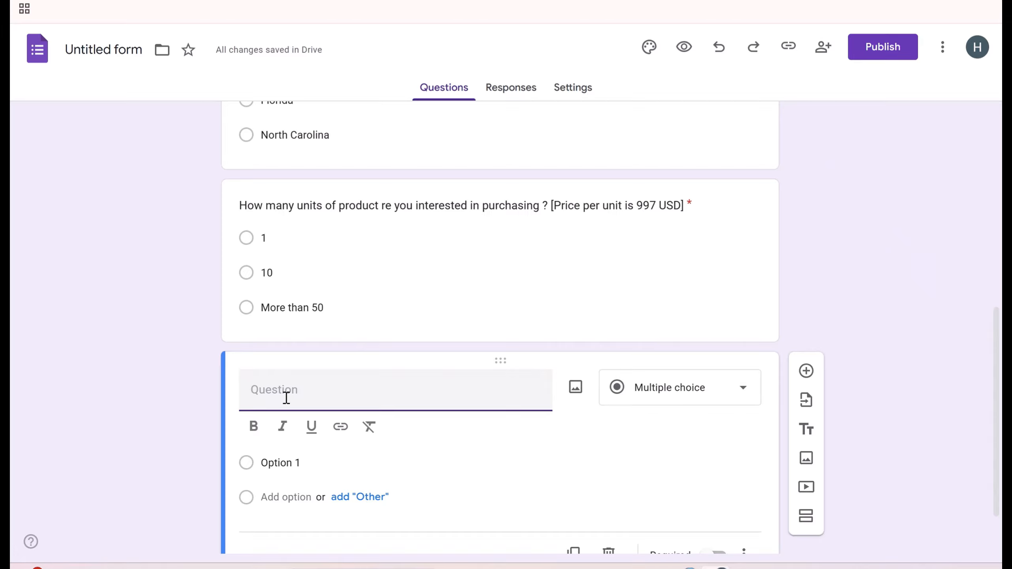
{"action": "type", "text": "What challenge(s)"}
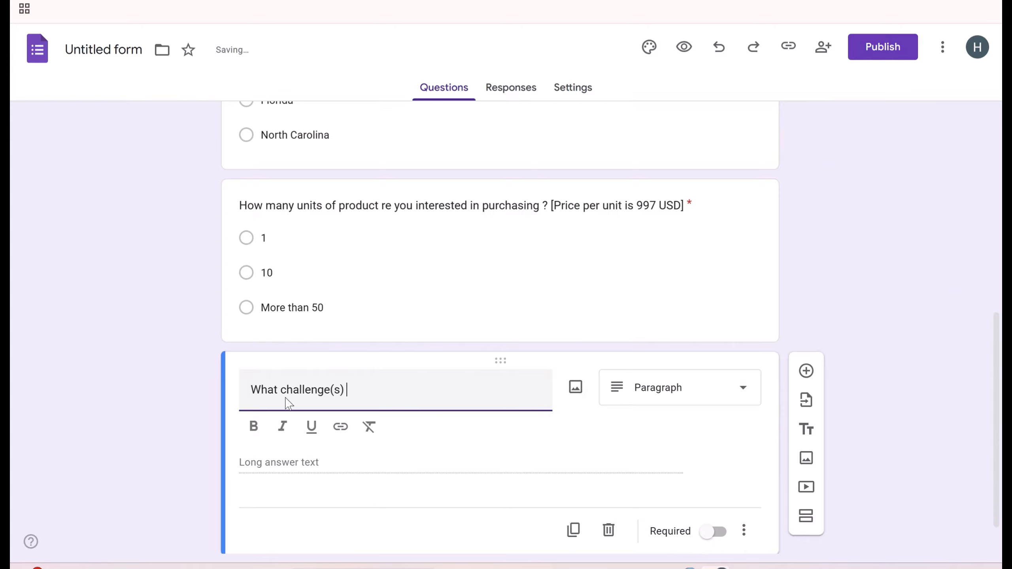
{"action": "type", "text": " are uou"}
{"action": "key", "text": "BackSpace"}
{"action": "key", "text": "BackSpace"}
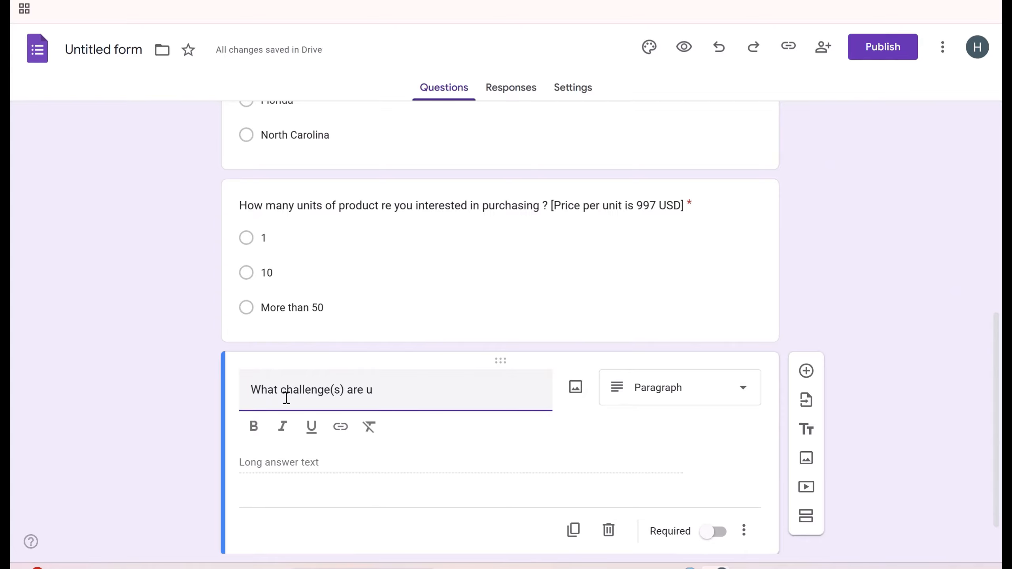
{"action": "type", "text": "you looking"}
{"action": "type", "text": "to "}
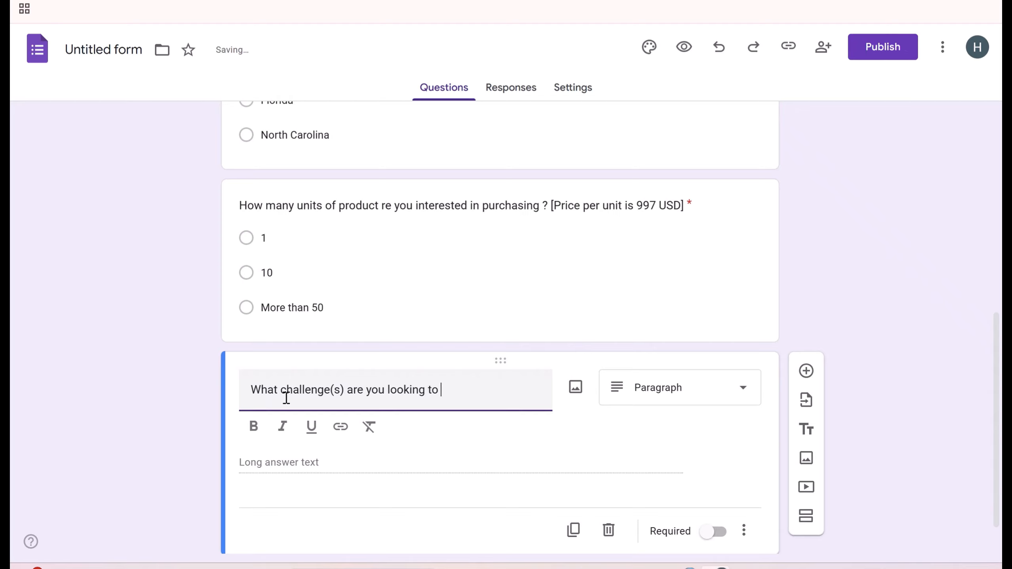
{"action": "type", "text": "solve with out pr"}
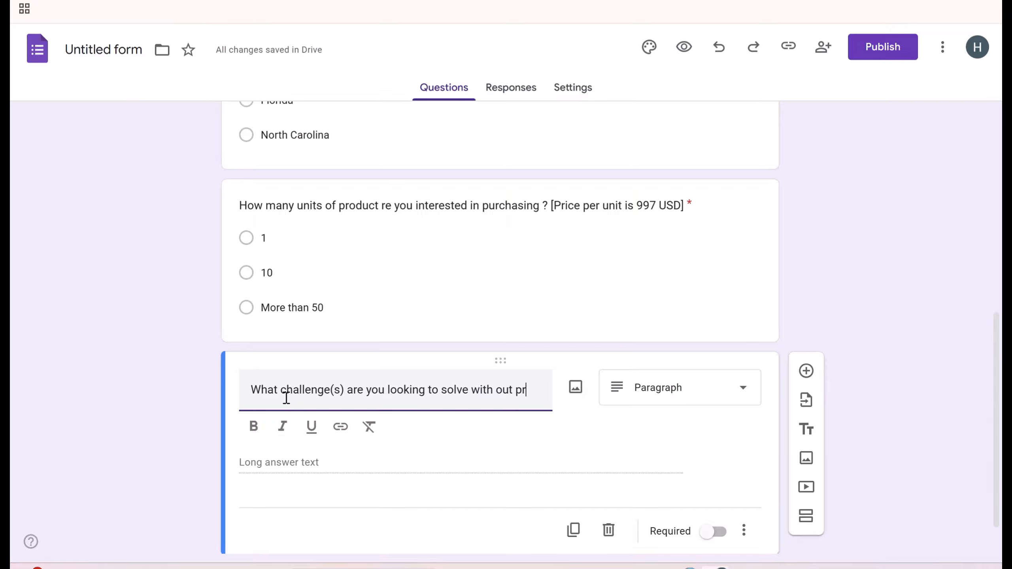
{"action": "type", "text": "oduct?"}
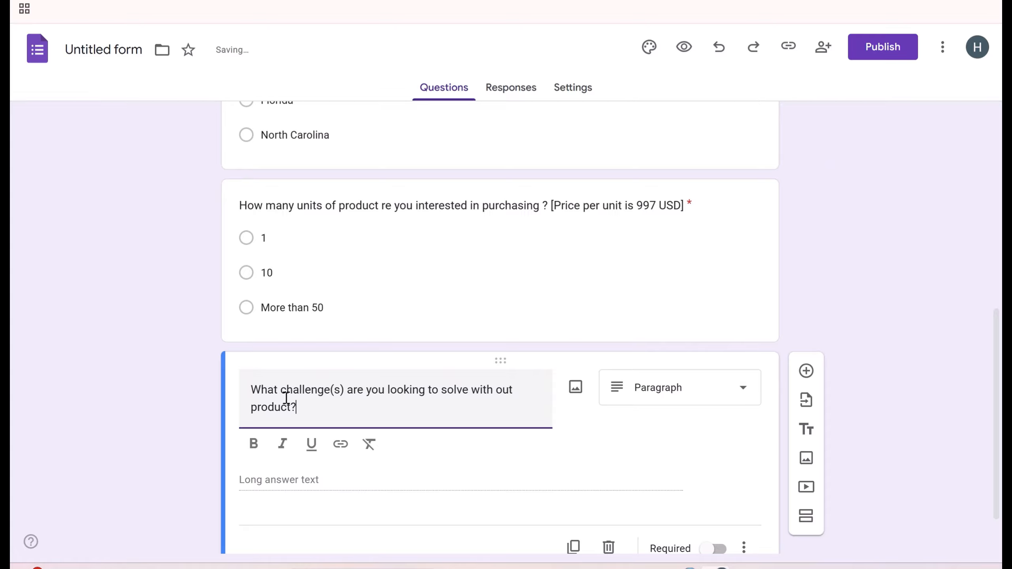
{"action": "left_click", "coordinate": [645, 397]}
{"action": "left_click", "coordinate": [644, 90]}
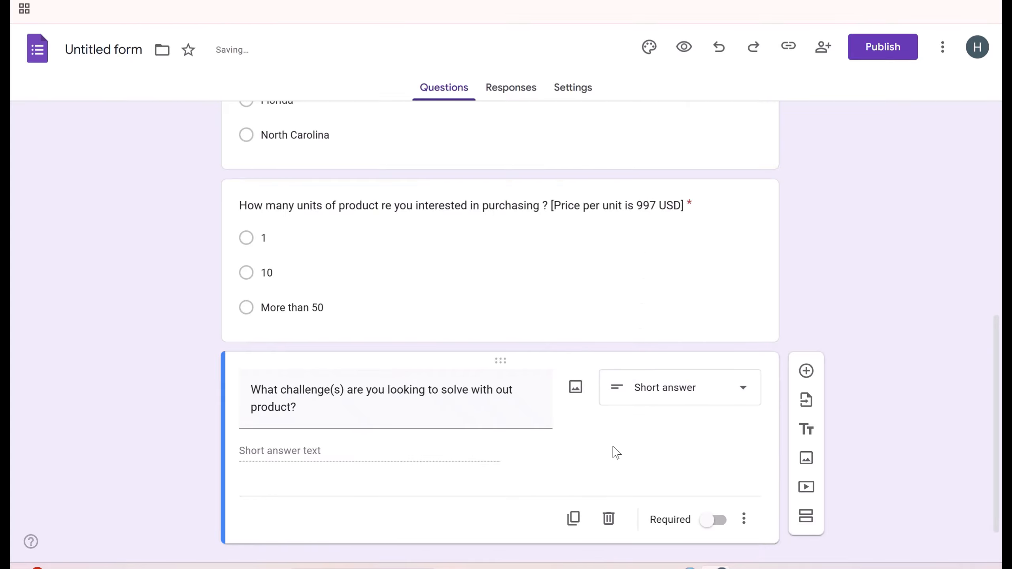
{"action": "scroll", "coordinate": [677, 435], "scroll_direction": "down", "scroll_amount": 1}
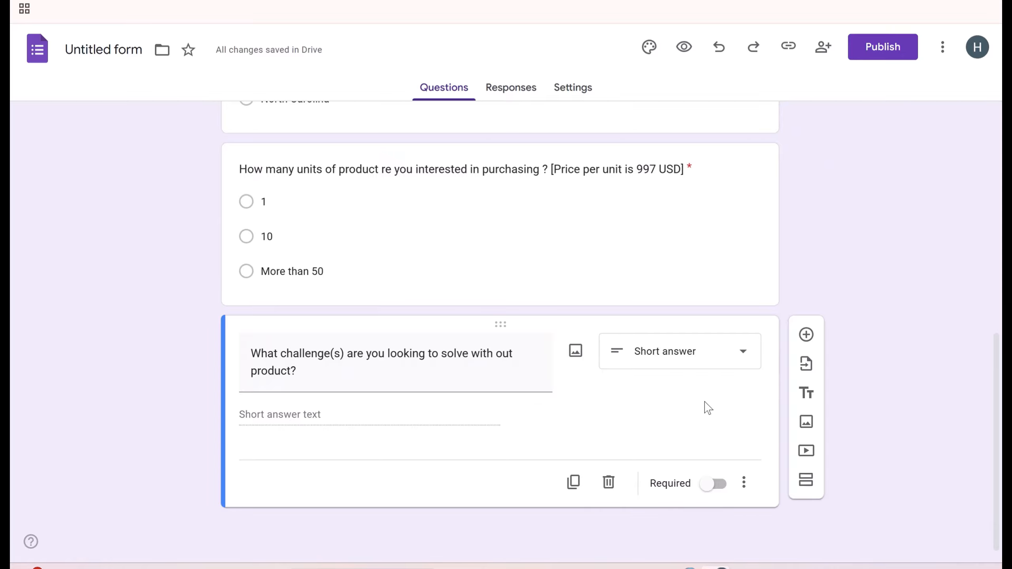
- Add a question titled 'What is your expected timeline for implementing a solution?'
{"action": "left_click", "coordinate": [806, 334]}
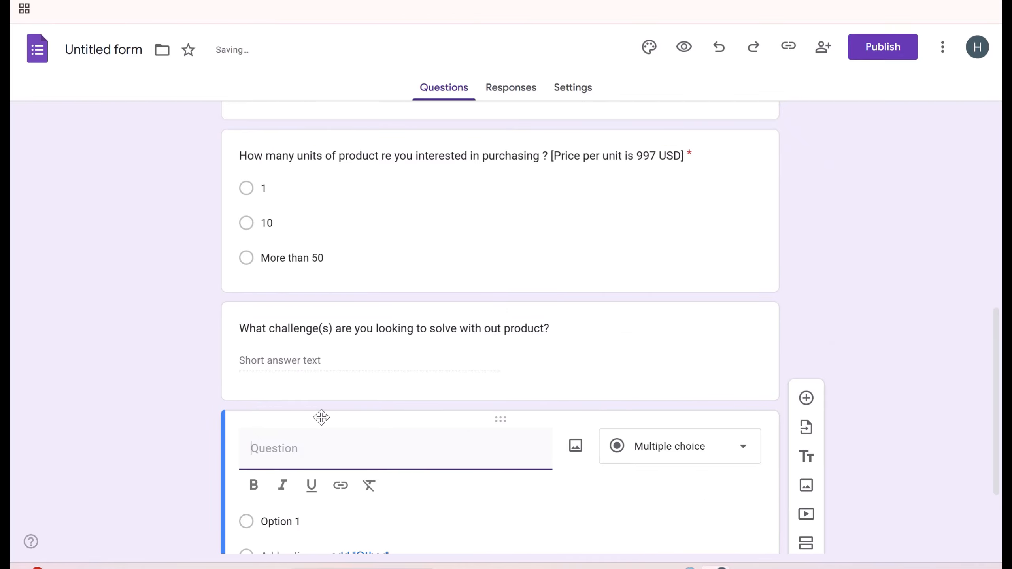
{"action": "type", "text": "Wha"}
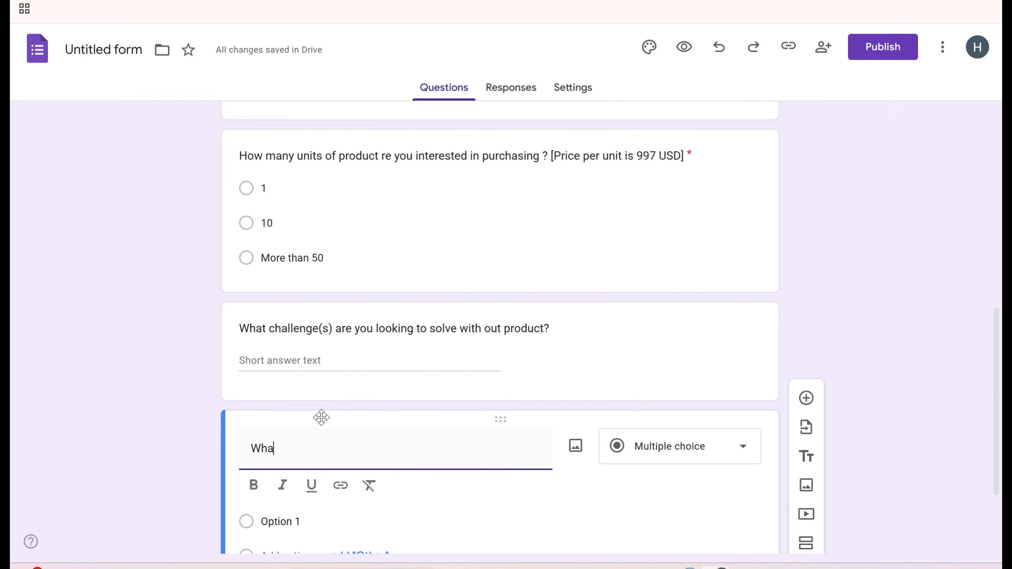
{"action": "type", "text": "t is your expected "}
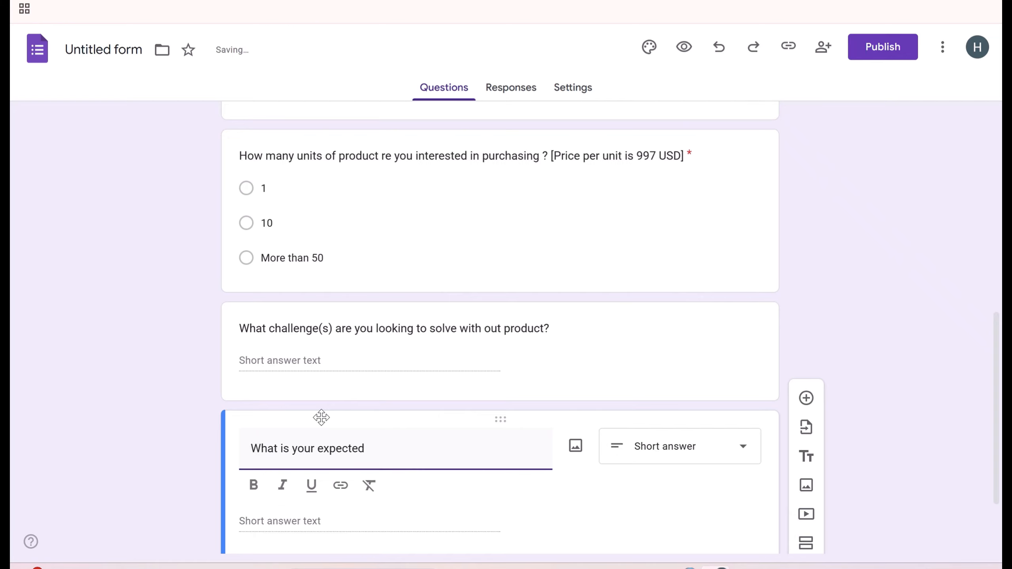
{"action": "type", "text": "timeline for implementing"}
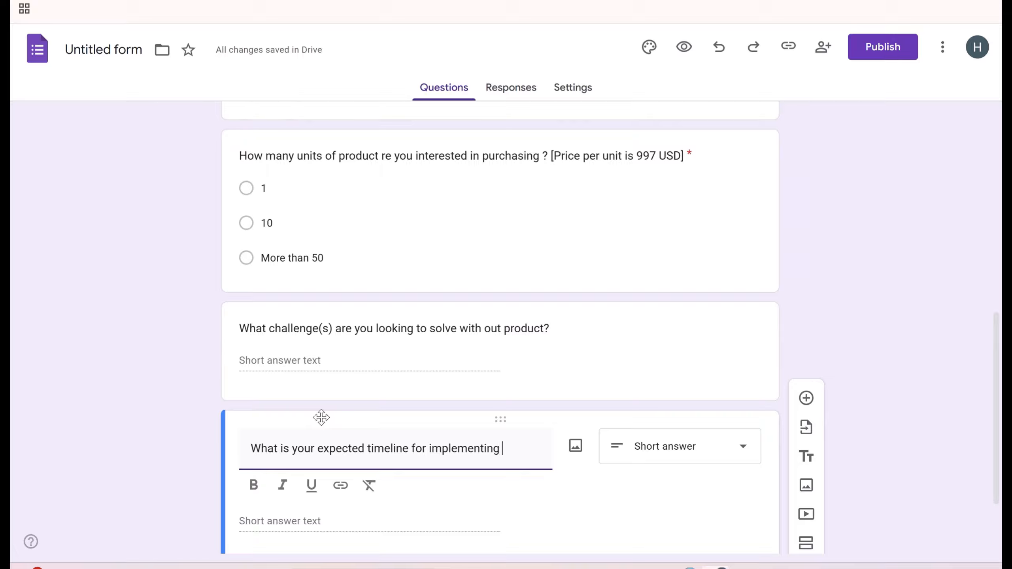
{"action": "type", "text": " a solut"}
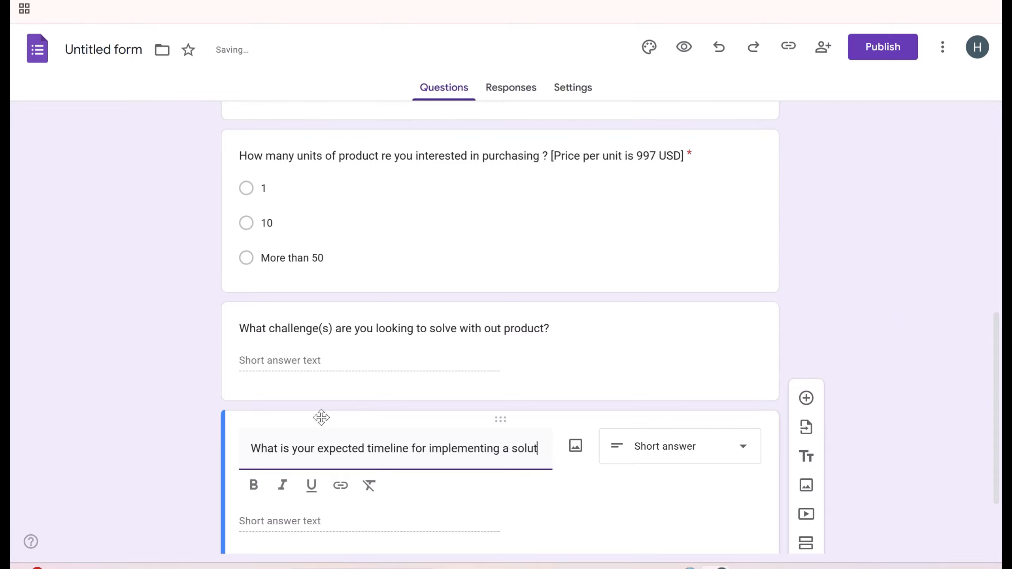
{"action": "type", "text": "ion?"}
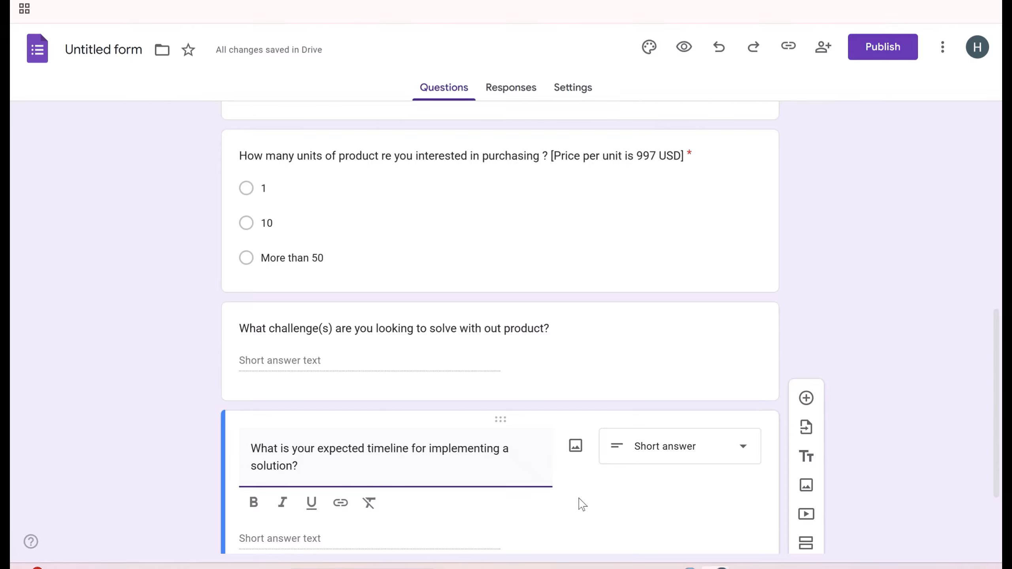
- Make the timeline question multiple choice with 'Within 1- 3 Months' and 'Within 3 - 6 Months'
{"action": "left_click", "coordinate": [637, 460]}
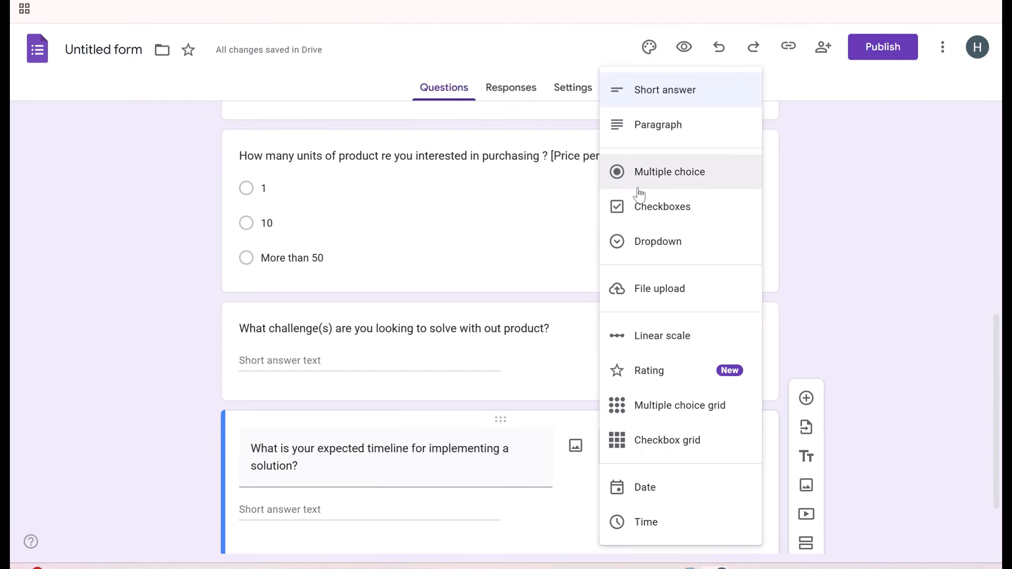
{"action": "left_click", "coordinate": [643, 171]}
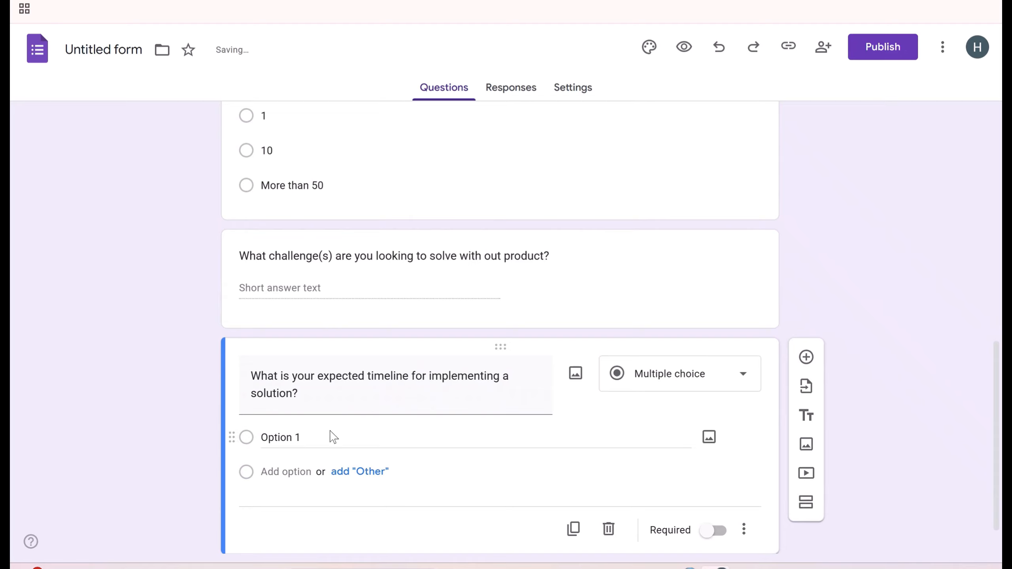
{"action": "left_click", "coordinate": [323, 436]}
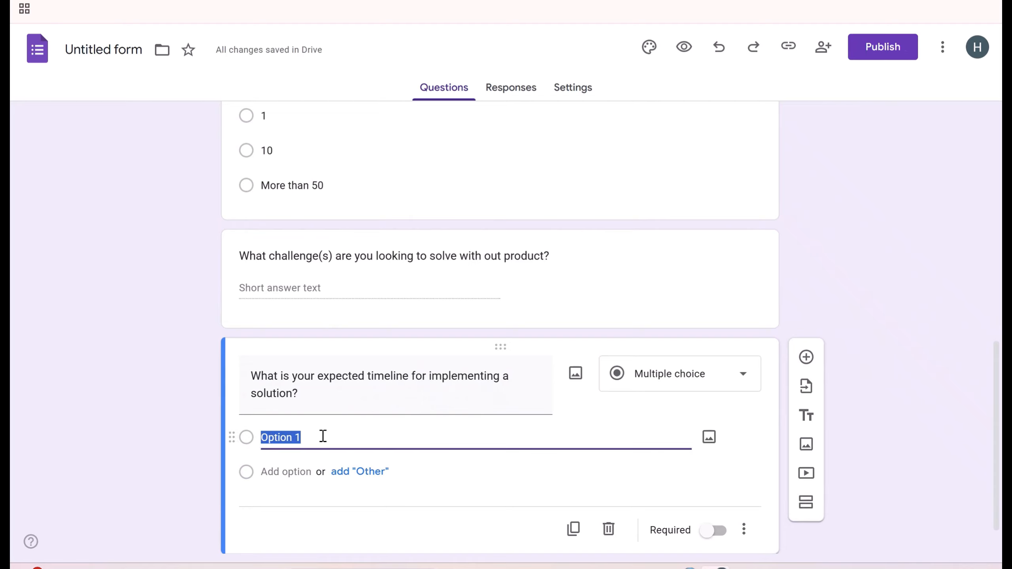
{"action": "type", "text": "Within 1-"}
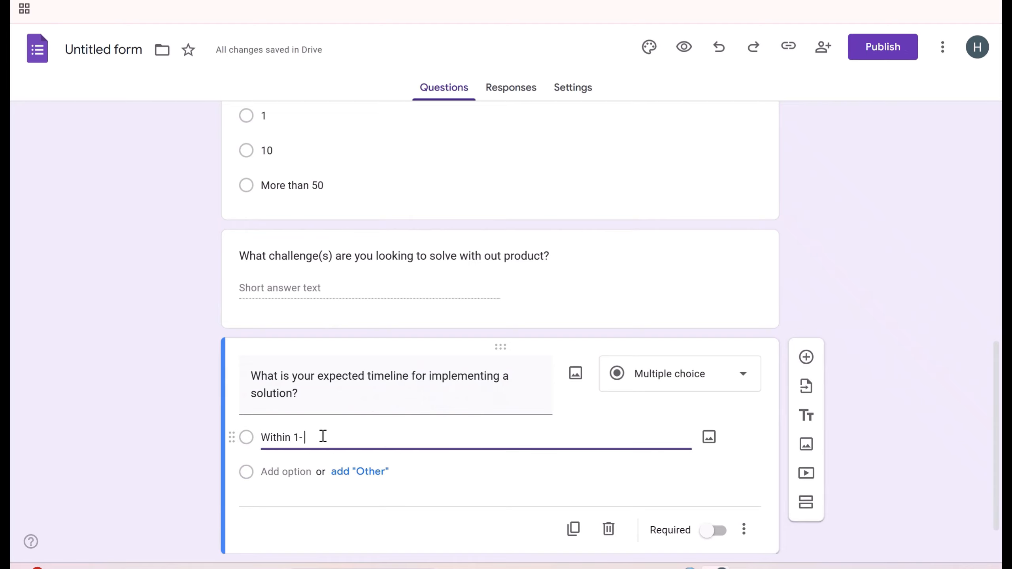
{"action": "type", "text": " 3 Months"}
{"action": "left_click", "coordinate": [293, 472]}
{"action": "type", "text": "Within"}
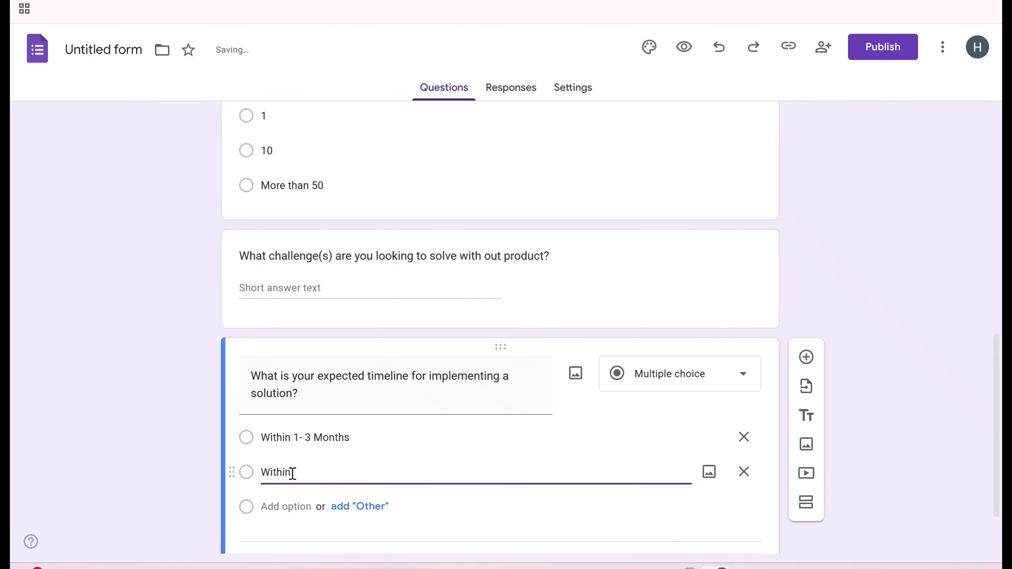
{"action": "type", "text": " 3-6"}
{"action": "key", "text": "BackSpace"}
{"action": "key", "text": "BackSpace"}
{"action": "type", "text": "- 6 Months"}
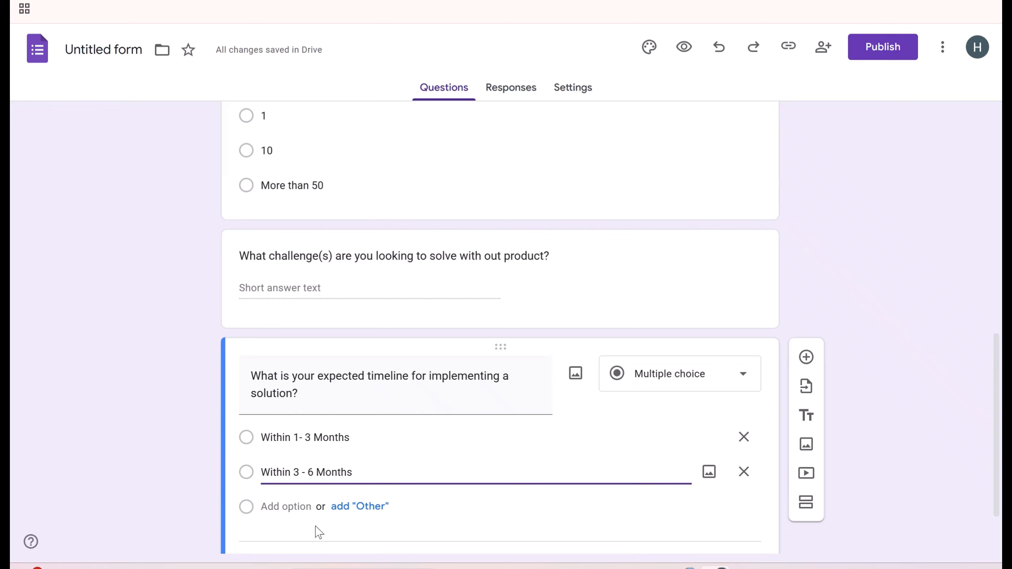
- Add a third timeline option 'More than 6 Months' and make the question required
{"action": "left_click", "coordinate": [273, 506]}
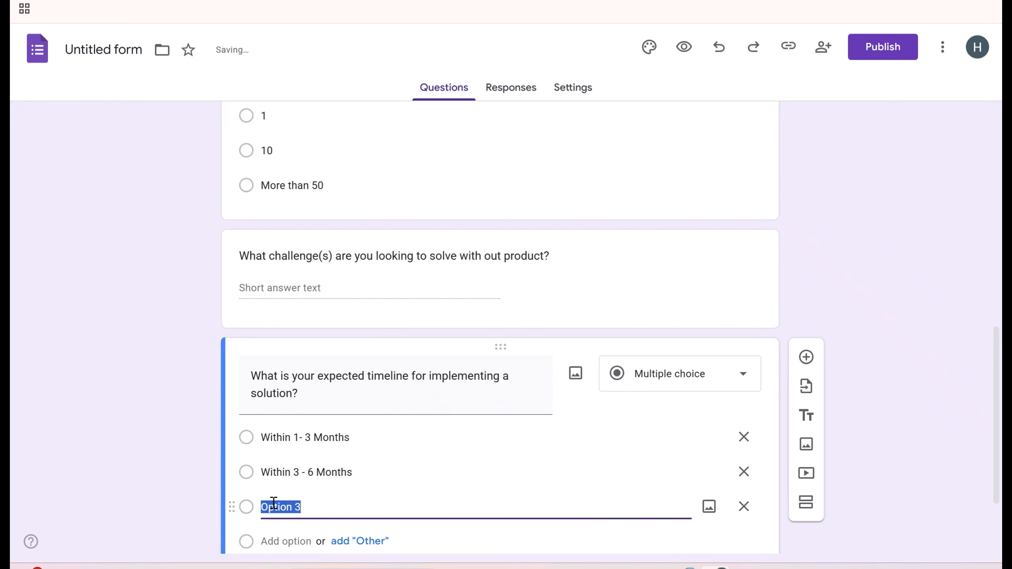
{"action": "type", "text": "More than 6"}
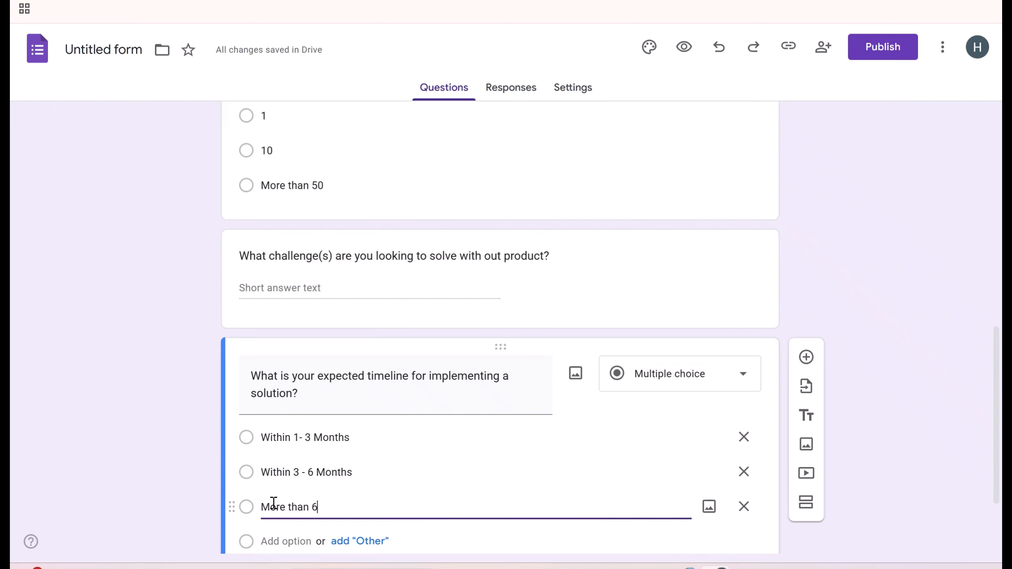
{"action": "type", "text": " Mont"}
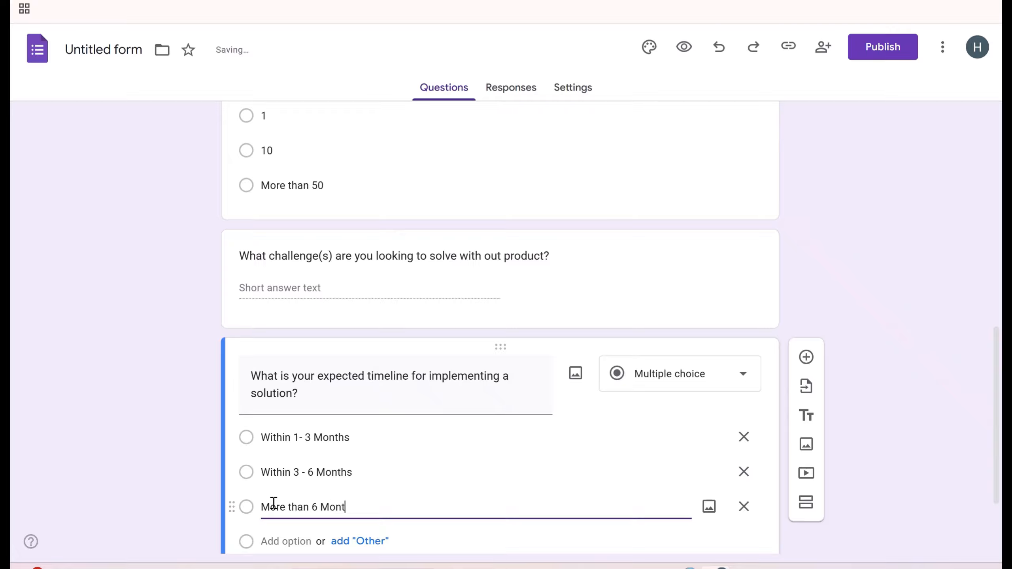
{"action": "type", "text": "hs"}
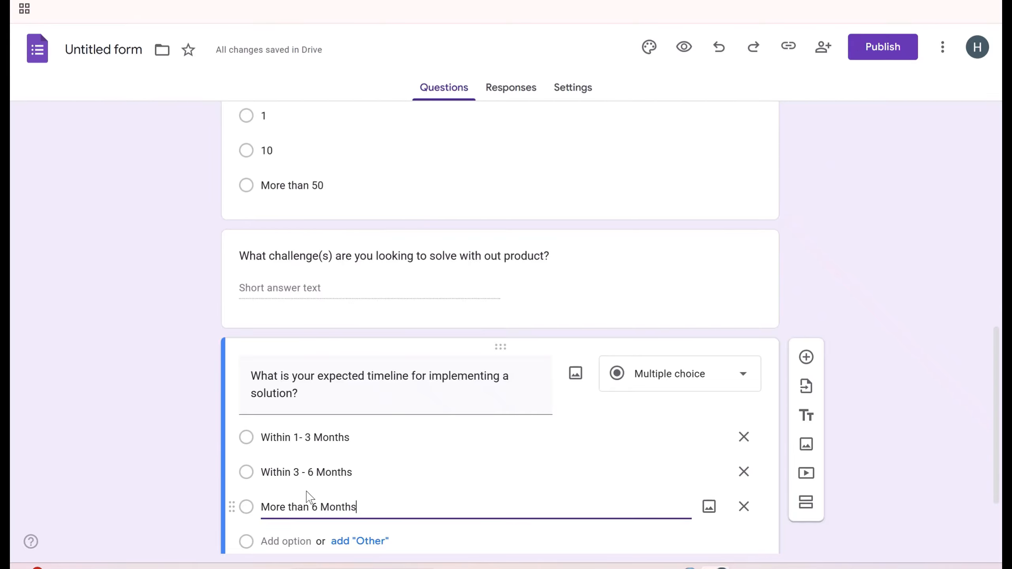
{"action": "scroll", "coordinate": [659, 335], "scroll_direction": "down", "scroll_amount": 2}
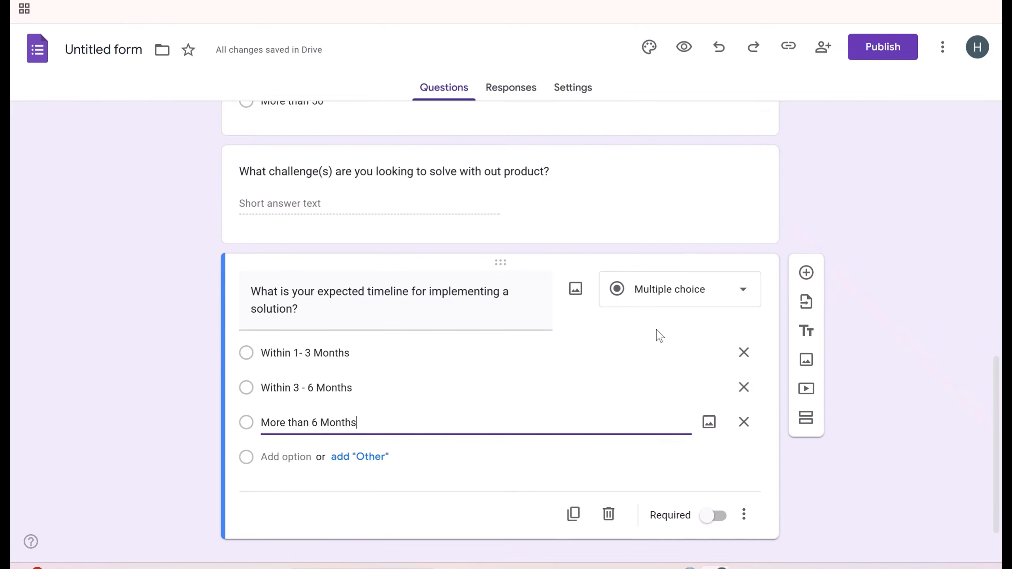
{"action": "scroll", "coordinate": [659, 336], "scroll_direction": "down", "scroll_amount": 1}
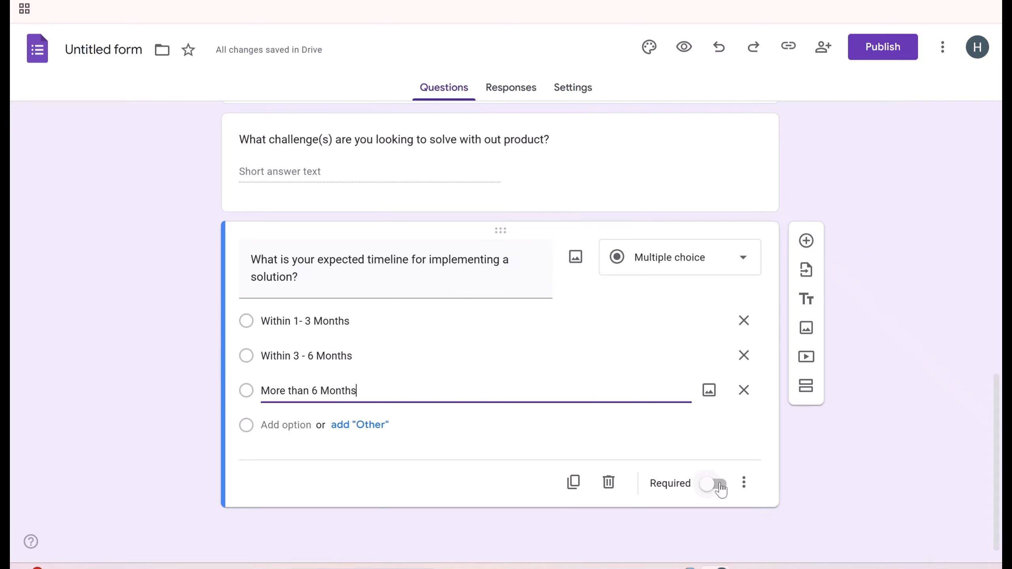
{"action": "left_click", "coordinate": [720, 484]}
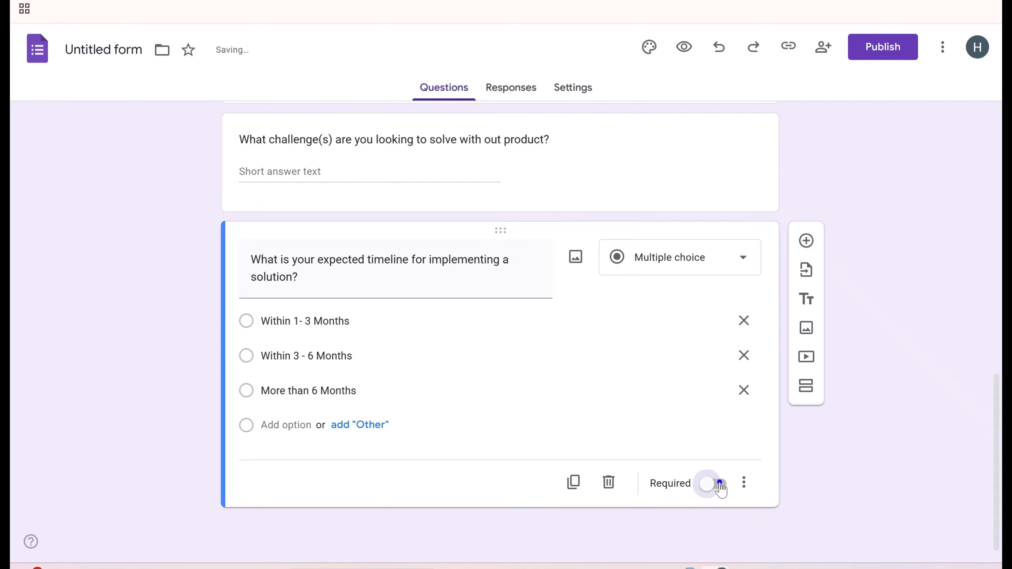
- Add a short-answer question 'What other solutions , if any, are you currently evaluating?'
{"action": "left_click", "coordinate": [805, 240]}
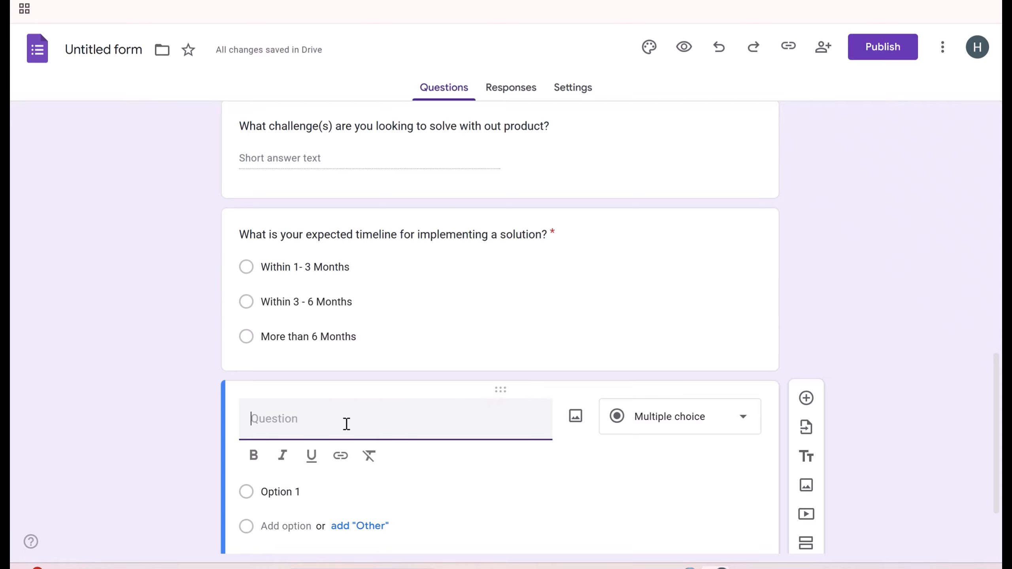
{"action": "type", "text": "What other solutions "}
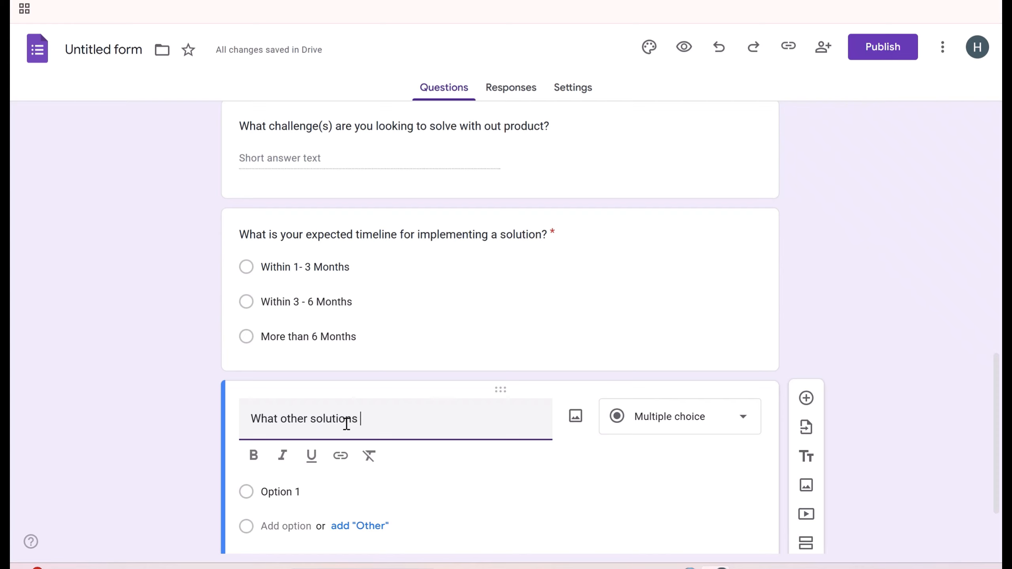
{"action": "type", "text": ", "}
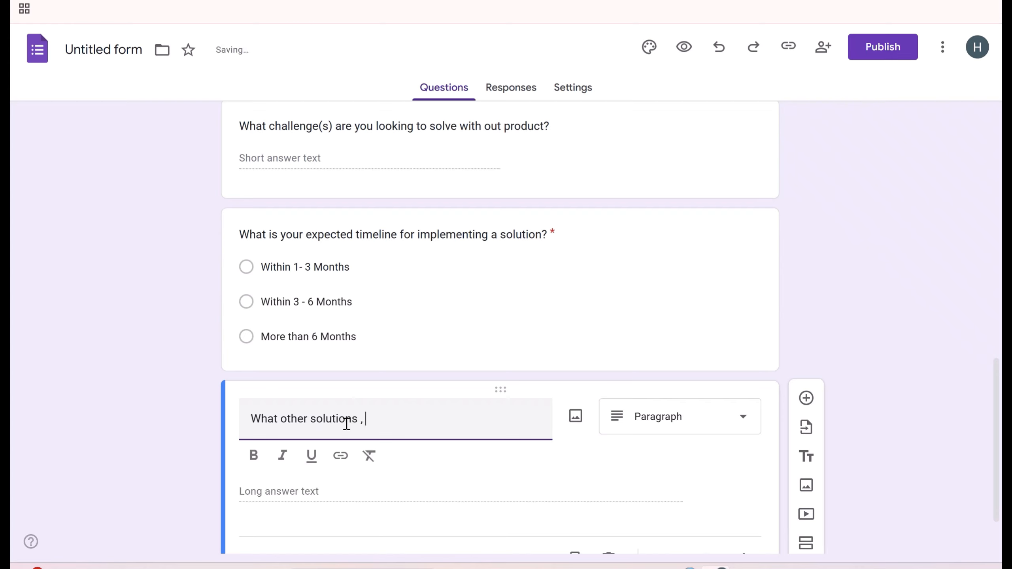
{"action": "type", "text": "if any, "}
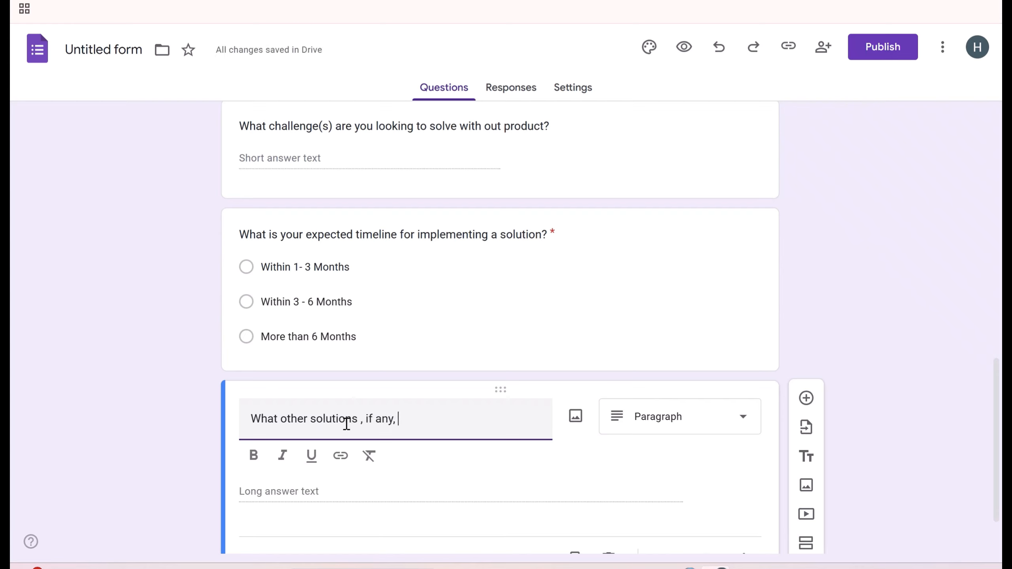
{"action": "type", "text": "are you"}
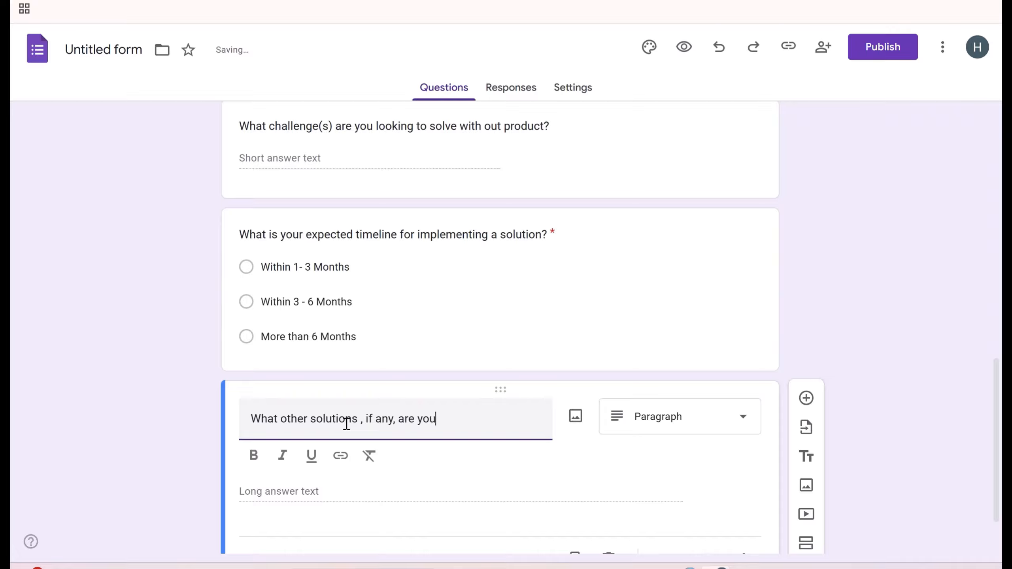
{"action": "type", "text": " currently"}
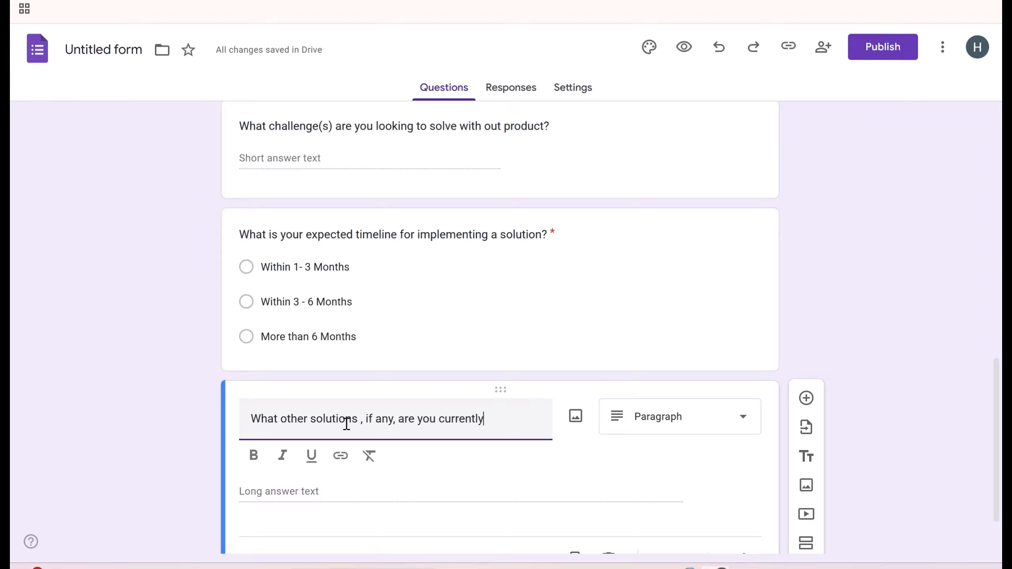
{"action": "type", "text": " evaluating?"}
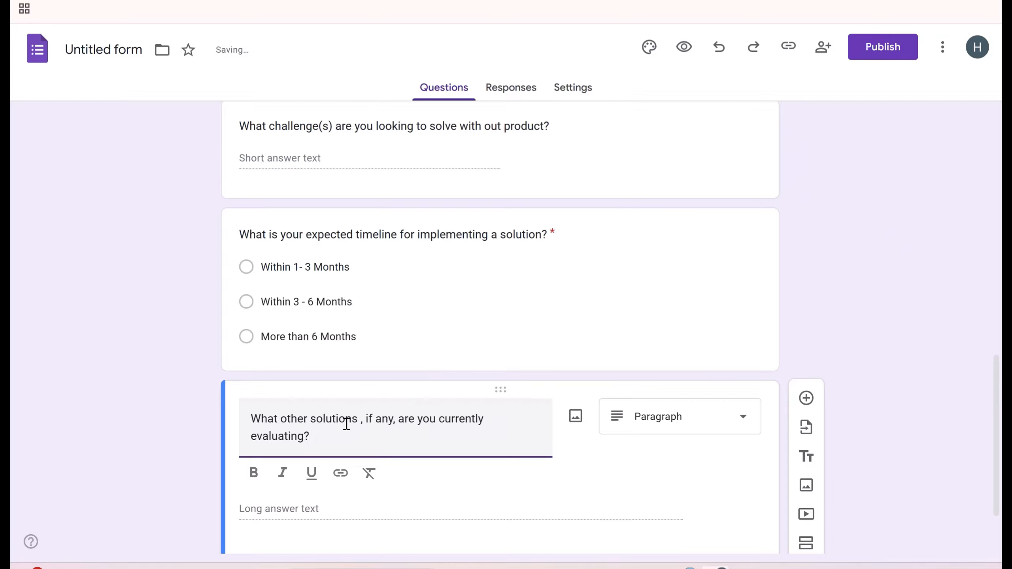
{"action": "left_click", "coordinate": [637, 430]}
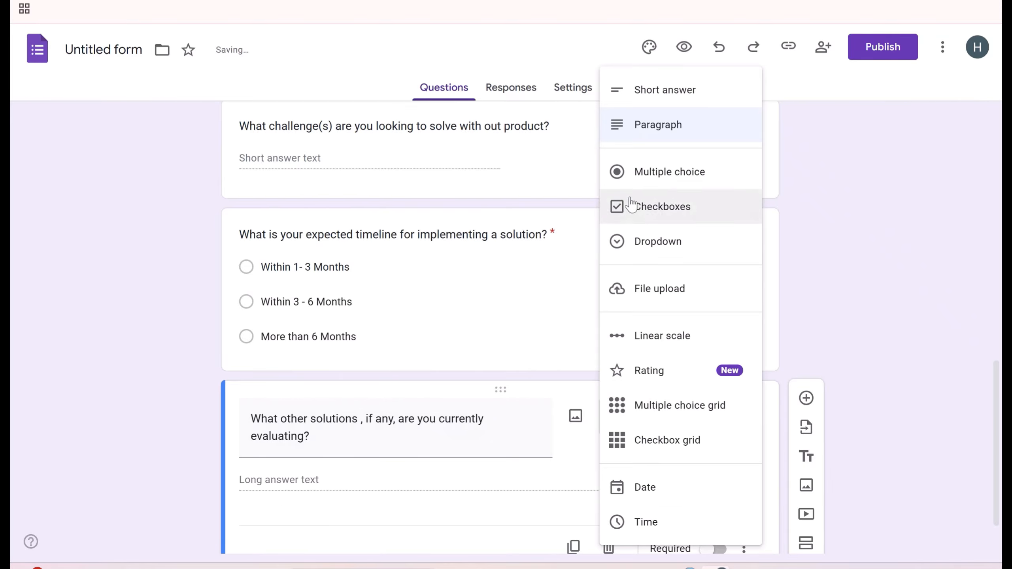
{"action": "left_click", "coordinate": [649, 104]}
{"action": "scroll", "coordinate": [606, 454], "scroll_direction": "down", "scroll_amount": 1}
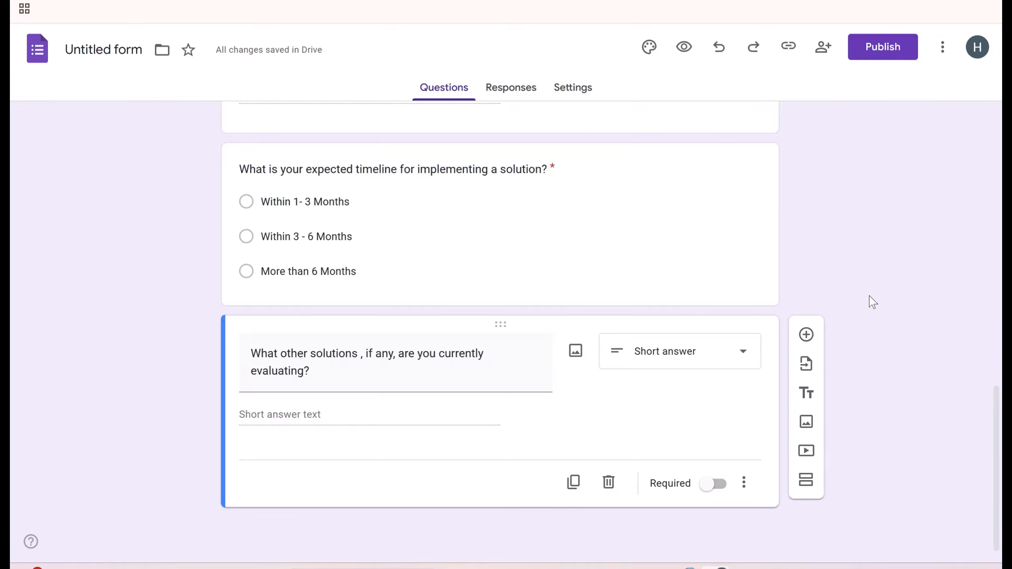
{"action": "left_click", "coordinate": [874, 48]}
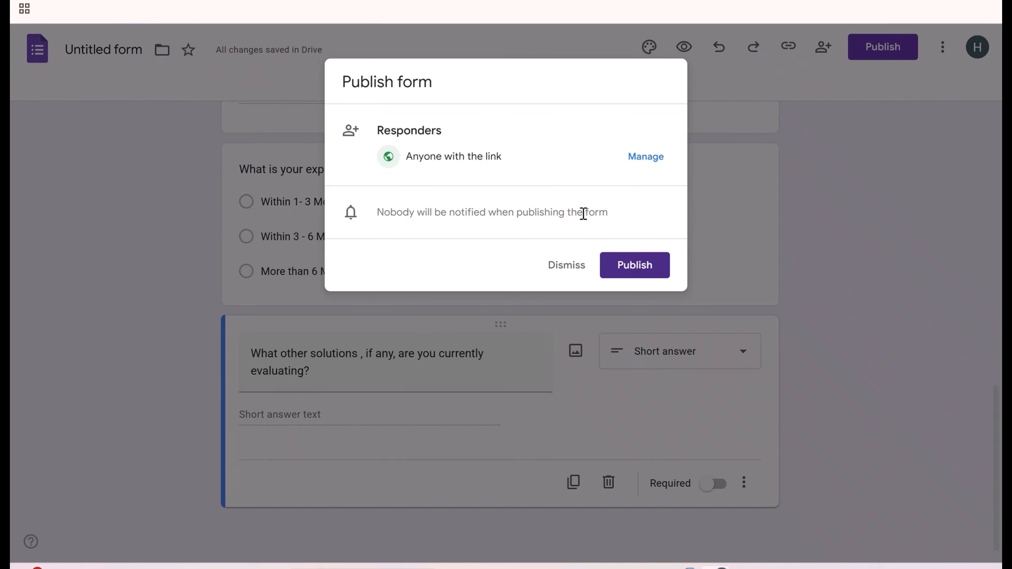
- Publish the form, copy its responder link to the clipboard, and open Notepad
{"action": "left_click", "coordinate": [628, 267]}
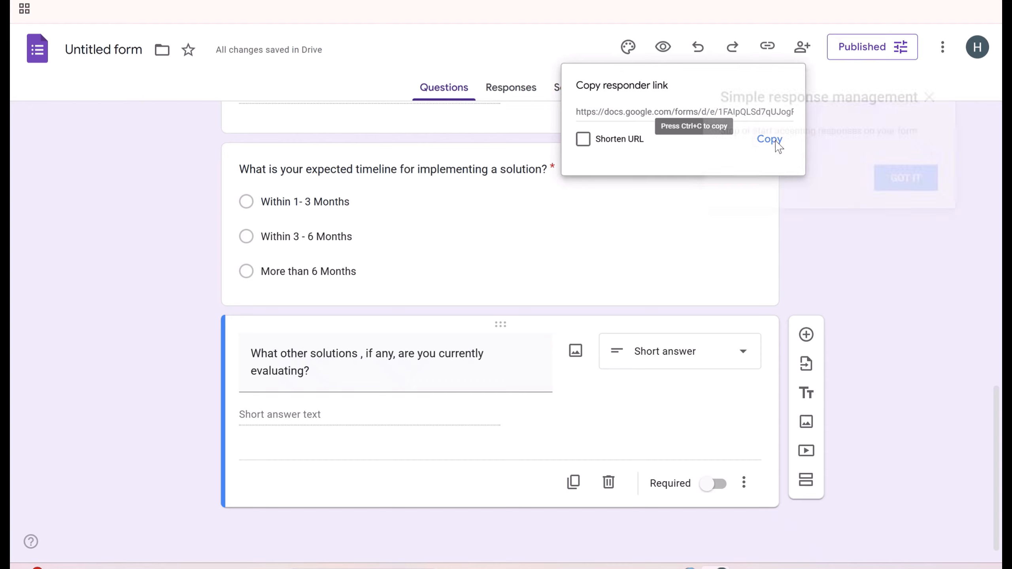
{"action": "left_click", "coordinate": [929, 98]}
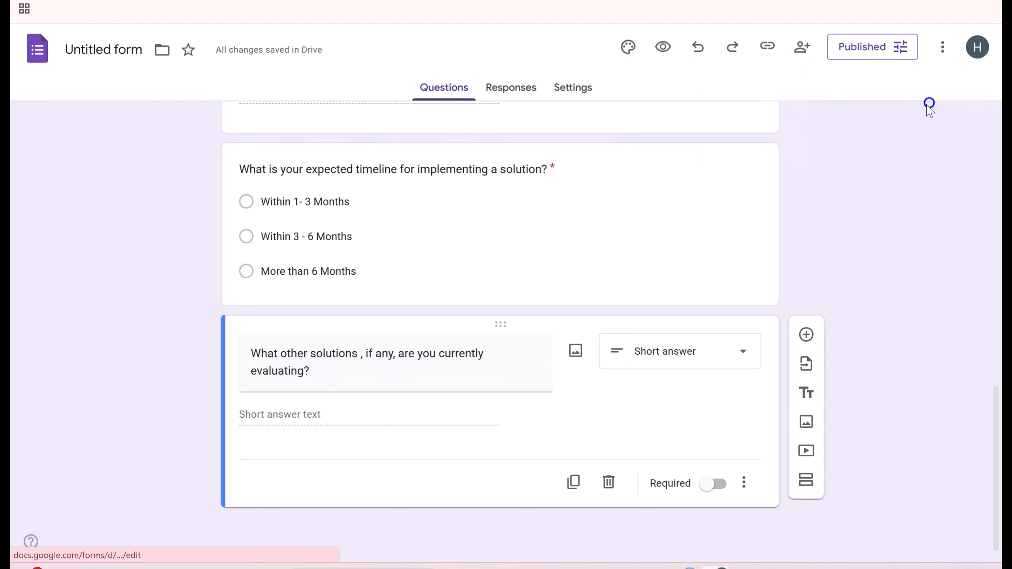
{"action": "left_click", "coordinate": [766, 50]}
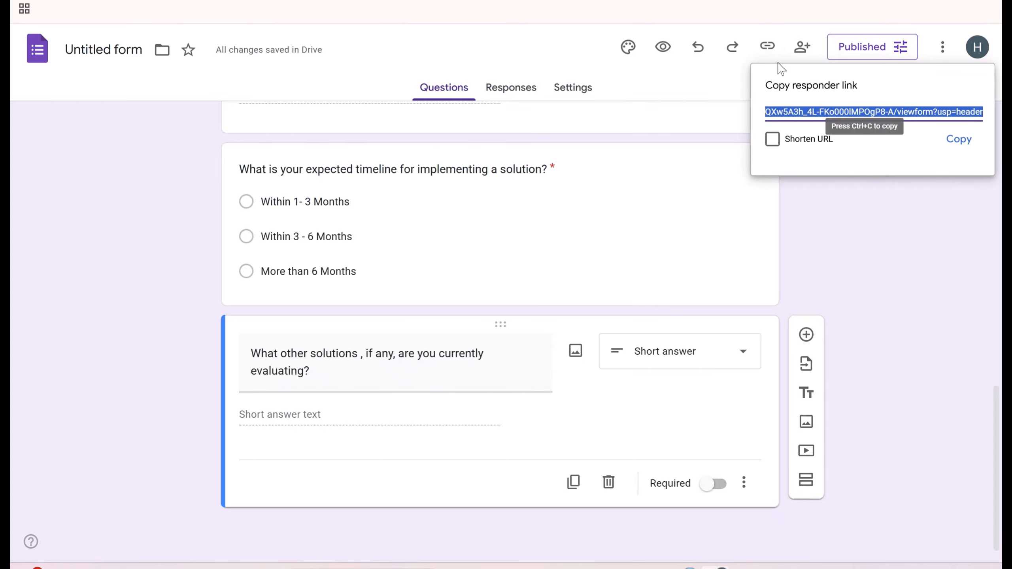
{"action": "left_click", "coordinate": [966, 143]}
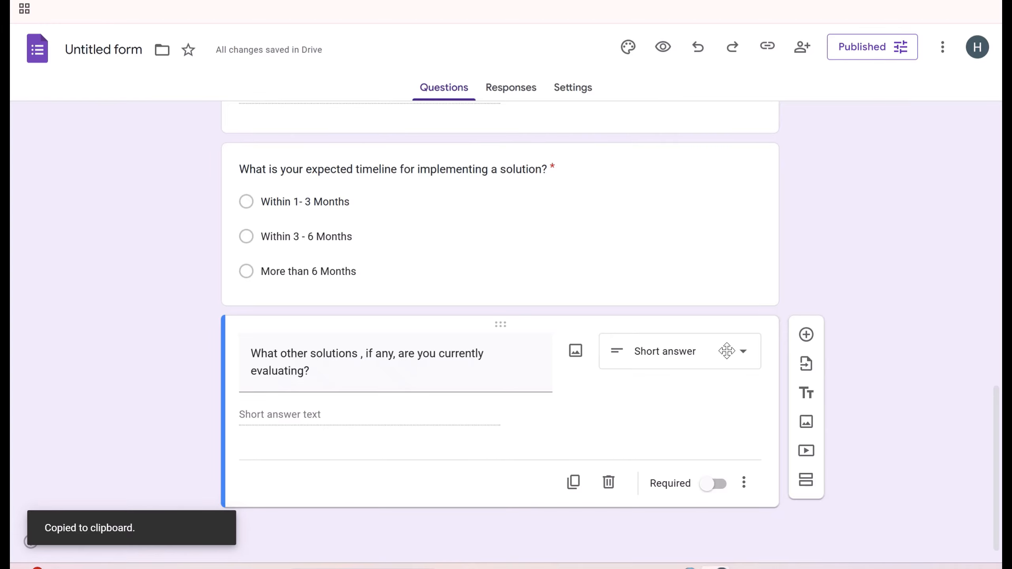
{"action": "mouse_move", "coordinate": [651, 567]}
{"action": "left_click", "coordinate": [599, 536]}
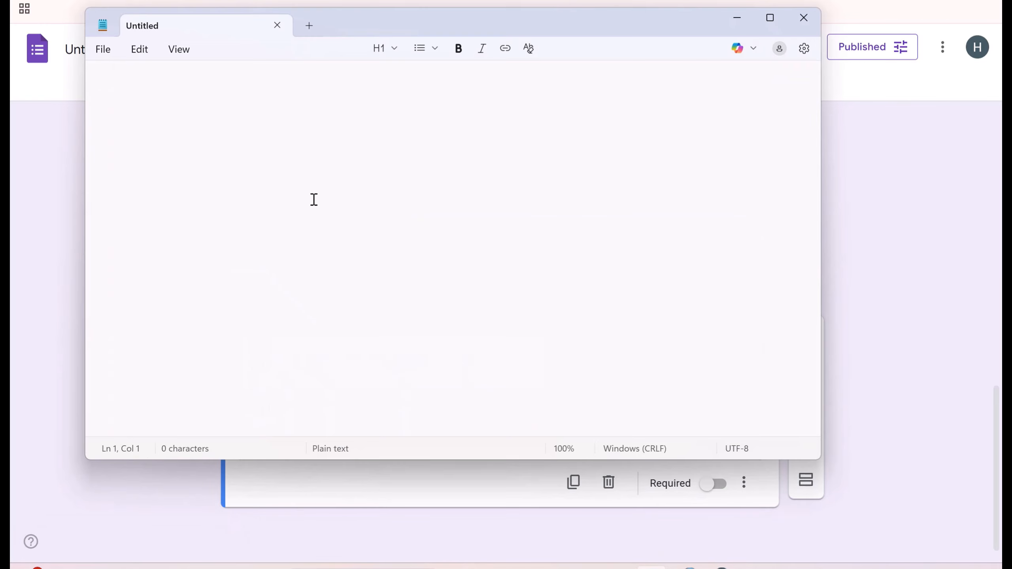
- Paste the form's responder link into Notepad and minimize the Notepad window
{"action": "left_click", "coordinate": [310, 195]}
{"action": "key", "text": "ctrl+v"}
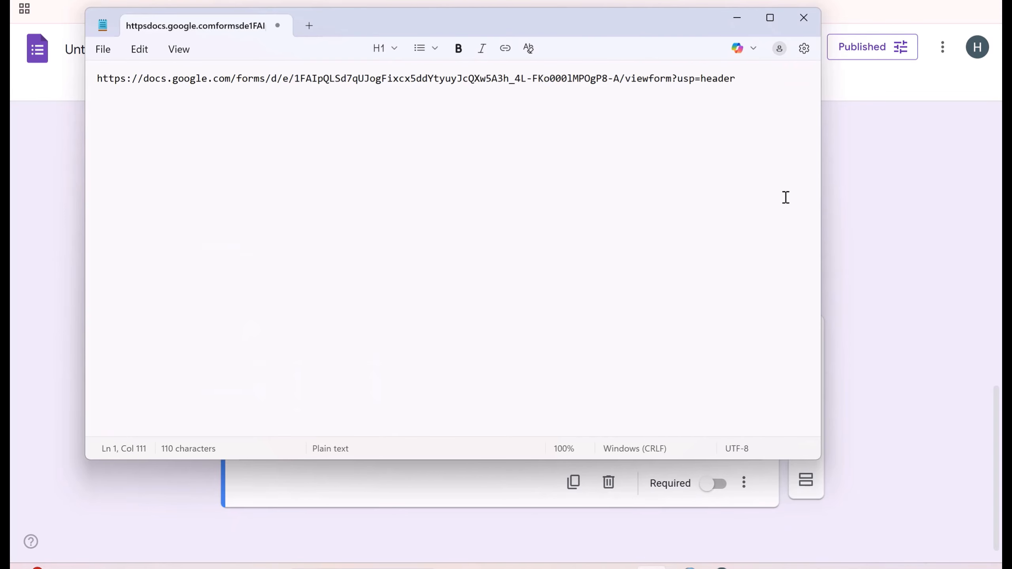
{"action": "left_click", "coordinate": [871, 222]}
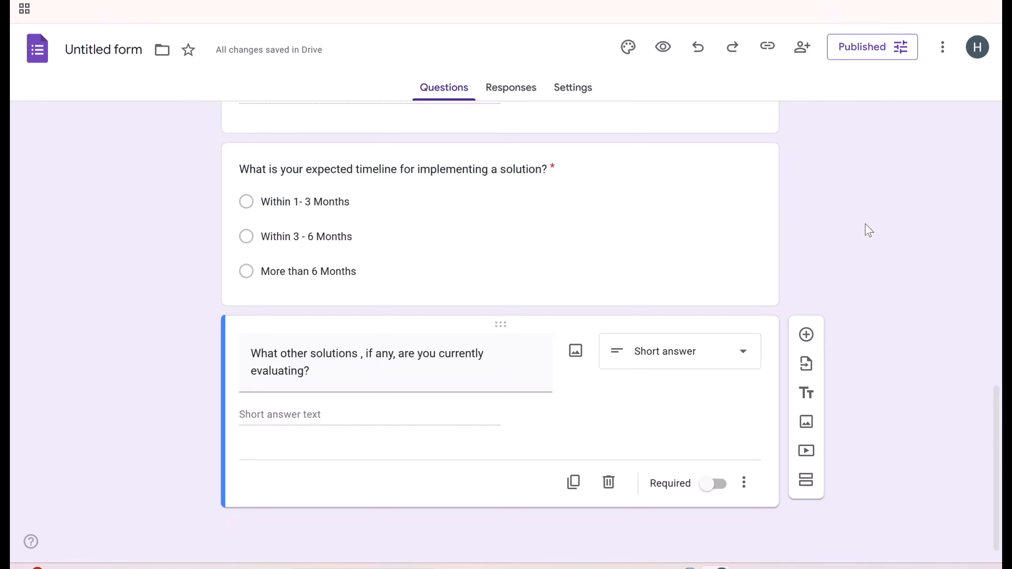
- From the form's Responses page, choose to link the responses to a new spreadsheet
{"action": "left_click", "coordinate": [512, 87]}
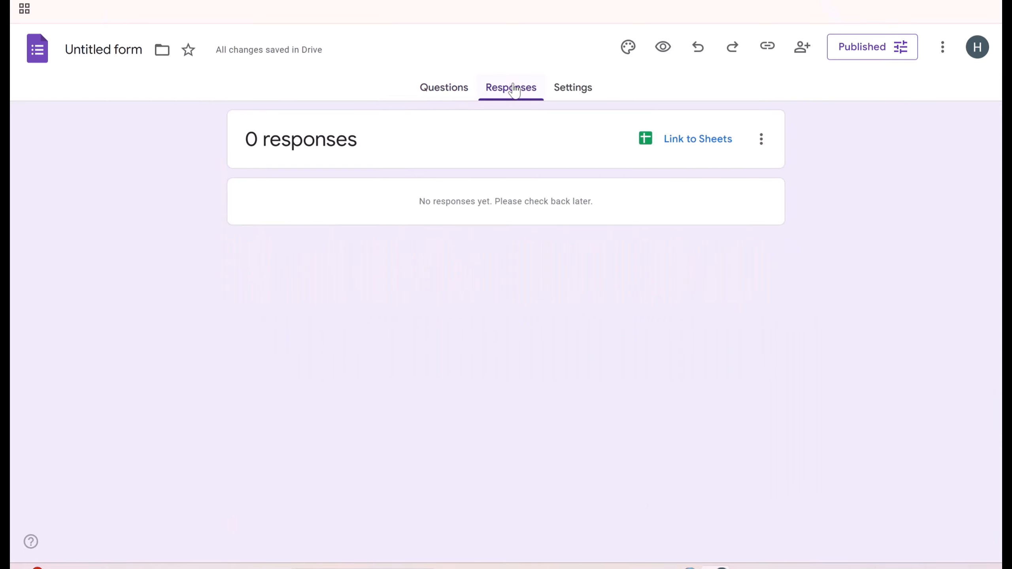
{"action": "left_click", "coordinate": [700, 139]}
{"action": "left_click", "coordinate": [700, 142]}
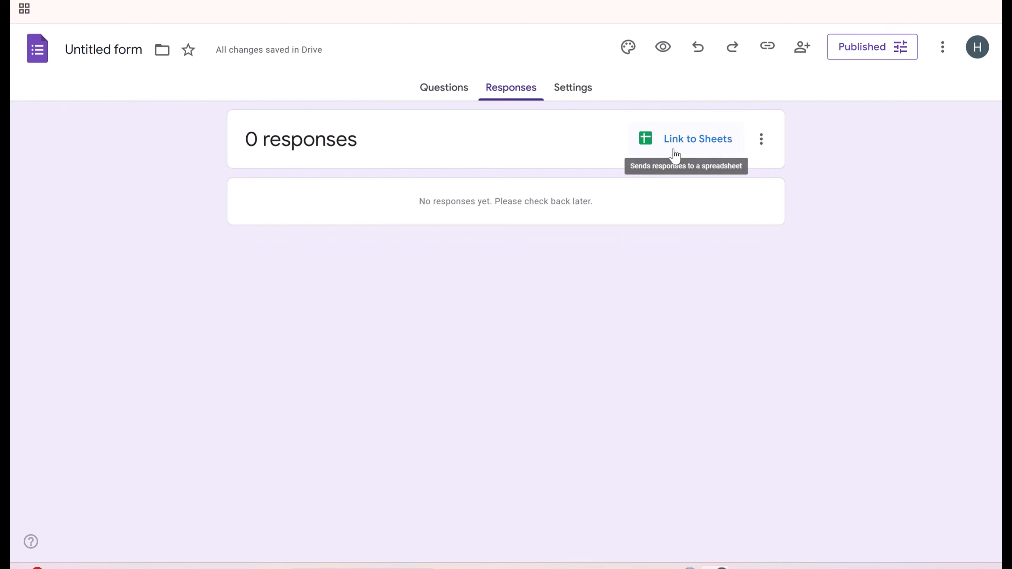
{"action": "left_click", "coordinate": [698, 143]}
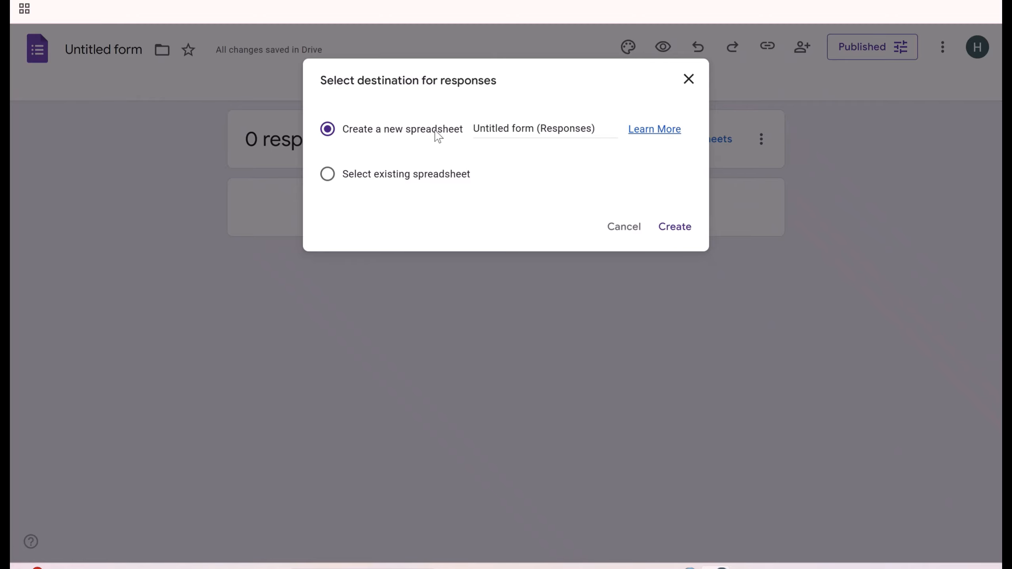
- Name the new spreadsheet 'Wazir Automates (Responses)' and create it
{"action": "left_click", "coordinate": [473, 126]}
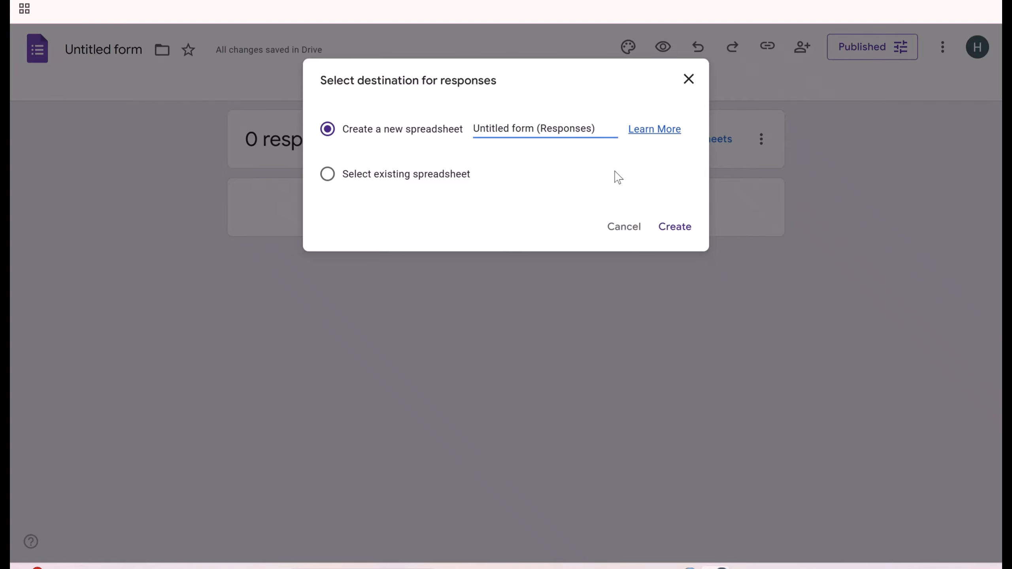
{"action": "key", "text": "Delete"}
{"action": "key", "text": "Delete"}
{"action": "key", "text": "Delete"}
{"action": "key", "text": "Delete"}
{"action": "key", "text": "Delete"}
{"action": "key", "text": "Delete"}
{"action": "key", "text": "Delete"}
{"action": "key", "text": "Delete"}
{"action": "key", "text": "Delete"}
{"action": "key", "text": "Delete"}
{"action": "key", "text": "Delete"}
{"action": "key", "text": "Delete"}
{"action": "key", "text": "Delete"}
{"action": "key", "text": "Delete"}
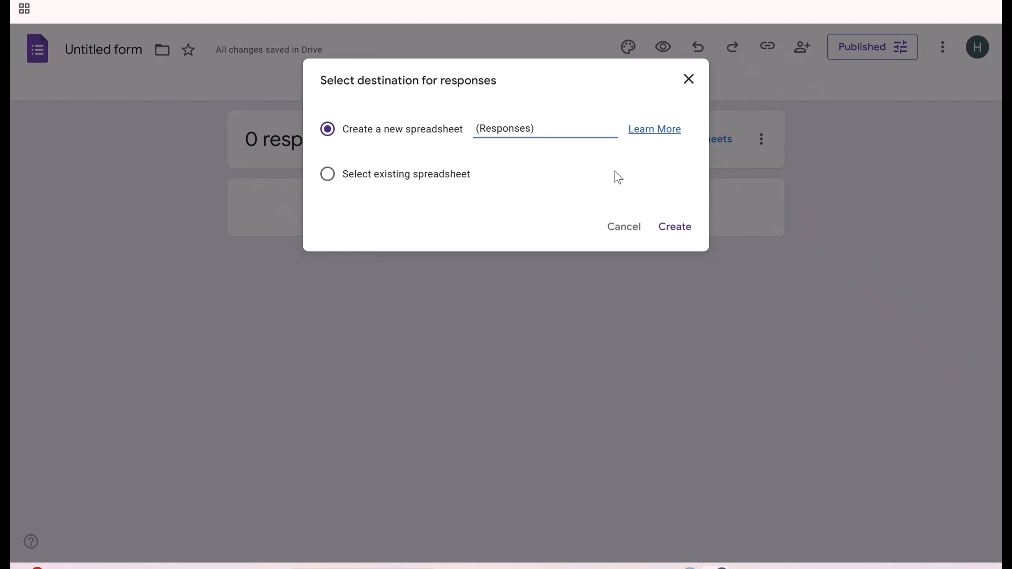
{"action": "type", "text": "Wazir A"}
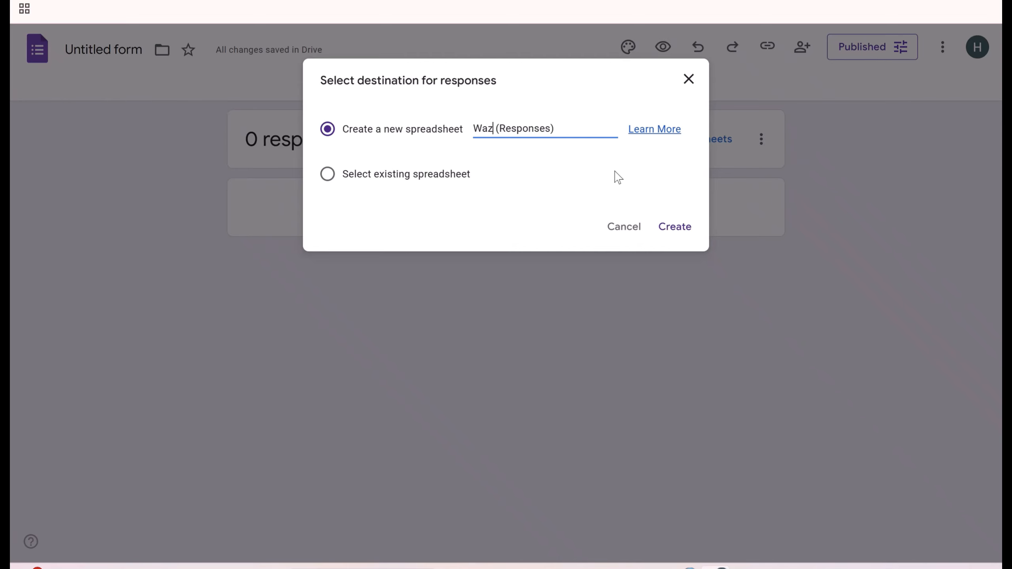
{"action": "type", "text": "utomat"}
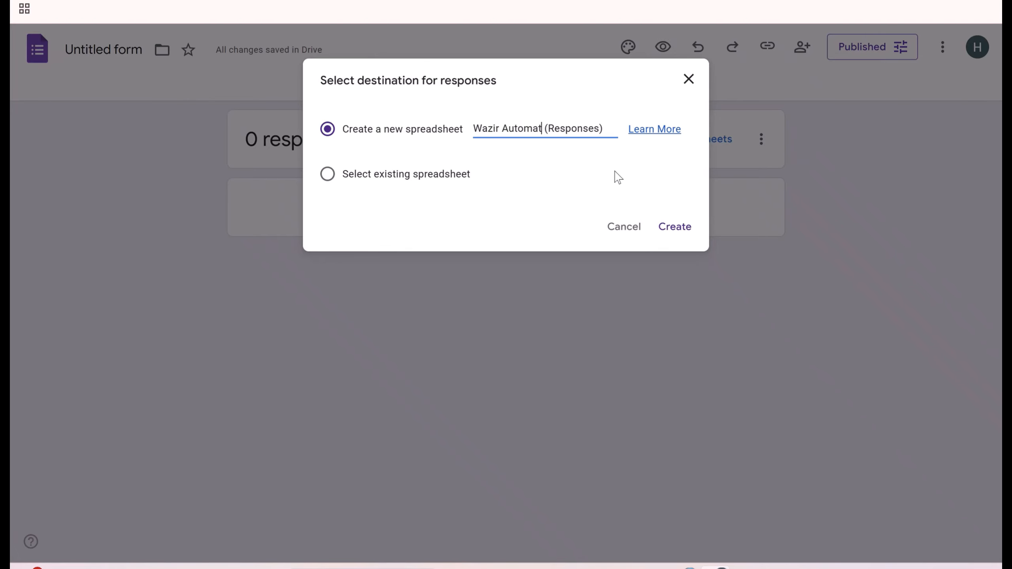
{"action": "type", "text": "es"}
{"action": "left_click", "coordinate": [673, 231]}
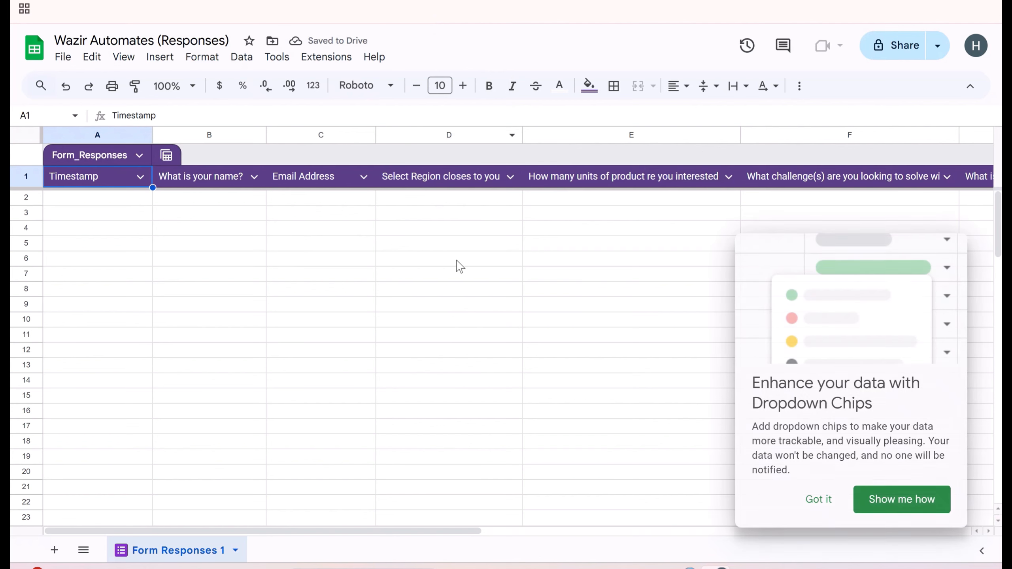
- Dismiss the Dropdown Chips tip on the new Form Responses 1 sheet
{"action": "left_click", "coordinate": [818, 500]}
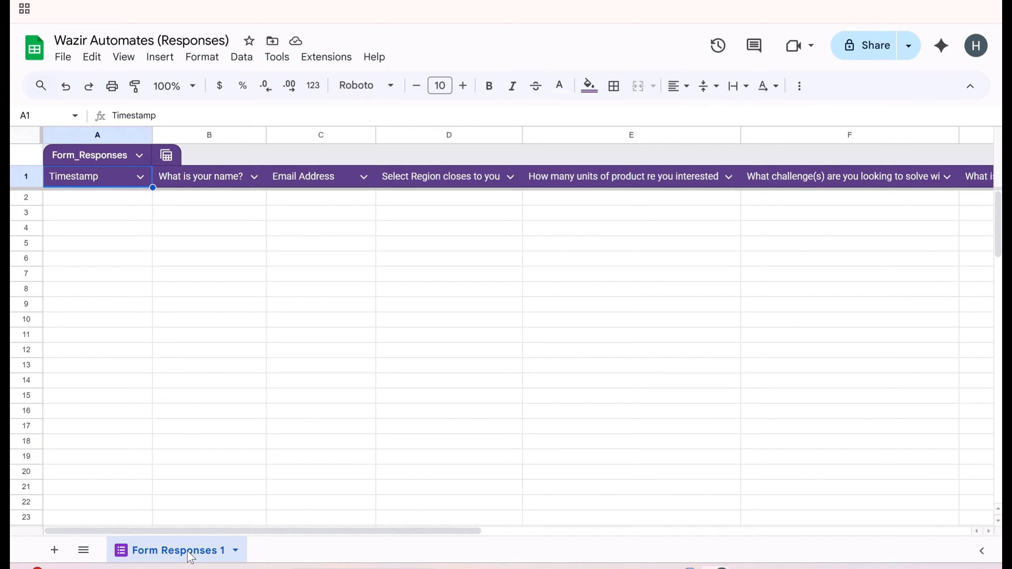
{"action": "right_click", "coordinate": [188, 552]}
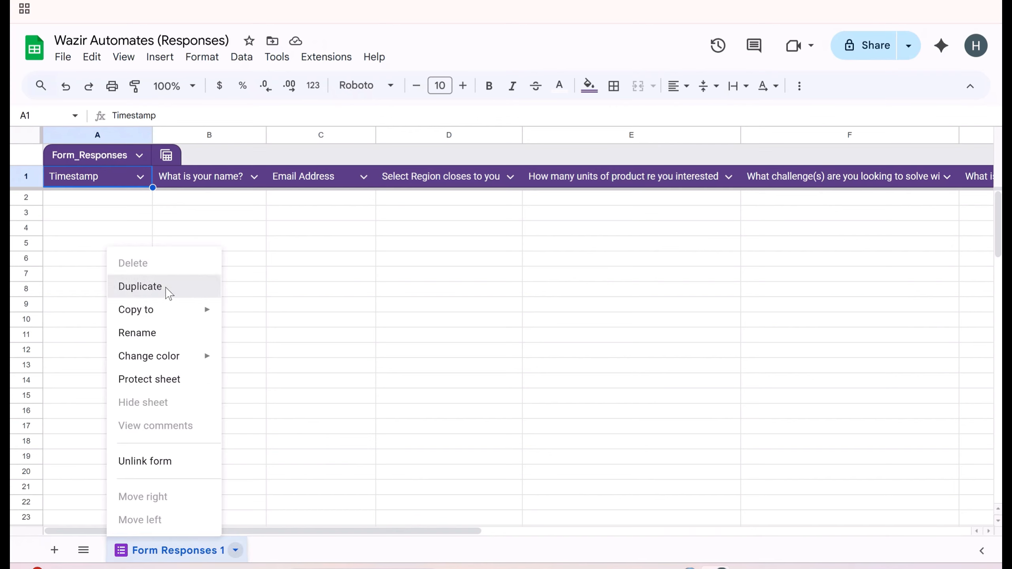
- Duplicate Form Responses 1 and rename the copy 'Mark'
{"action": "left_click", "coordinate": [165, 288]}
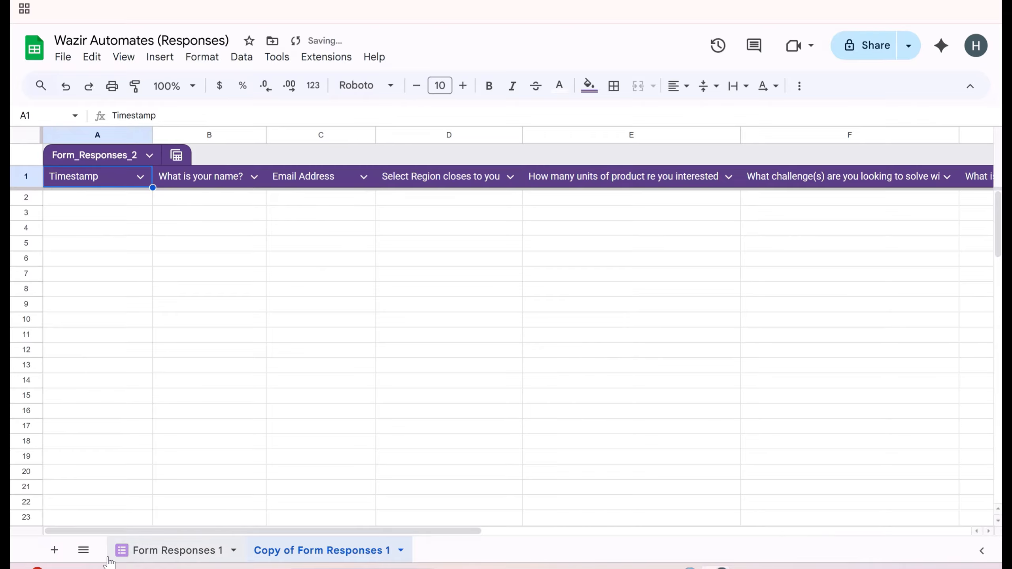
{"action": "right_click", "coordinate": [304, 552]}
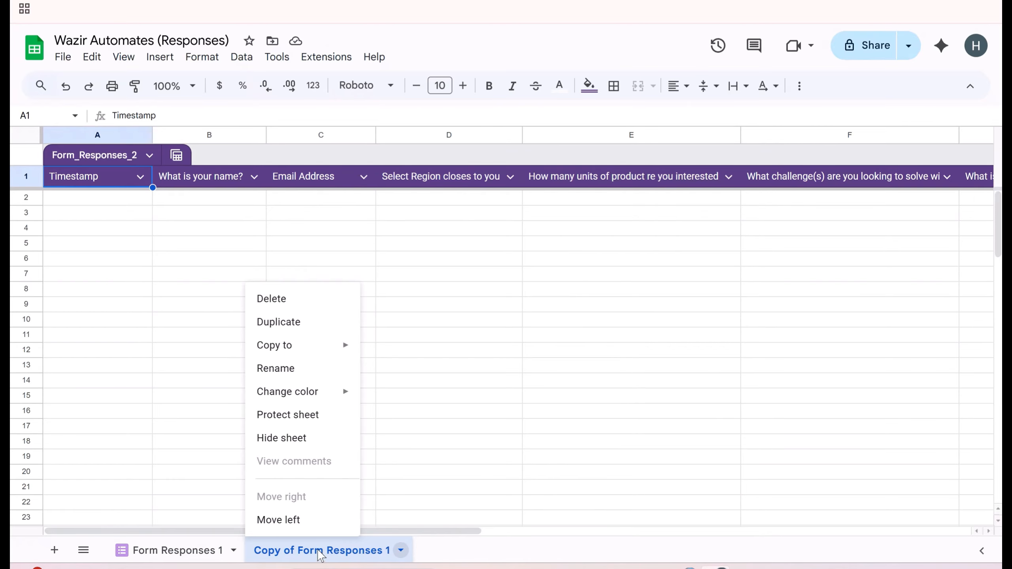
{"action": "left_click", "coordinate": [274, 368]}
{"action": "type", "text": "Mark"}
{"action": "left_click", "coordinate": [286, 379]}
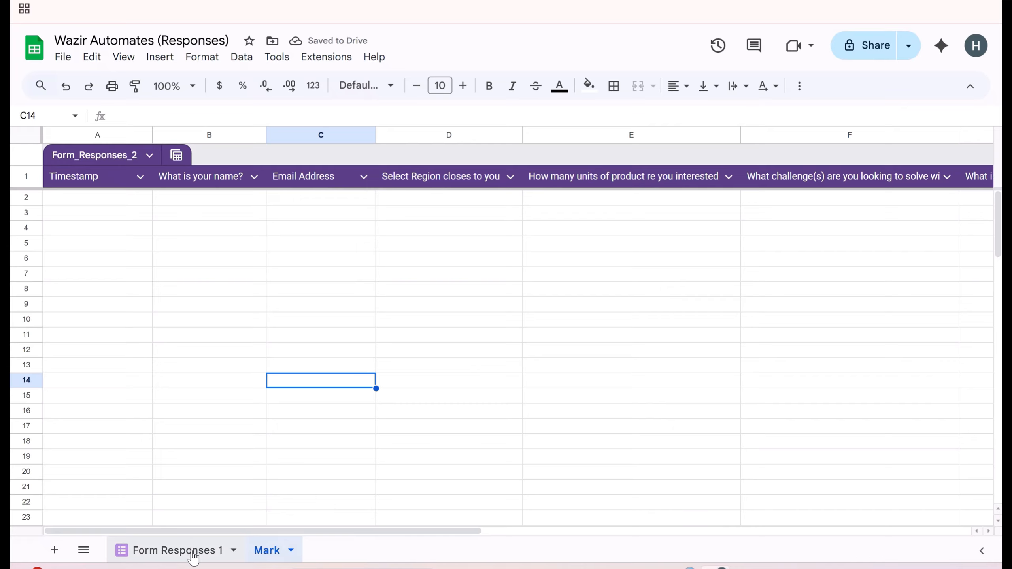
- Make a second copy of Form Responses 1 named 'Bob'
{"action": "right_click", "coordinate": [193, 555]}
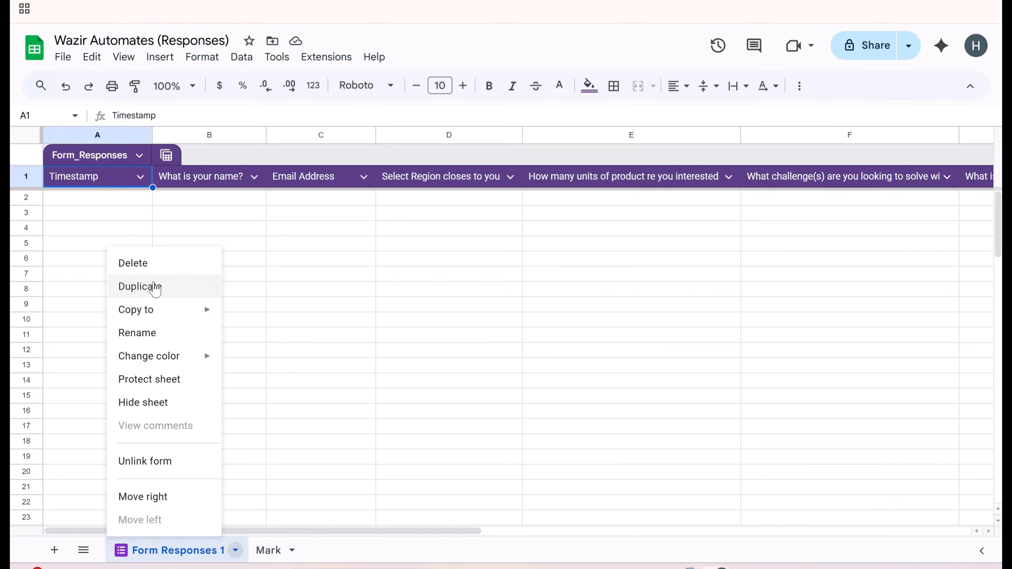
{"action": "left_click", "coordinate": [154, 288]}
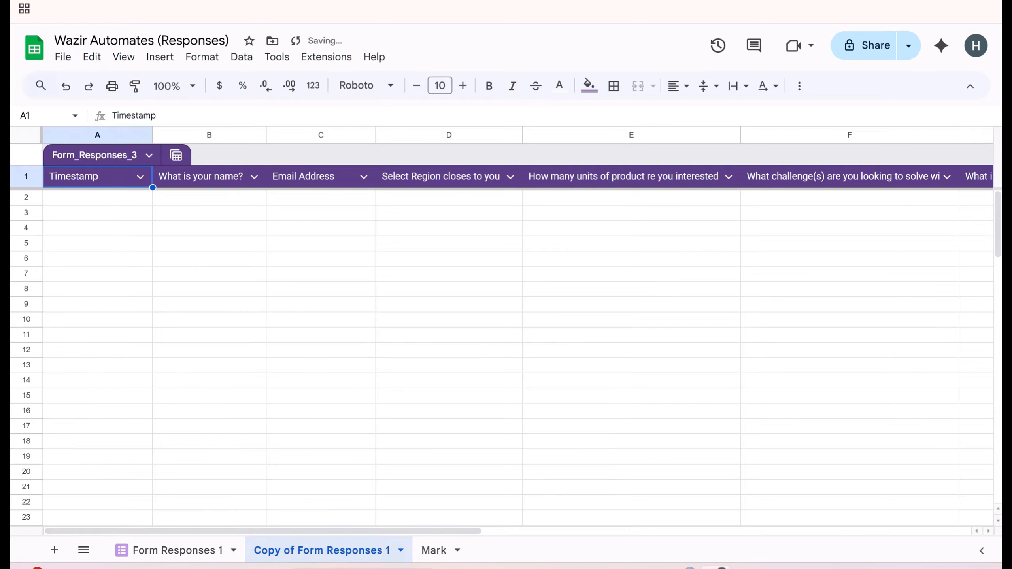
{"action": "right_click", "coordinate": [305, 560]}
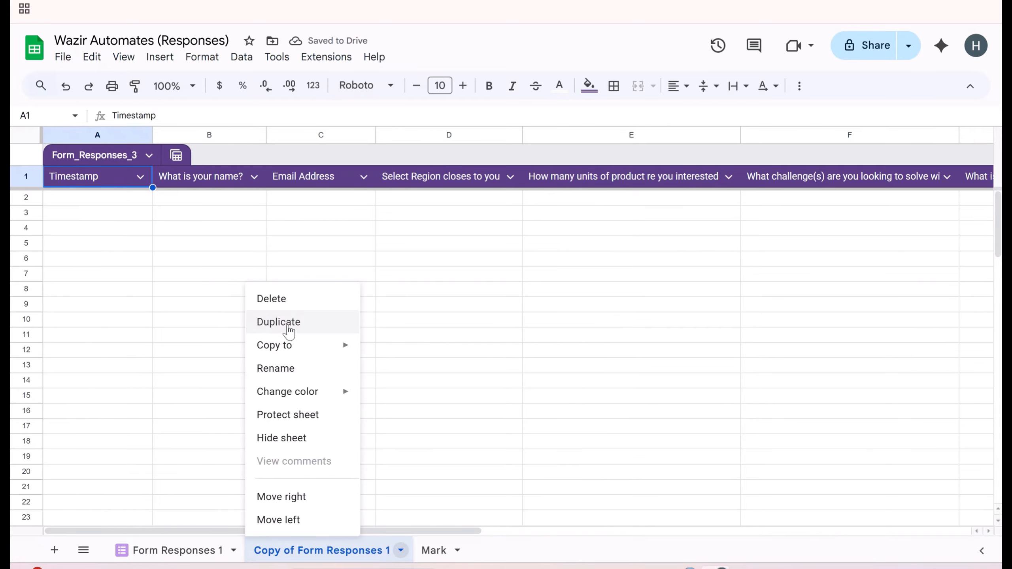
{"action": "left_click", "coordinate": [288, 371]}
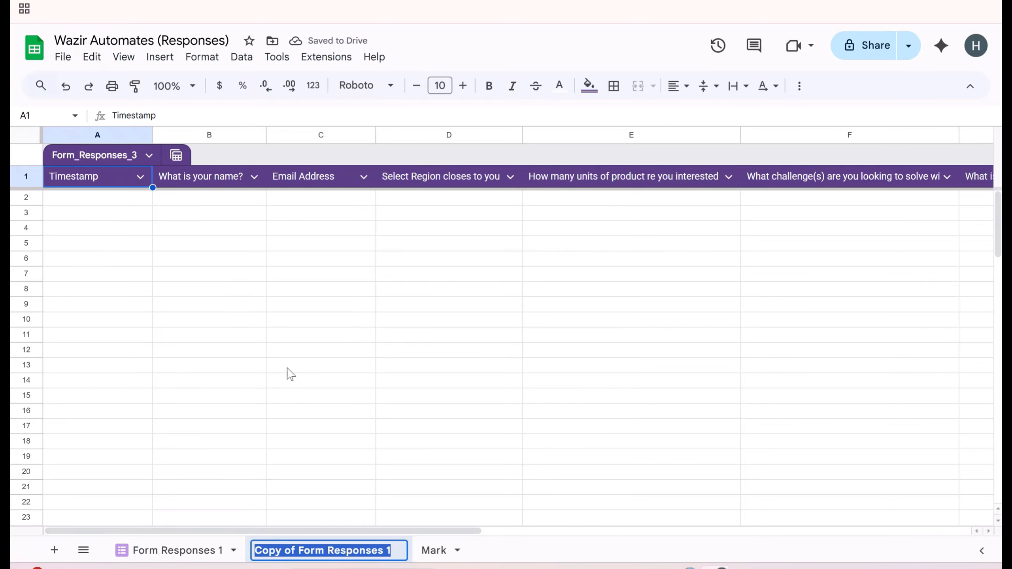
{"action": "type", "text": "Bob"}
{"action": "left_click", "coordinate": [300, 350]}
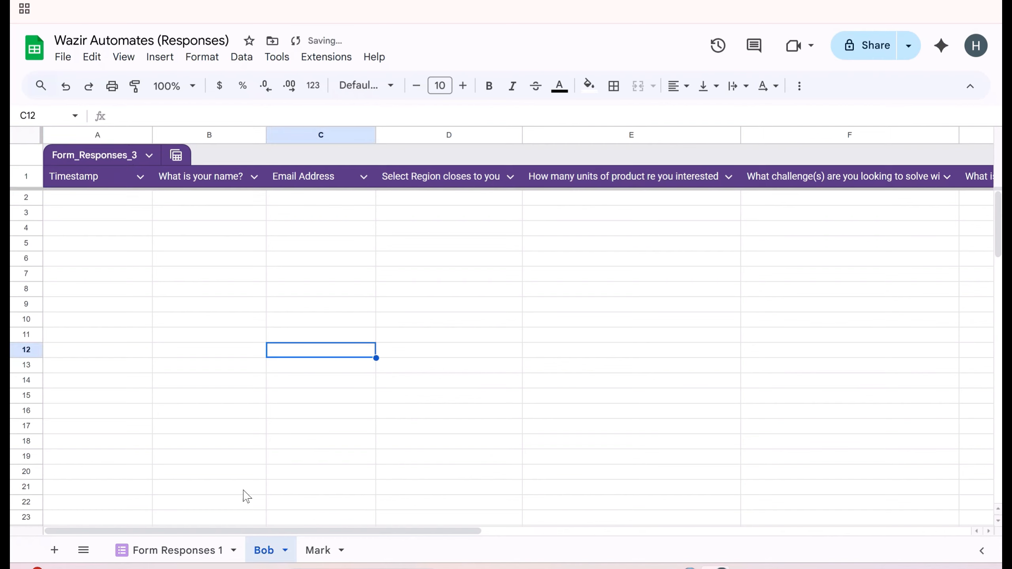
- Make a third copy of Form Responses 1 named 'Sharon'
{"action": "right_click", "coordinate": [190, 550]}
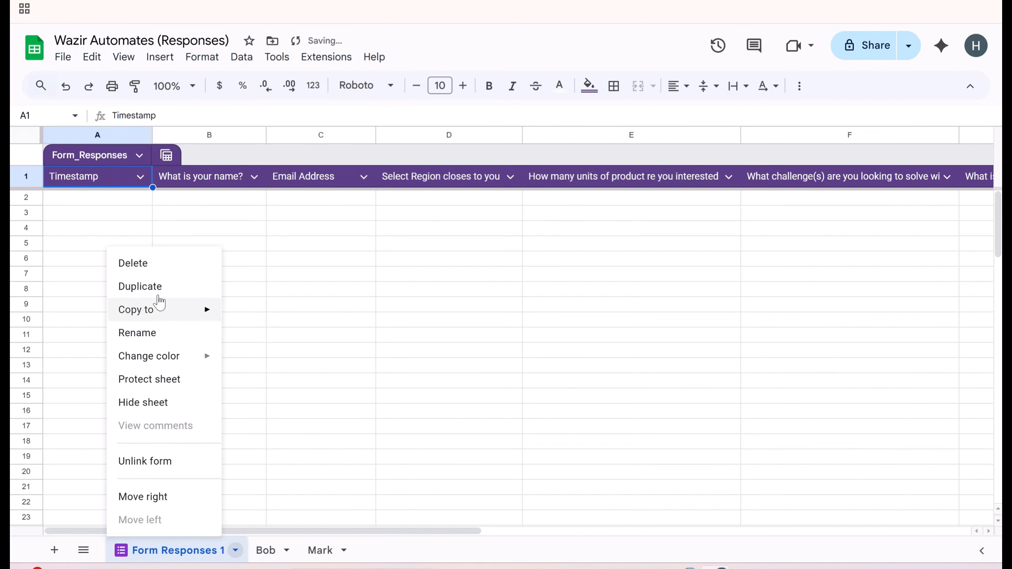
{"action": "left_click", "coordinate": [159, 288]}
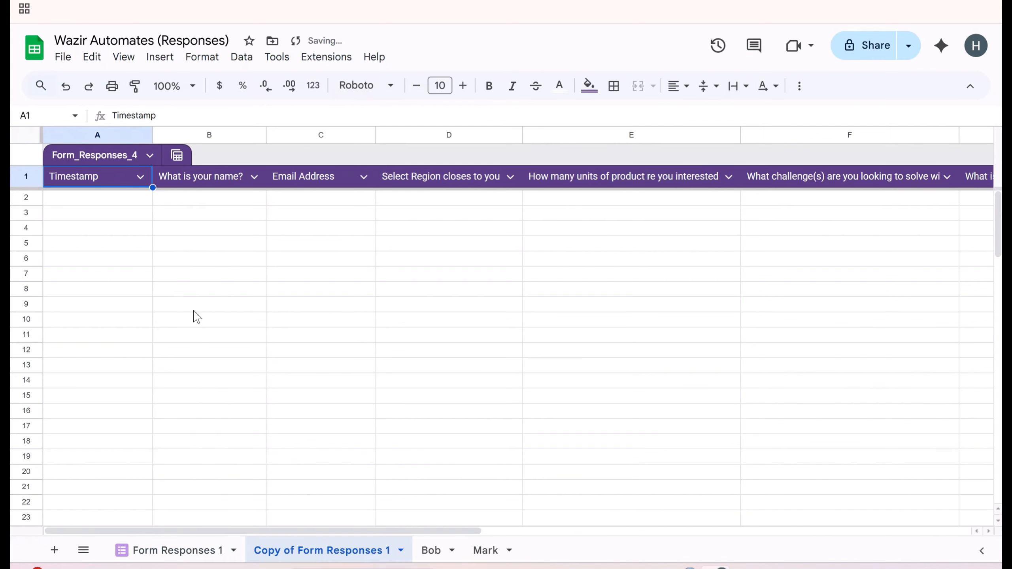
{"action": "right_click", "coordinate": [323, 556]}
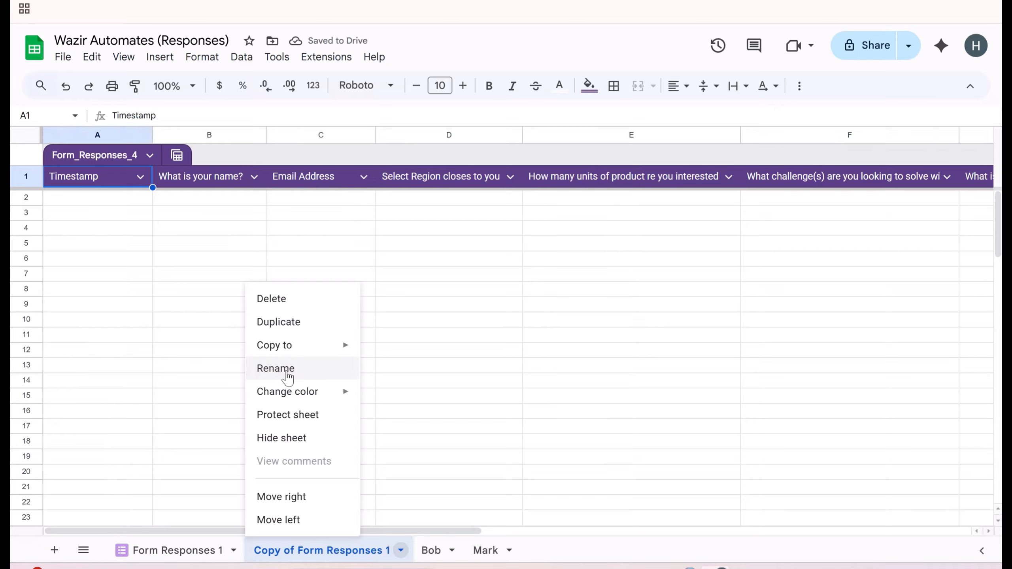
{"action": "left_click", "coordinate": [288, 373]}
{"action": "type", "text": "Sharon"}
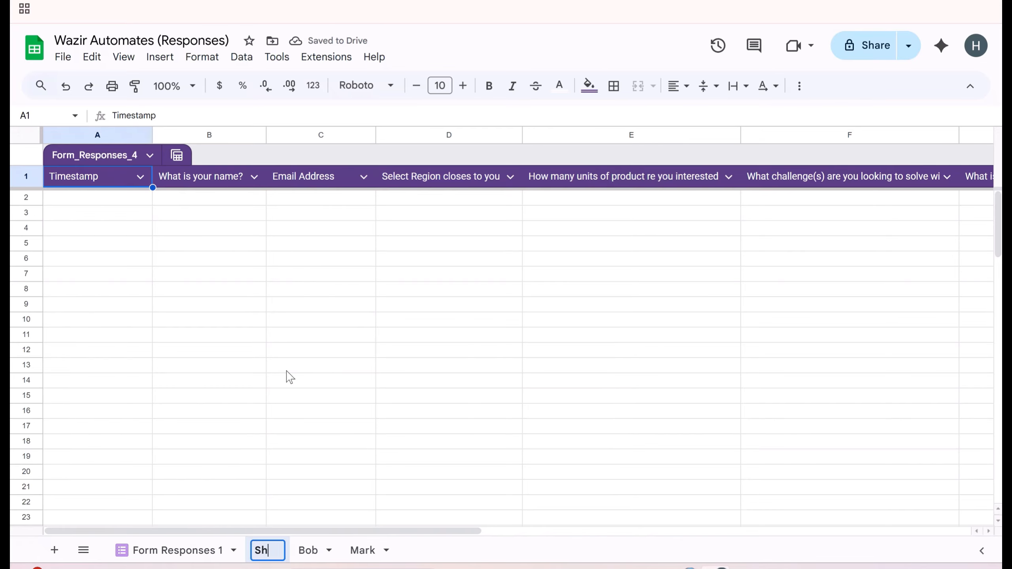
{"action": "left_click", "coordinate": [331, 368]}
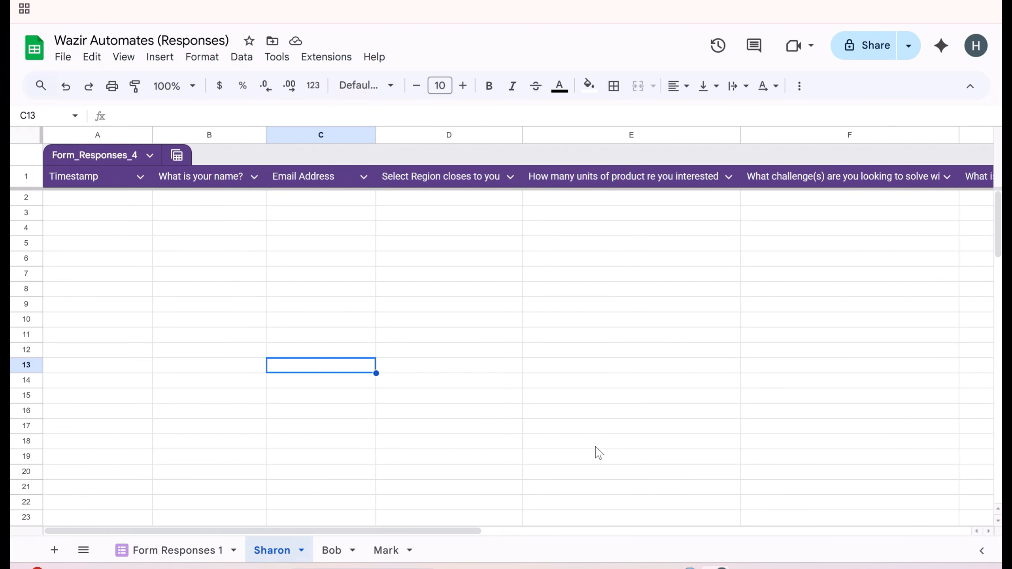
- Copy the form link from the Notepad note and load the live form in a new browser tab
{"action": "left_click", "coordinate": [651, 568]}
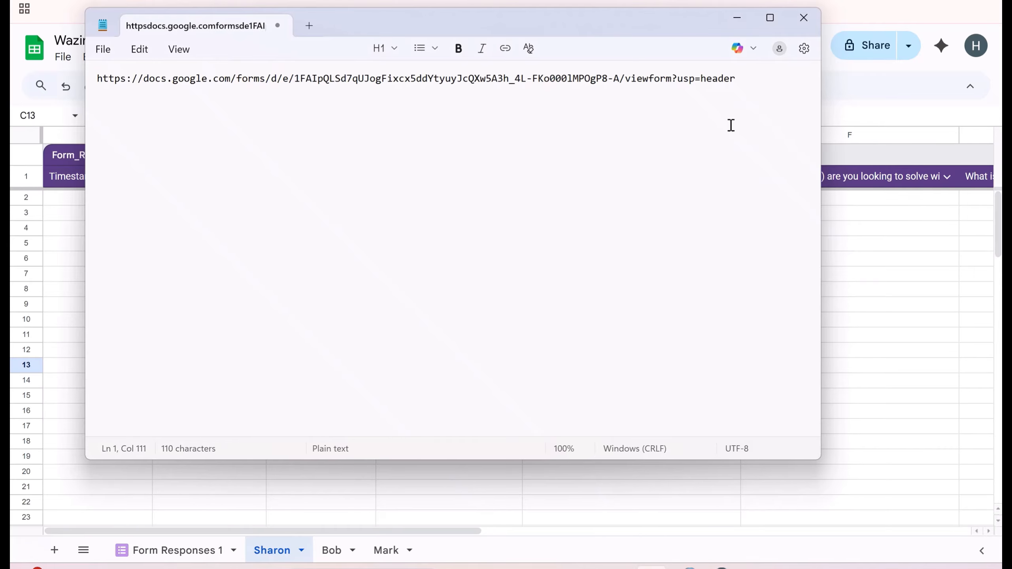
{"action": "left_click_drag", "start_coordinate": [752, 80], "coordinate": [72, 86]}
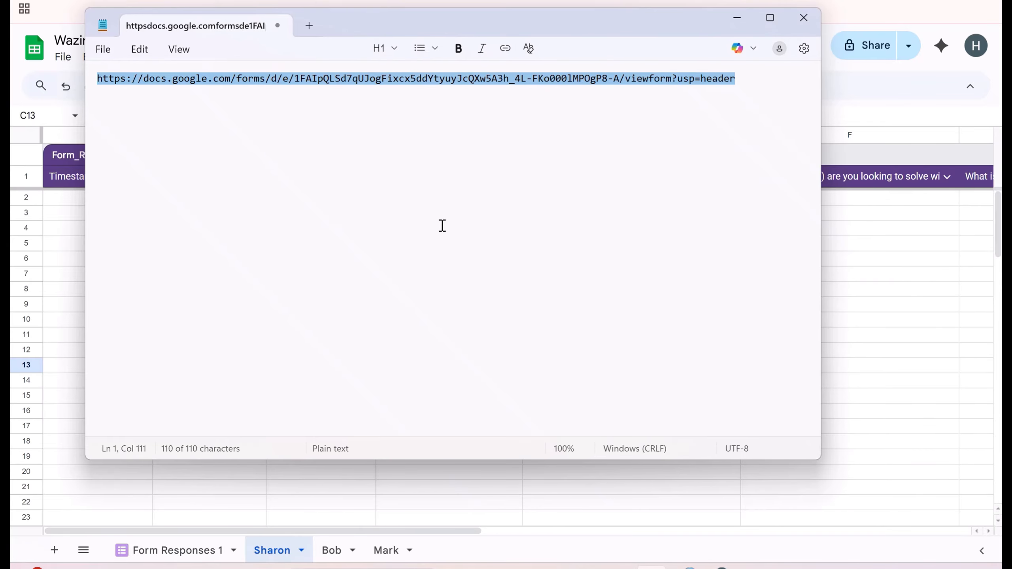
{"action": "key", "text": "alt+Tab"}
{"action": "key", "text": "ctrl+t"}
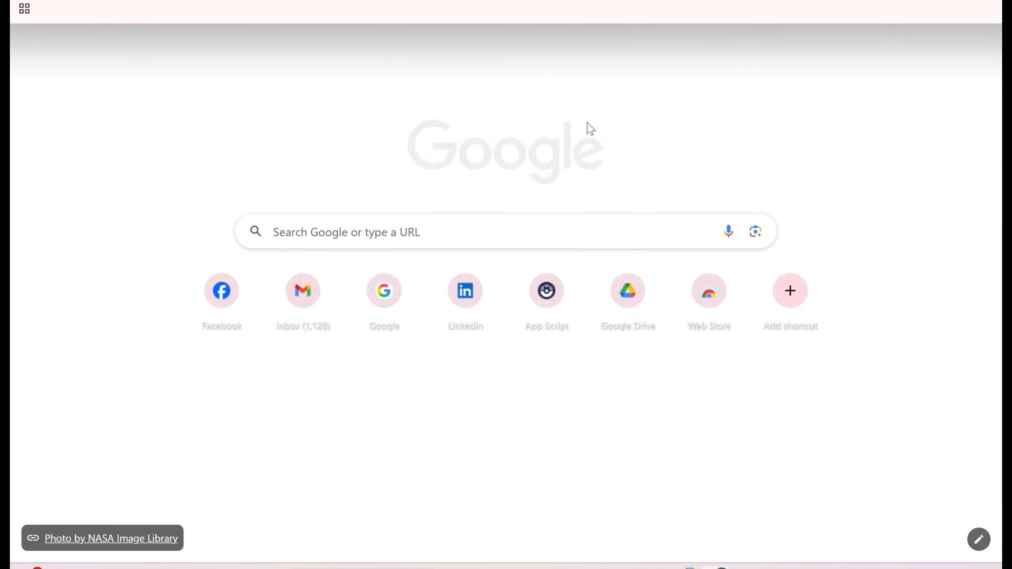
{"action": "key", "text": "ctrl+v"}
{"action": "key", "text": "Return"}
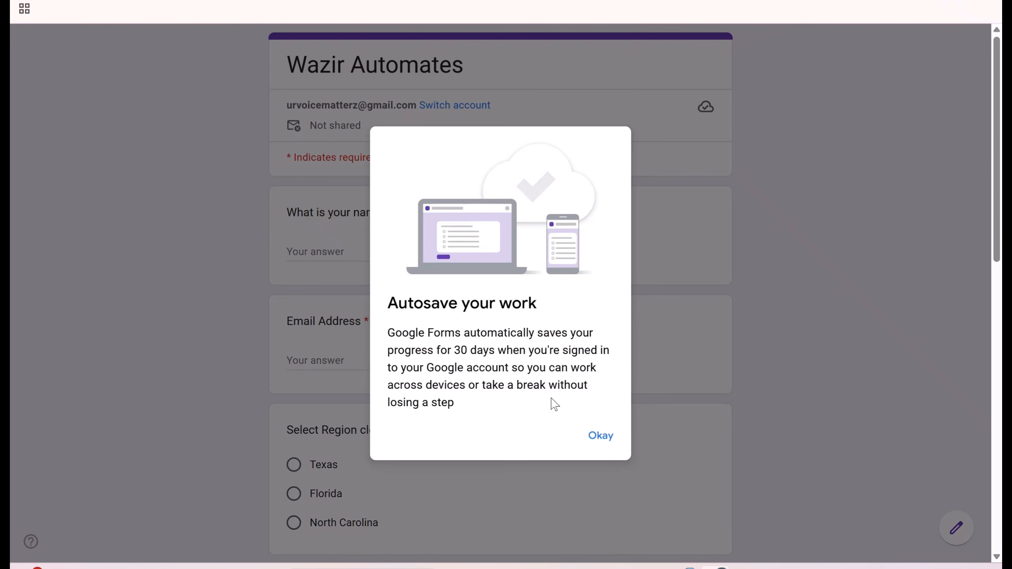
- Fill in the respondent's name and e-mail, choose region Texas and 1 unit of product
{"action": "left_click", "coordinate": [602, 437]}
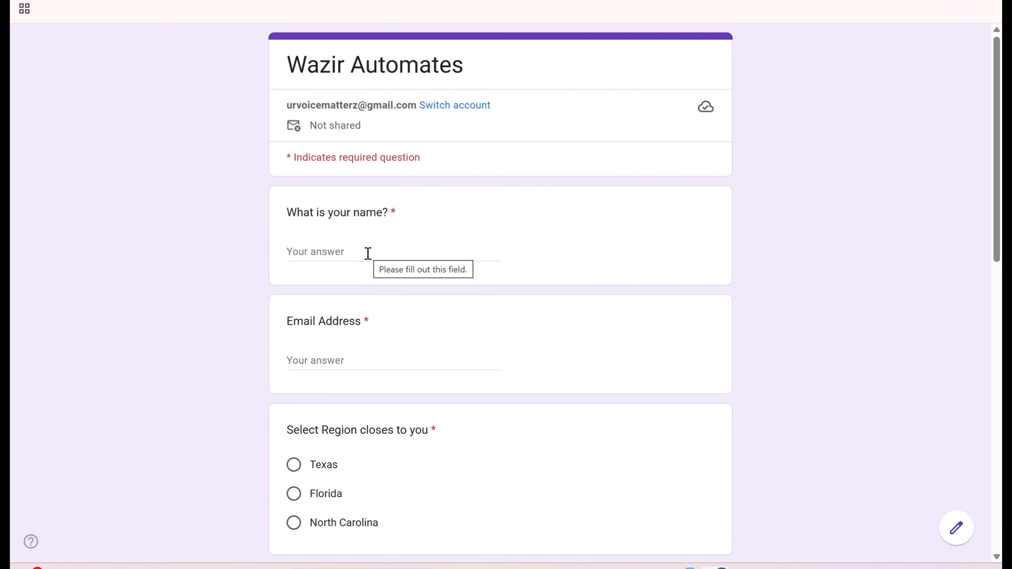
{"action": "left_click", "coordinate": [332, 249]}
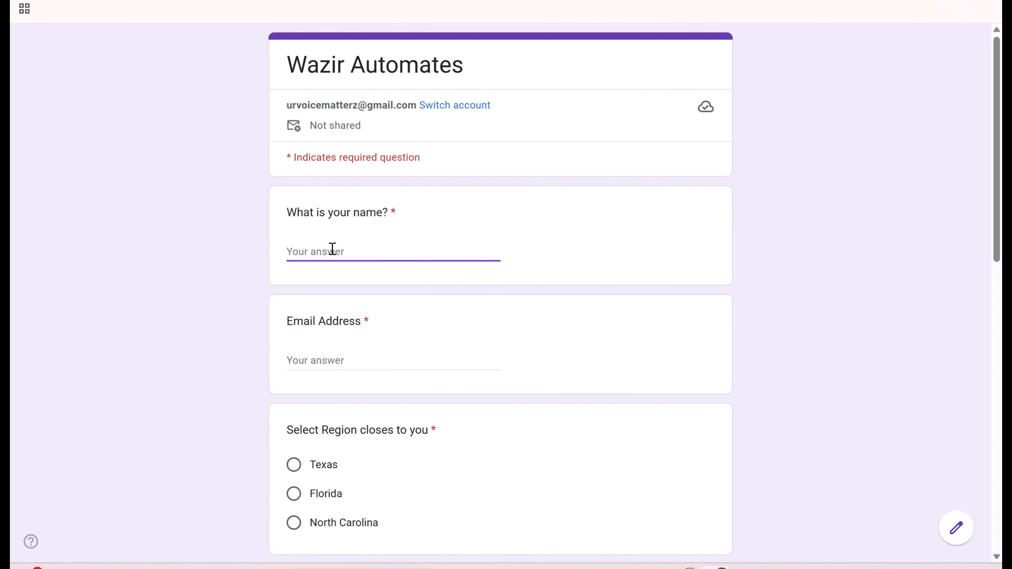
{"action": "type", "text": "Meg"}
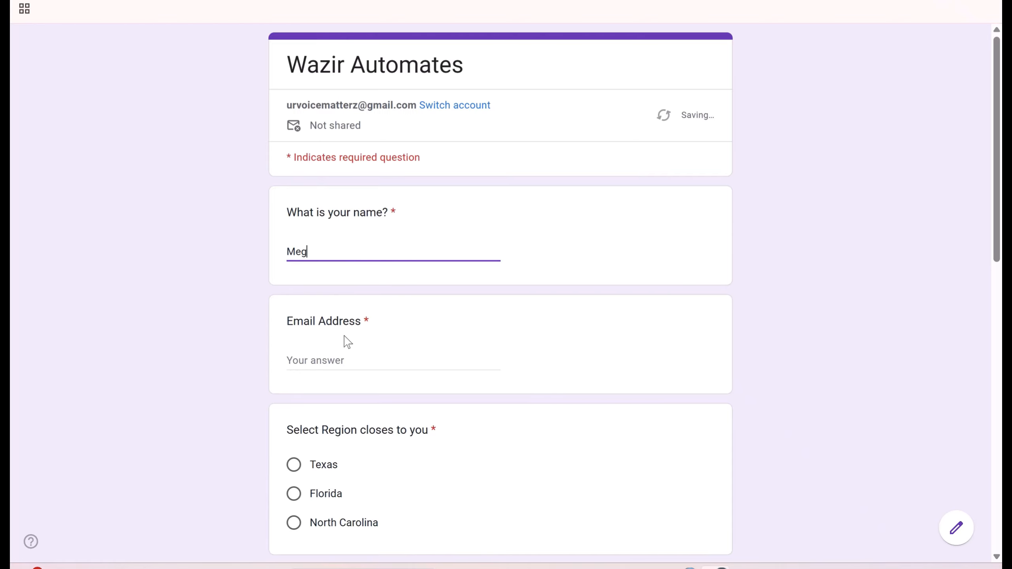
{"action": "left_click", "coordinate": [345, 361]}
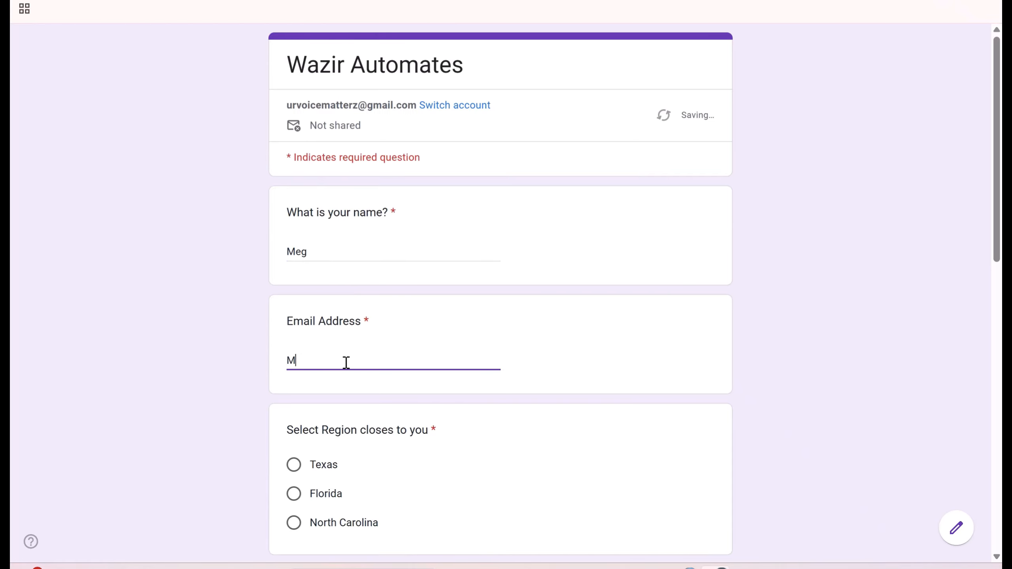
{"action": "scroll", "coordinate": [358, 361], "scroll_direction": "down", "scroll_amount": 2}
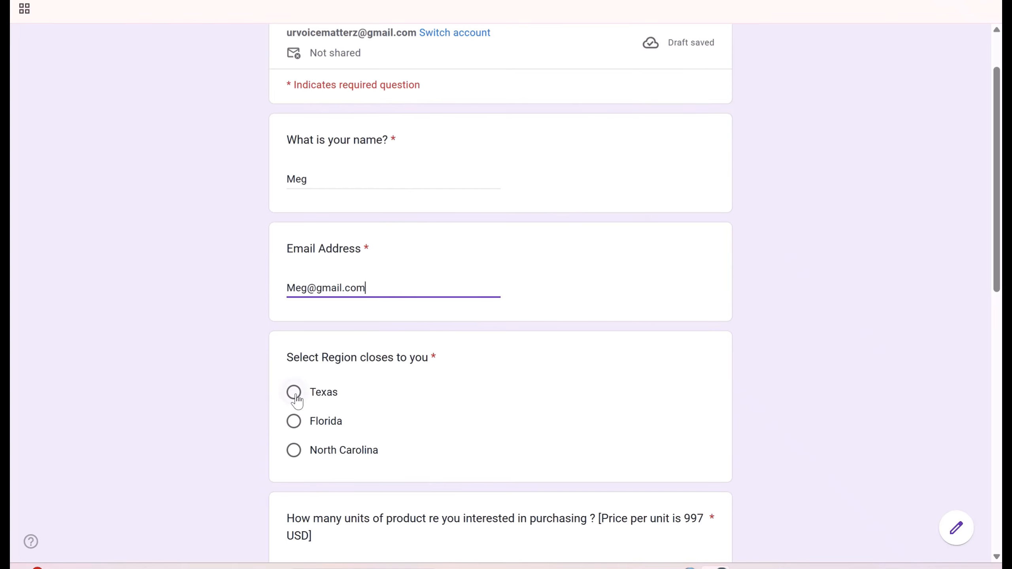
{"action": "left_click", "coordinate": [294, 392]}
{"action": "scroll", "coordinate": [512, 423], "scroll_direction": "down", "scroll_amount": 4}
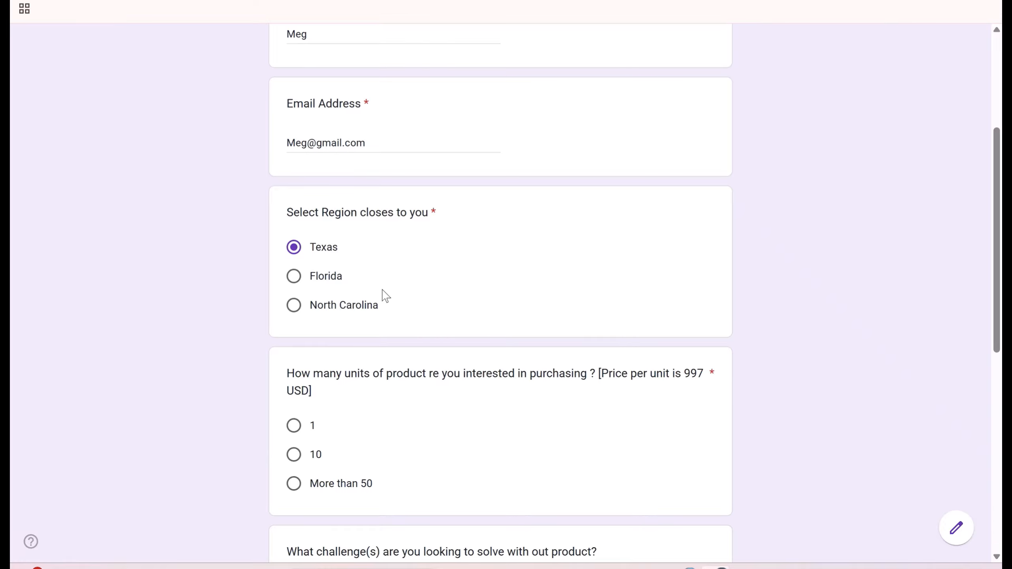
{"action": "left_click", "coordinate": [298, 427]}
- Answer Productivity, Within 1- 3 Months and NA, then submit the response
{"action": "scroll", "coordinate": [384, 416], "scroll_direction": "down", "scroll_amount": 8}
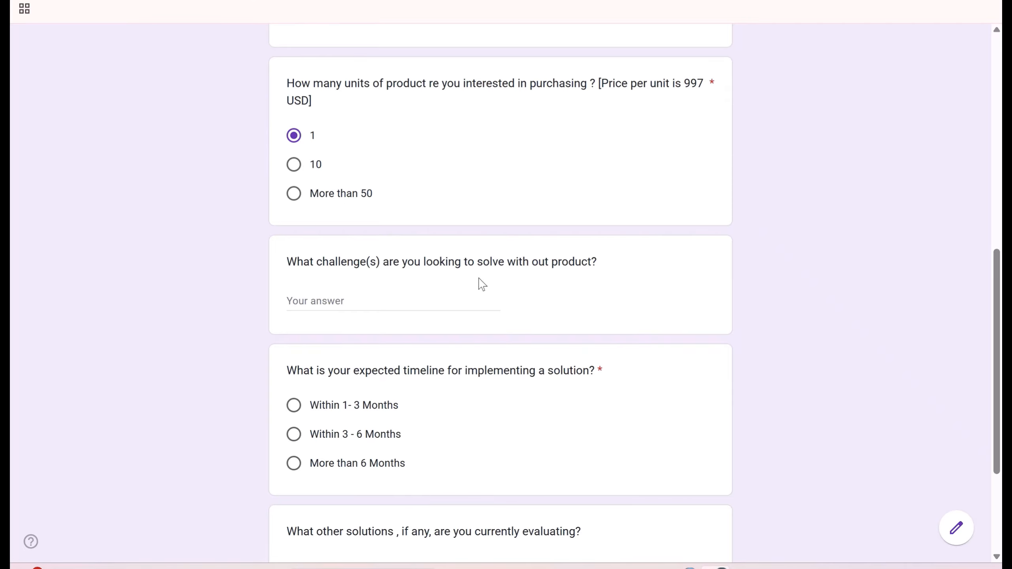
{"action": "left_click", "coordinate": [364, 303]}
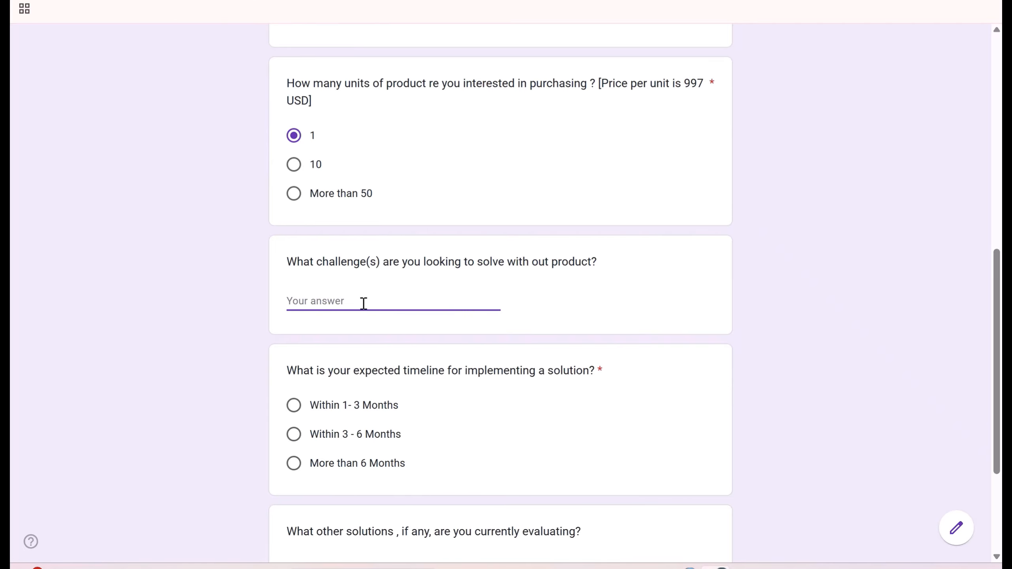
{"action": "type", "text": "Productivity"}
{"action": "left_click", "coordinate": [297, 406]}
{"action": "scroll", "coordinate": [437, 389], "scroll_direction": "down", "scroll_amount": 4}
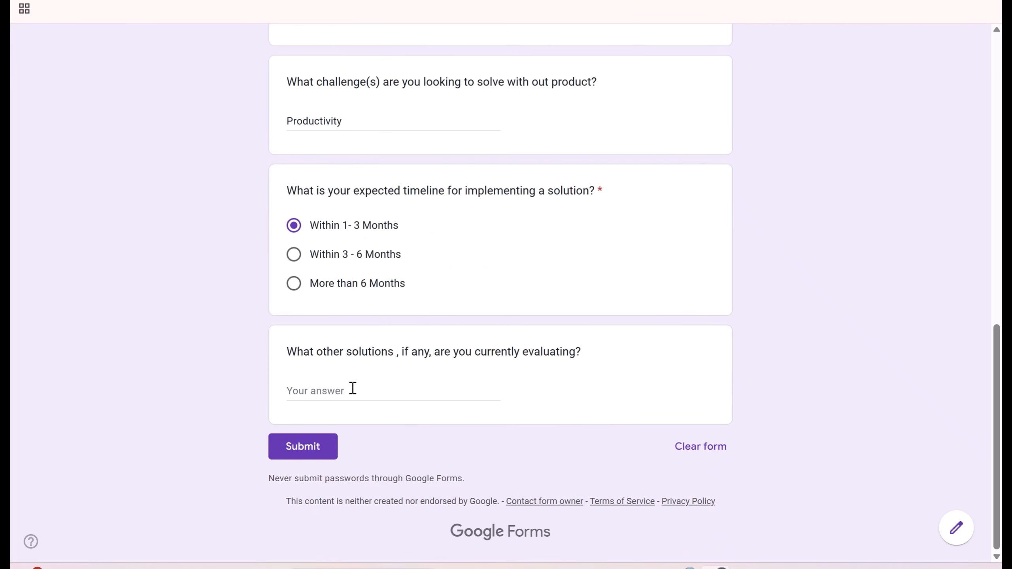
{"action": "left_click", "coordinate": [327, 391]}
{"action": "type", "text": "NA"}
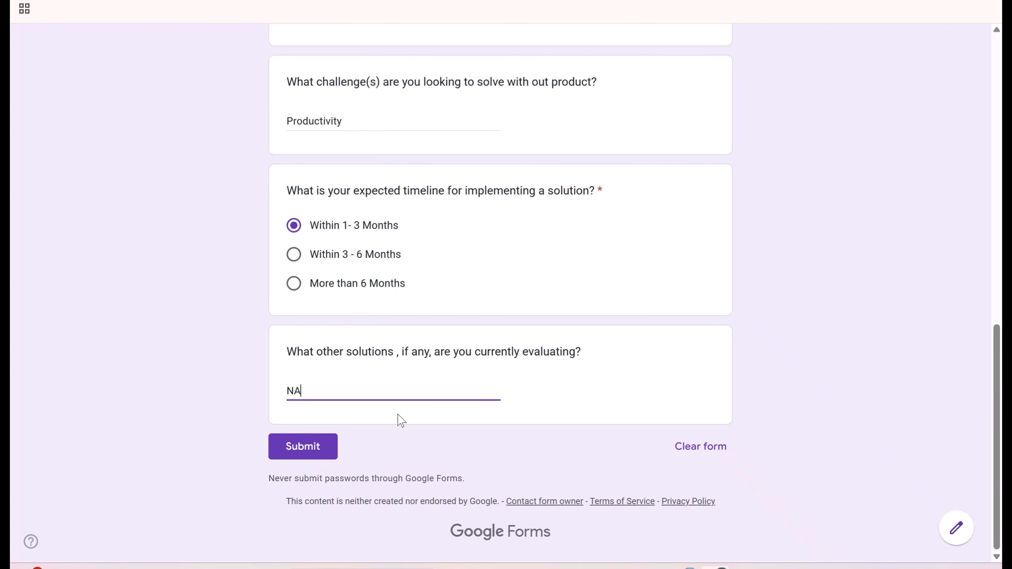
{"action": "left_click", "coordinate": [302, 443]}
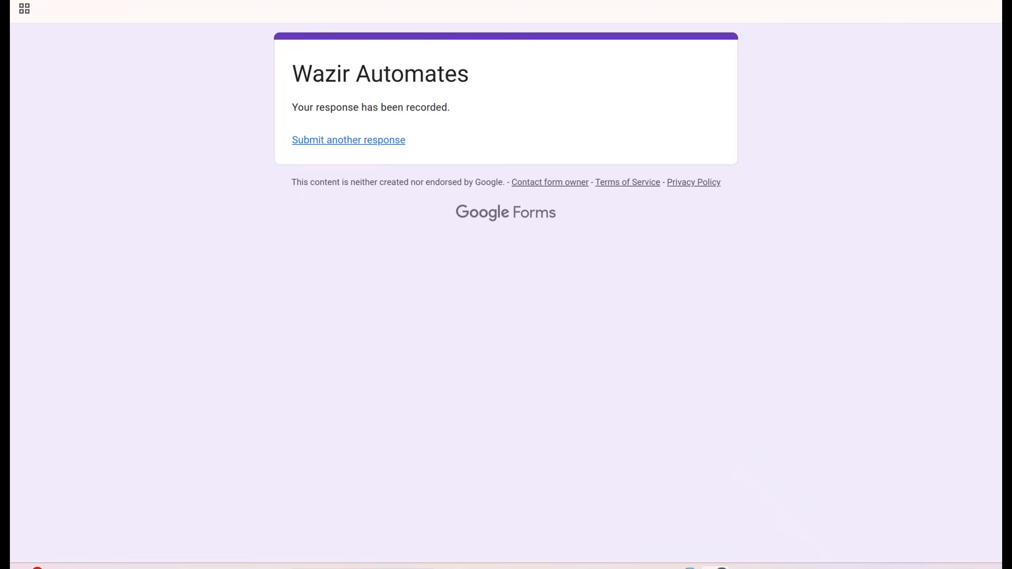
- Confirm the test response in row 2 of Form Responses 1, then view the Mark sheet
{"action": "left_click", "coordinate": [359, 1]}
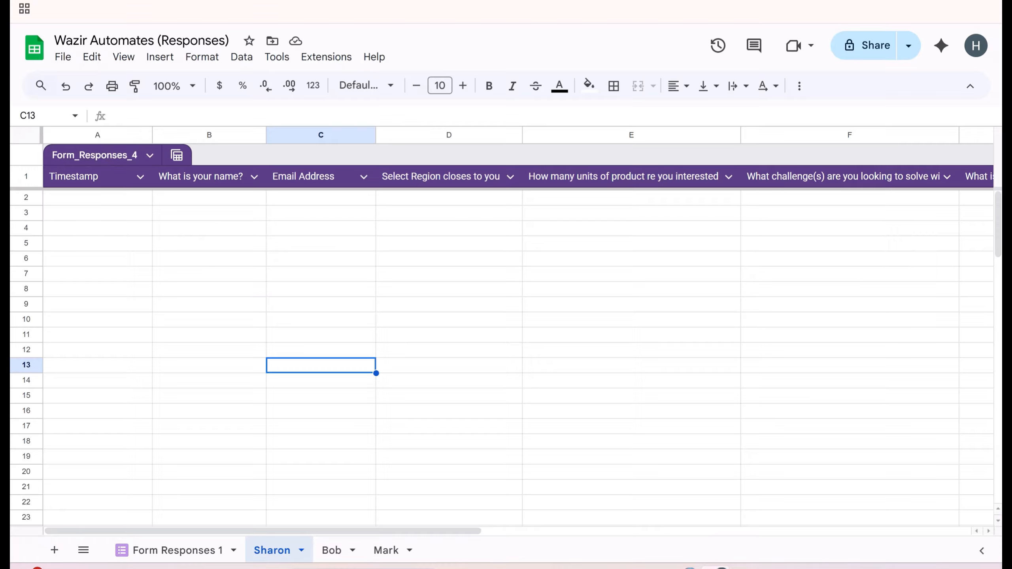
{"action": "left_click", "coordinate": [175, 552]}
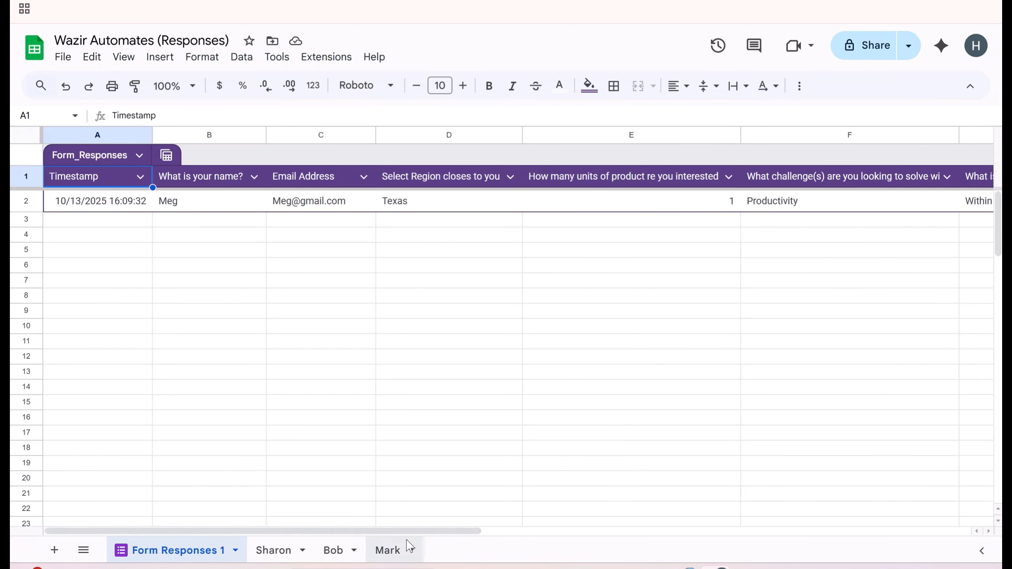
{"action": "left_click", "coordinate": [381, 556]}
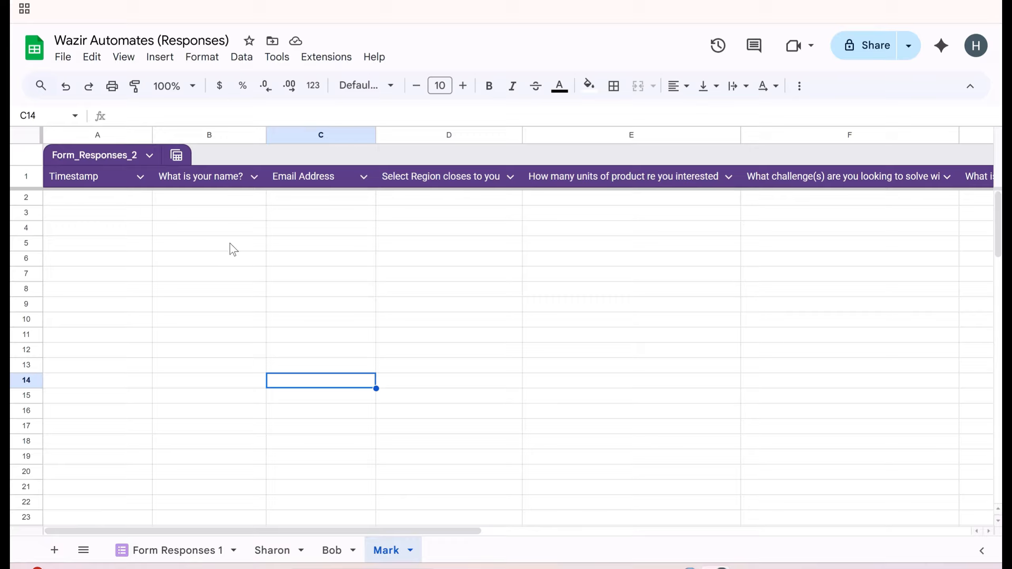
- In Mark's A2, enter =FILTER('Form Responses 1'!$A$2:$E,'Form Responses 1'!D2:D="Texas")
{"action": "left_click", "coordinate": [95, 201]}
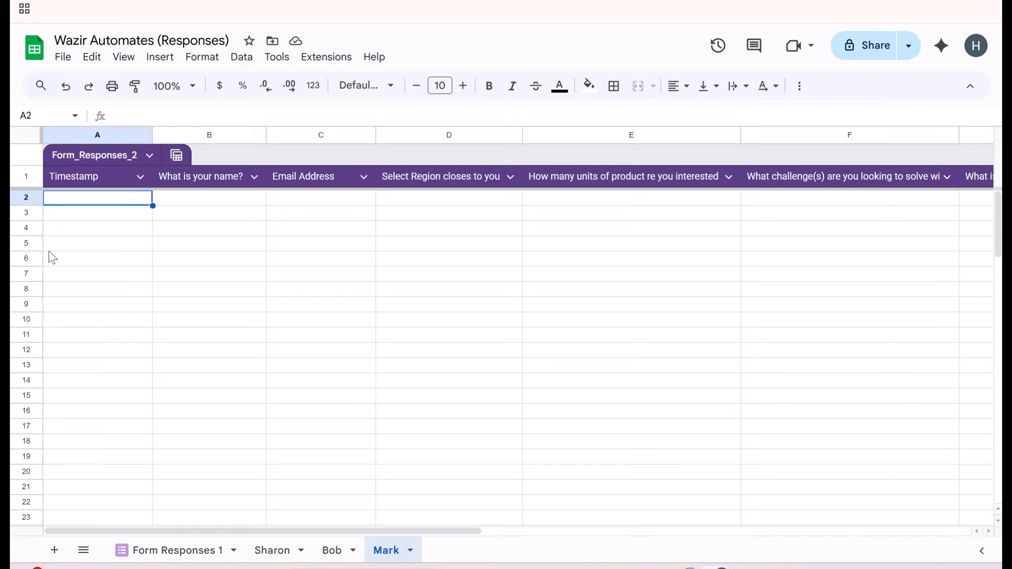
{"action": "type", "text": "=Fi"}
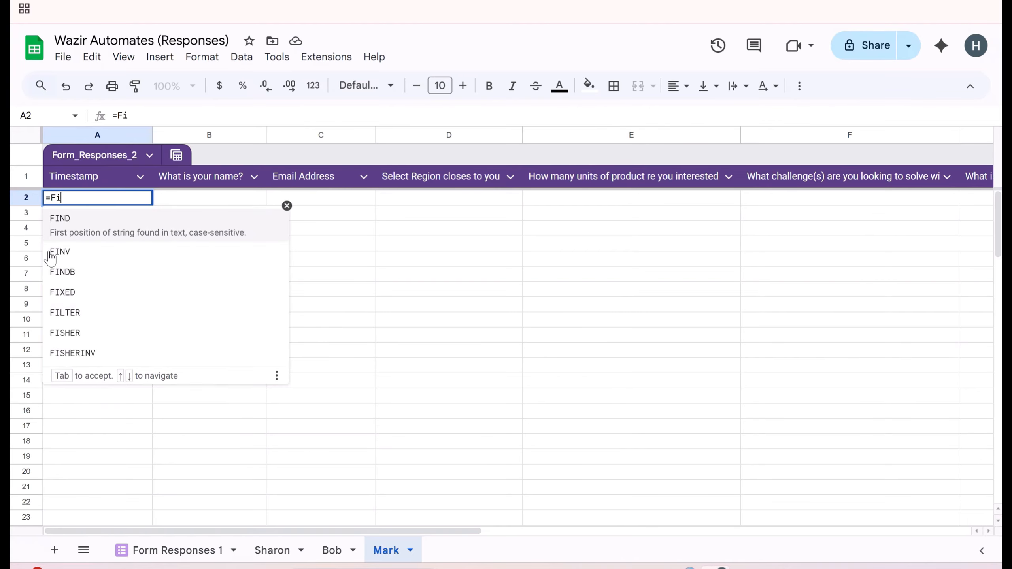
{"action": "type", "text": "lte"}
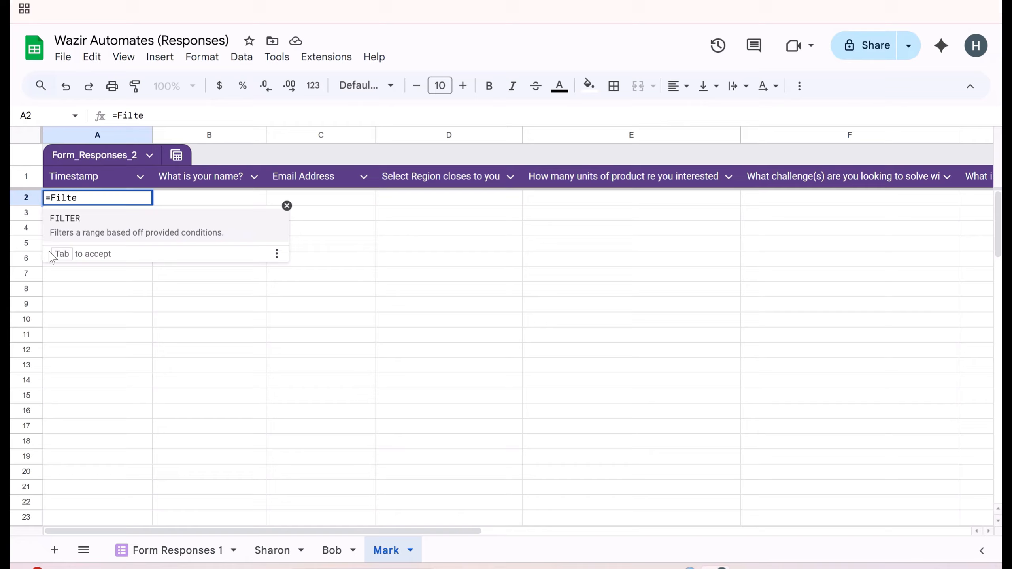
{"action": "left_click", "coordinate": [73, 219]}
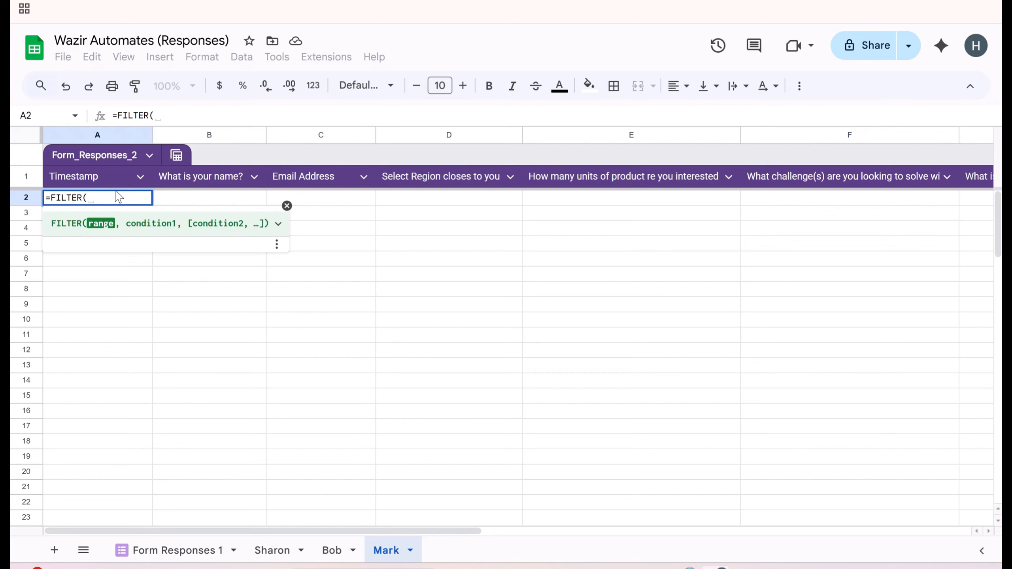
{"action": "type", "text": "'"}
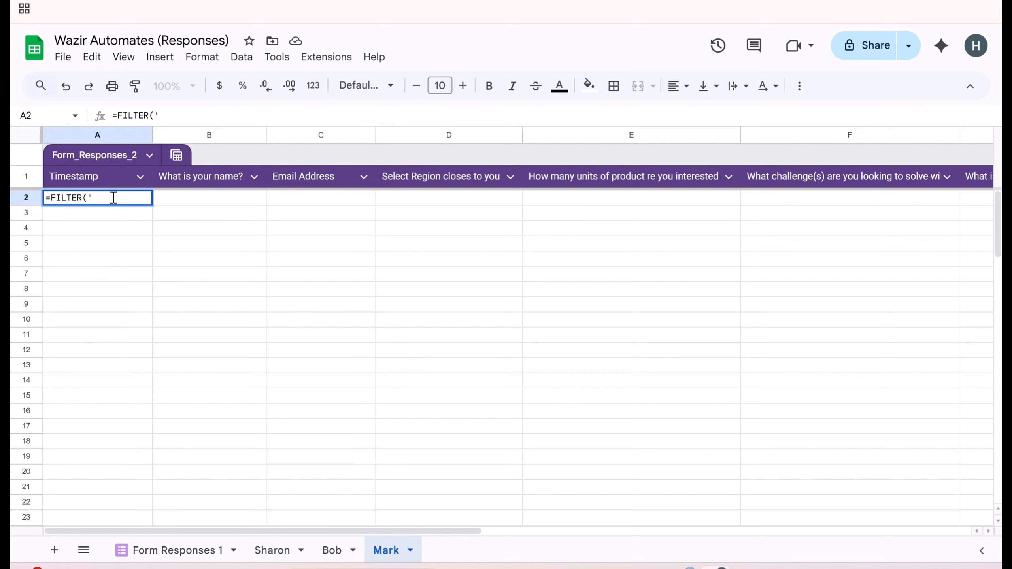
{"action": "type", "text": "Form Respons"}
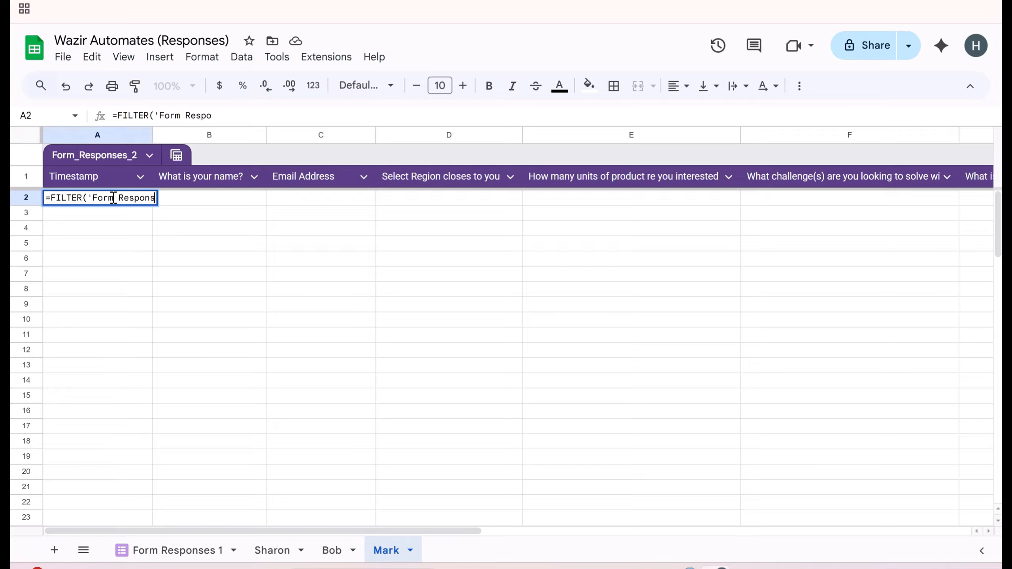
{"action": "type", "text": "es 1'!"}
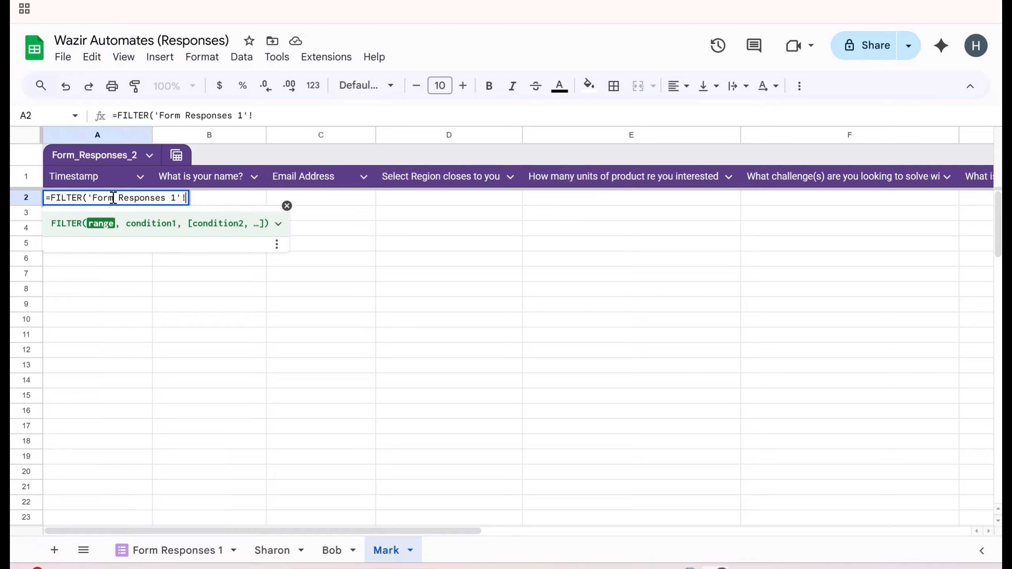
{"action": "type", "text": "A"}
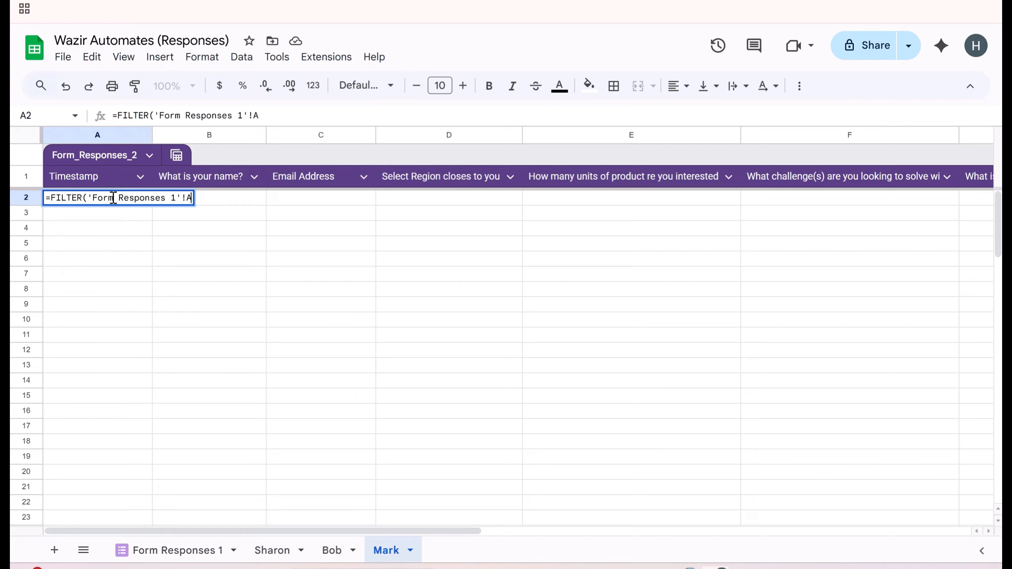
{"action": "key", "text": "BackSpace"}
{"action": "type", "text": "$A"}
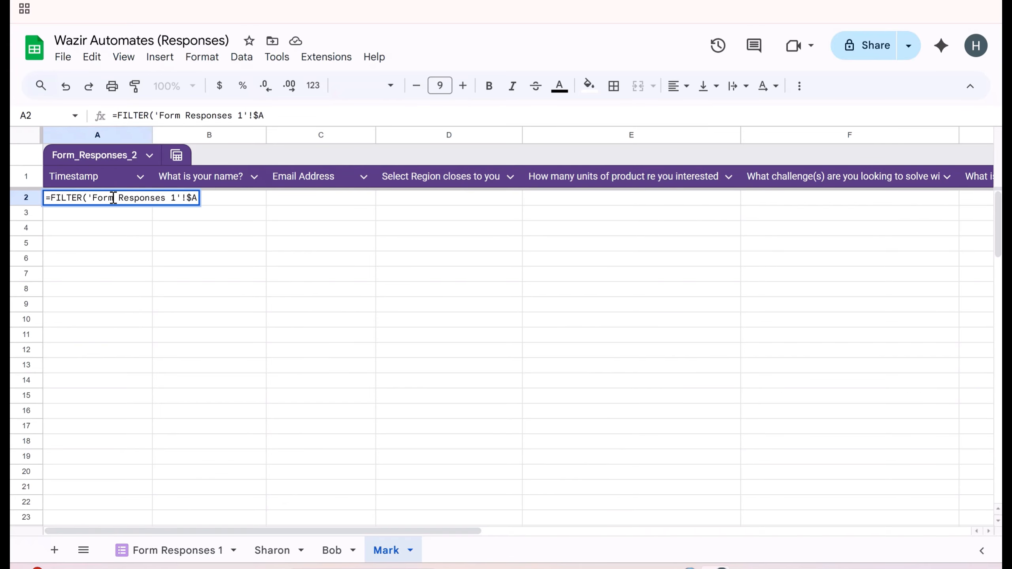
{"action": "type", "text": "$2"}
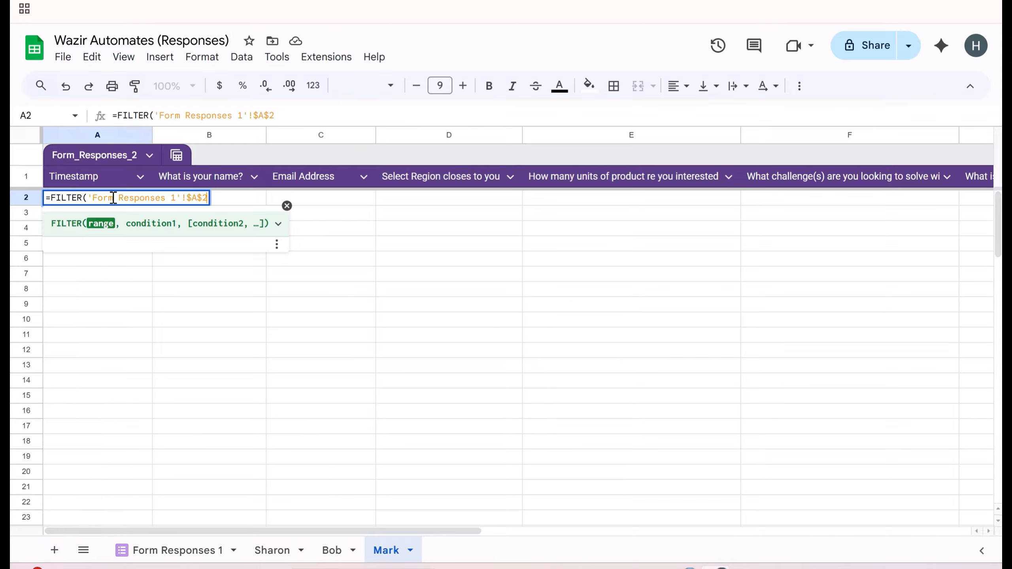
{"action": "type", "text": ":"}
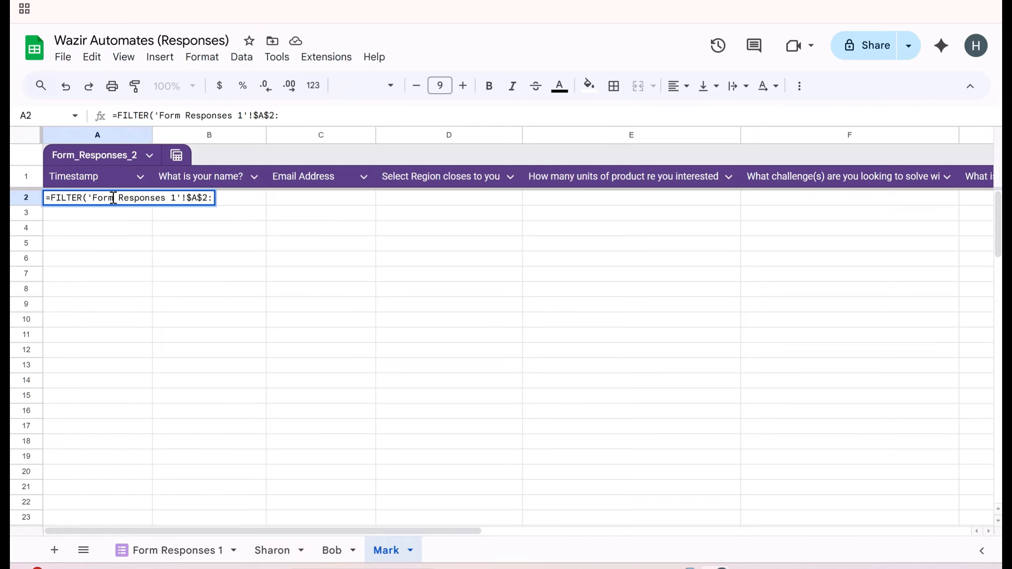
{"action": "type", "text": "$E"}
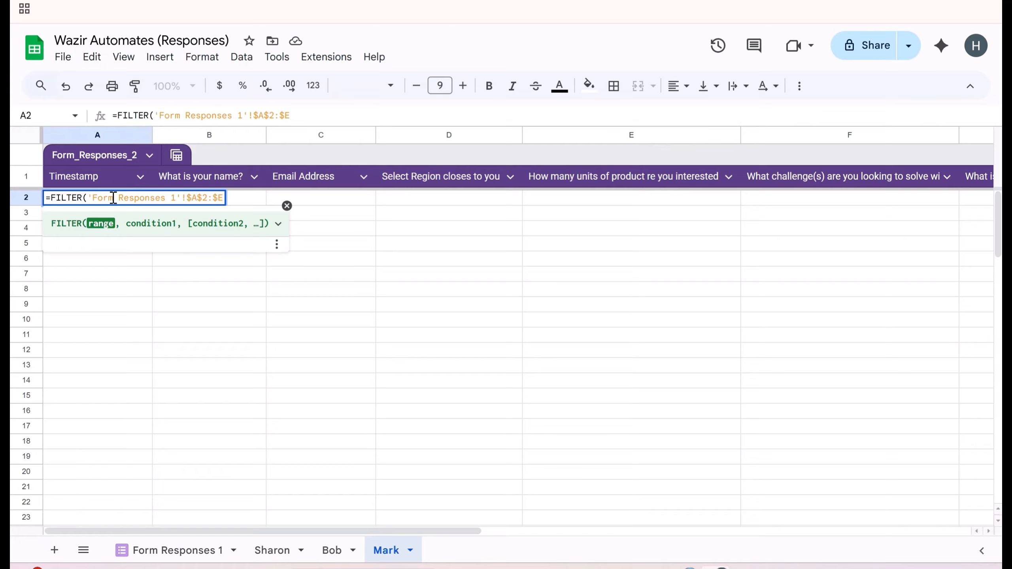
{"action": "type", "text": ","}
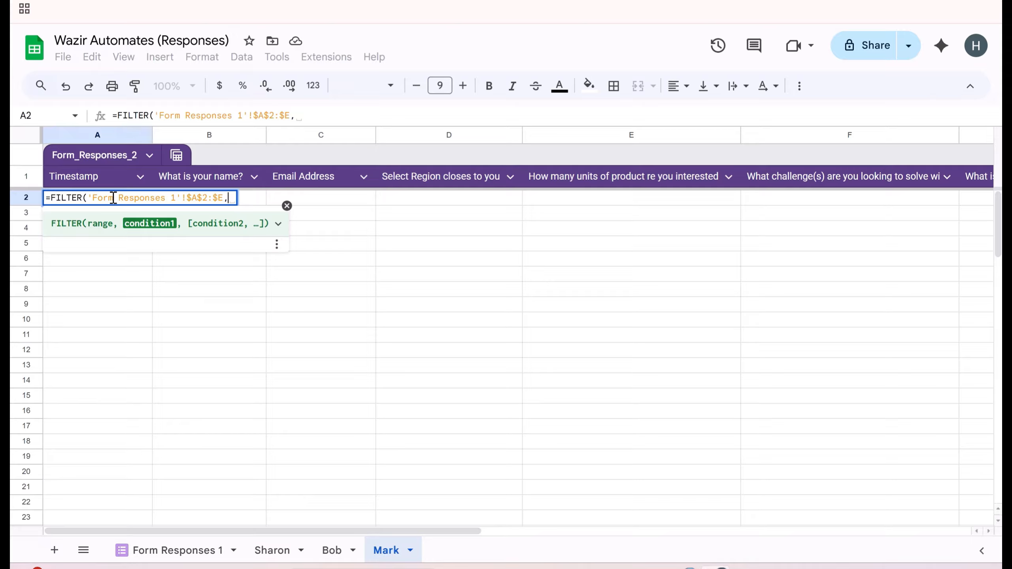
{"action": "type", "text": "'"}
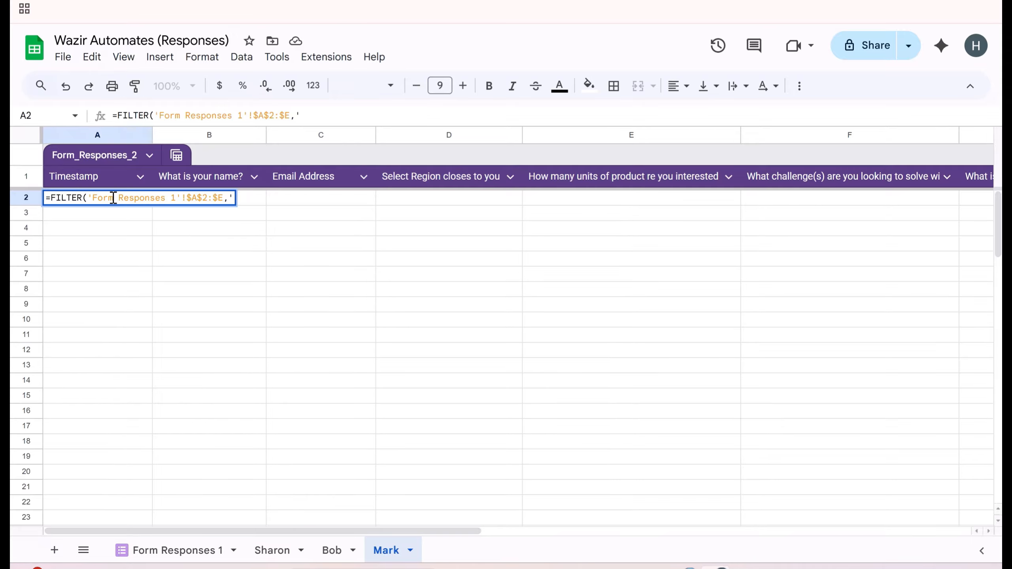
{"action": "type", "text": "Form Response"}
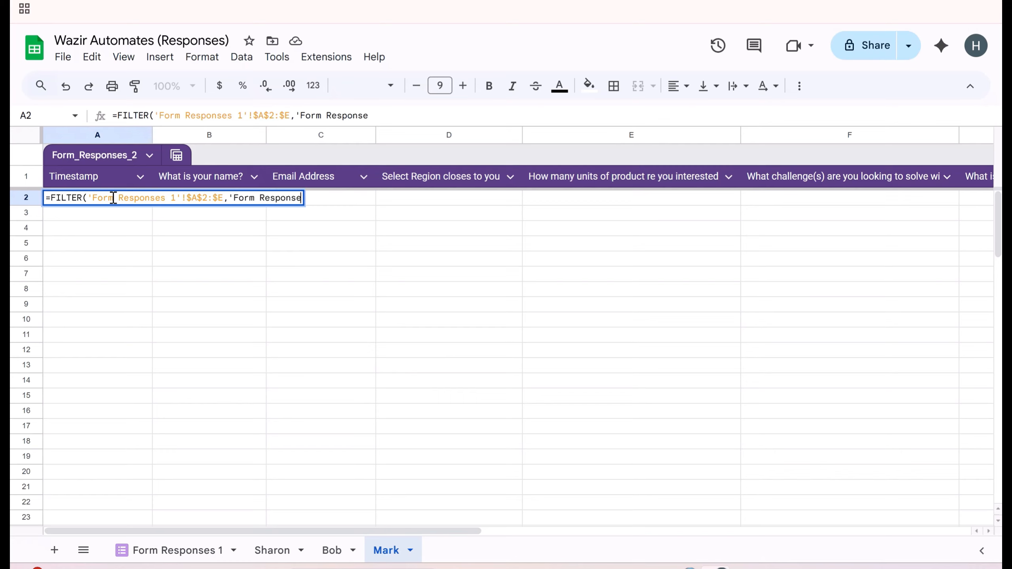
{"action": "type", "text": "s 1'"}
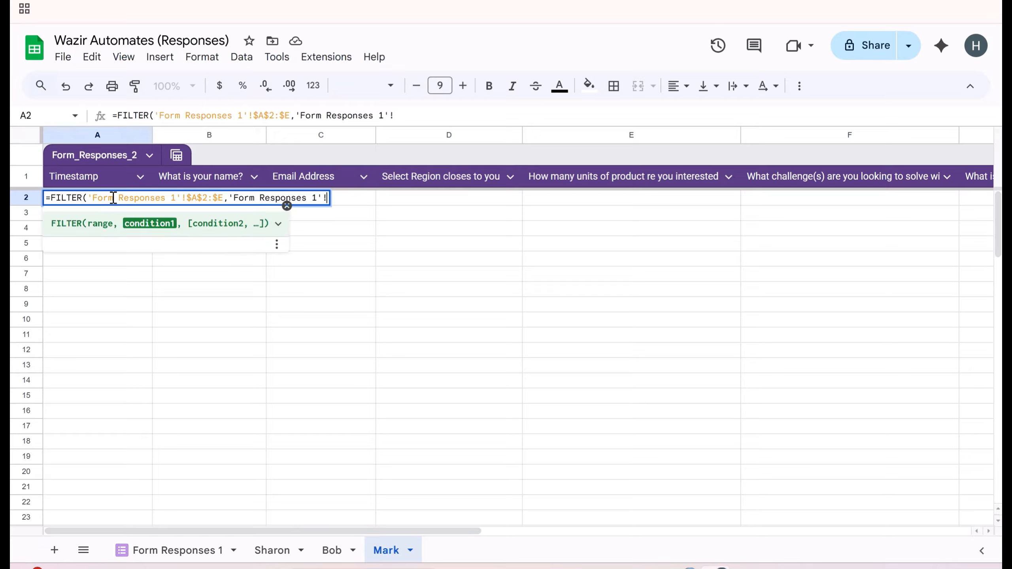
{"action": "type", "text": "!D"}
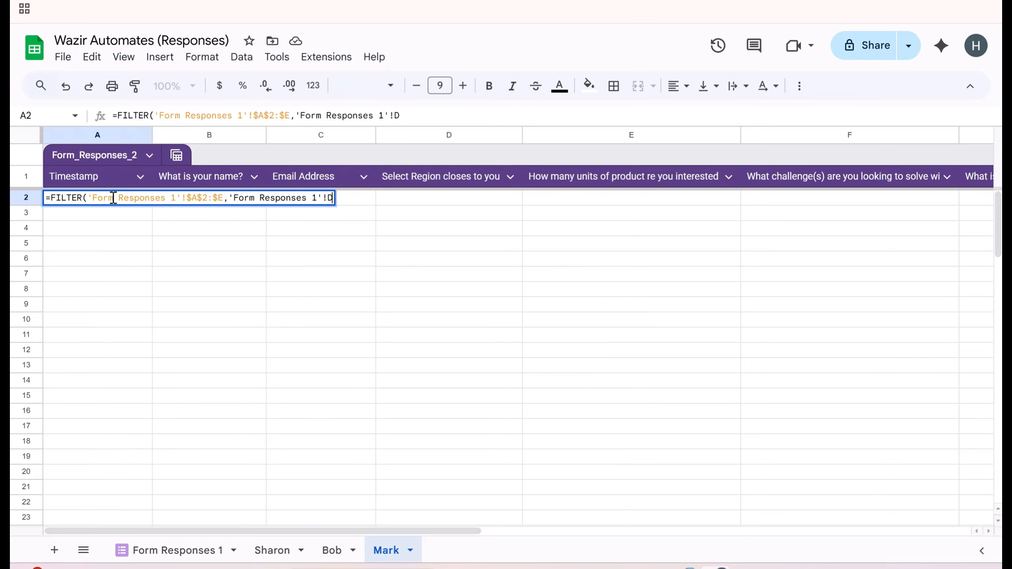
{"action": "type", "text": "2:D"}
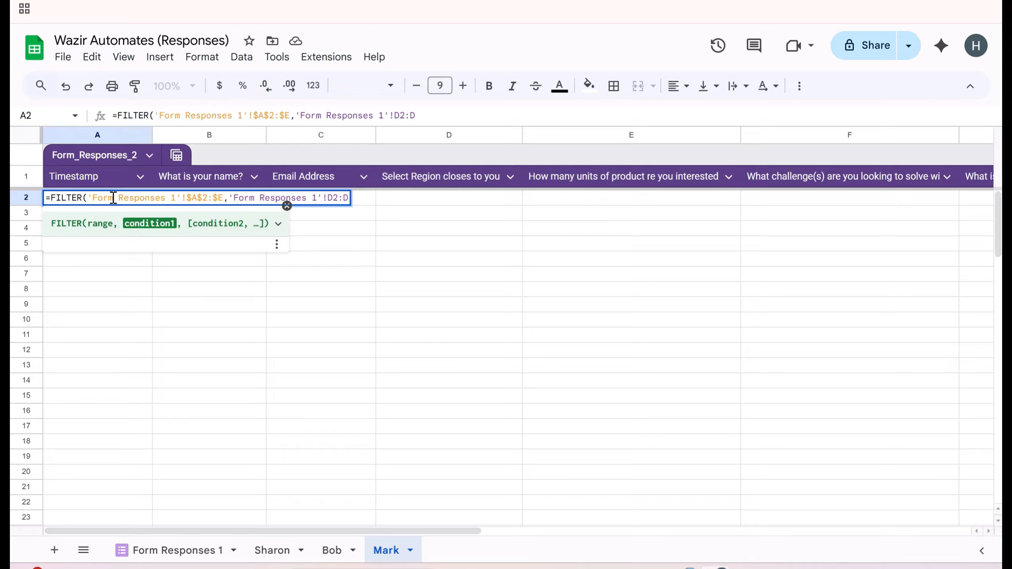
{"action": "type", "text": "=\"Texas\""}
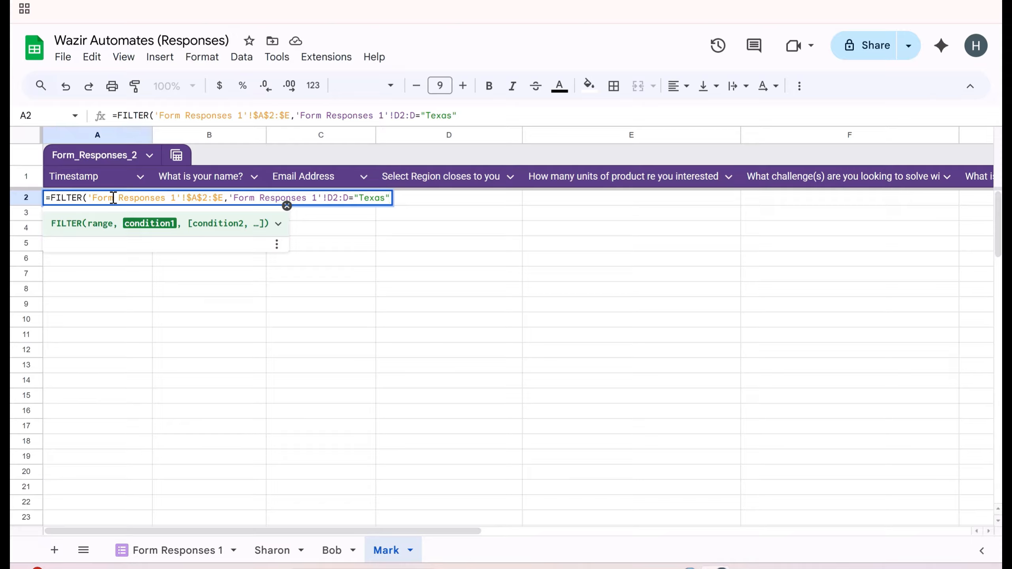
{"action": "type", "text": ")"}
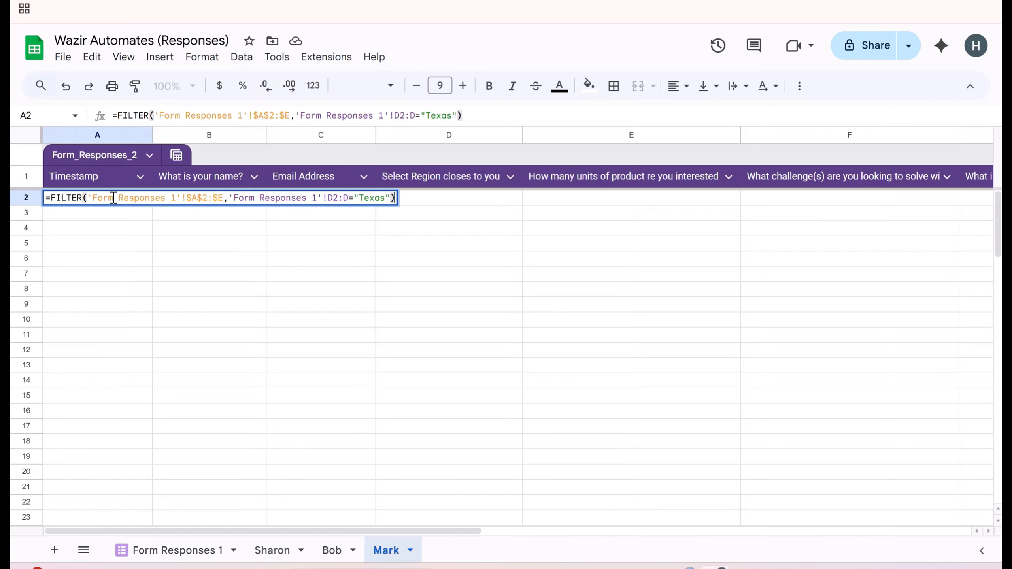
{"action": "key", "text": "Return"}
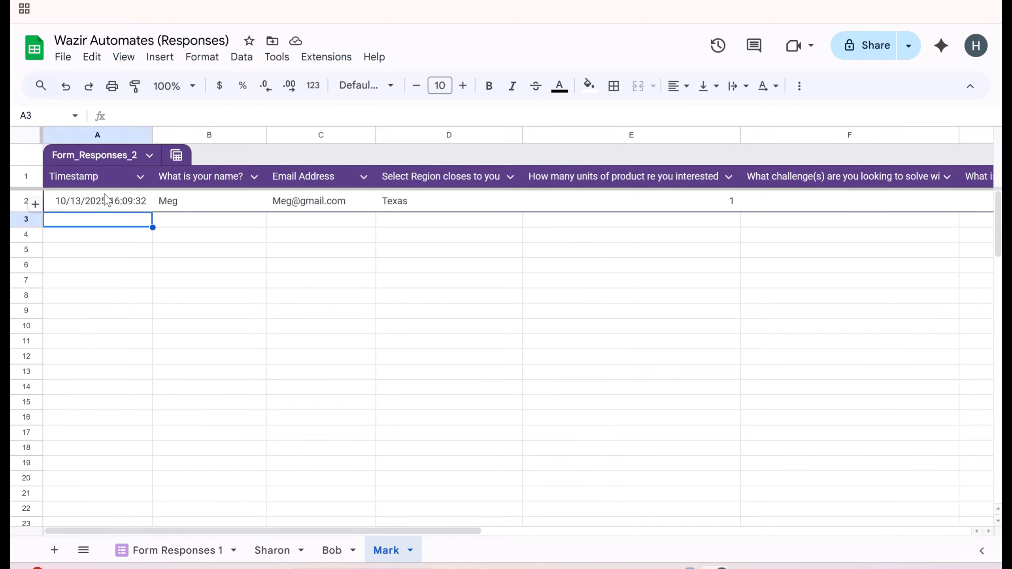
- Compare Mark's A2 filter results with Form Responses 1 to check the Texas row
{"action": "left_click", "coordinate": [114, 205]}
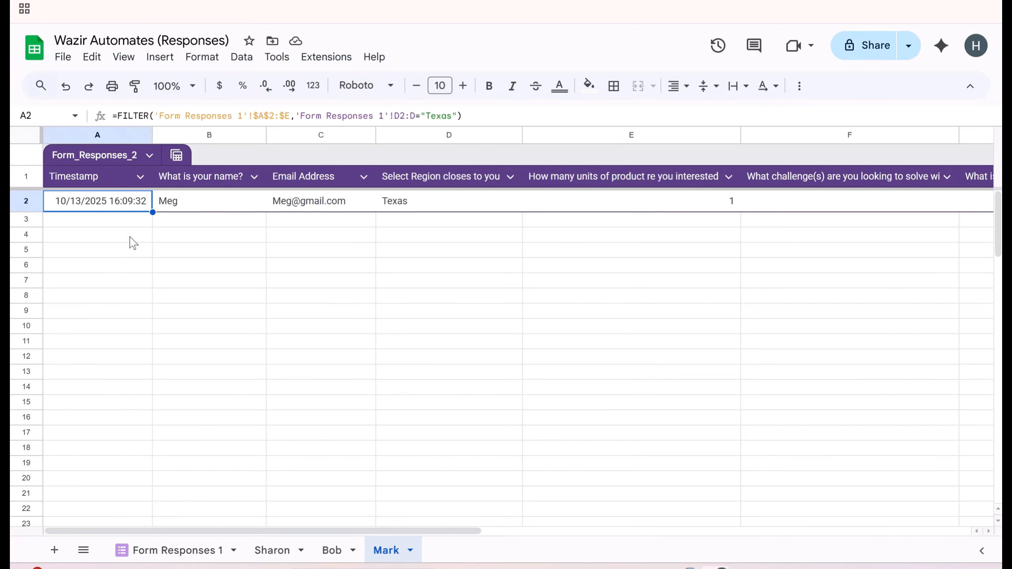
{"action": "left_click", "coordinate": [195, 552]}
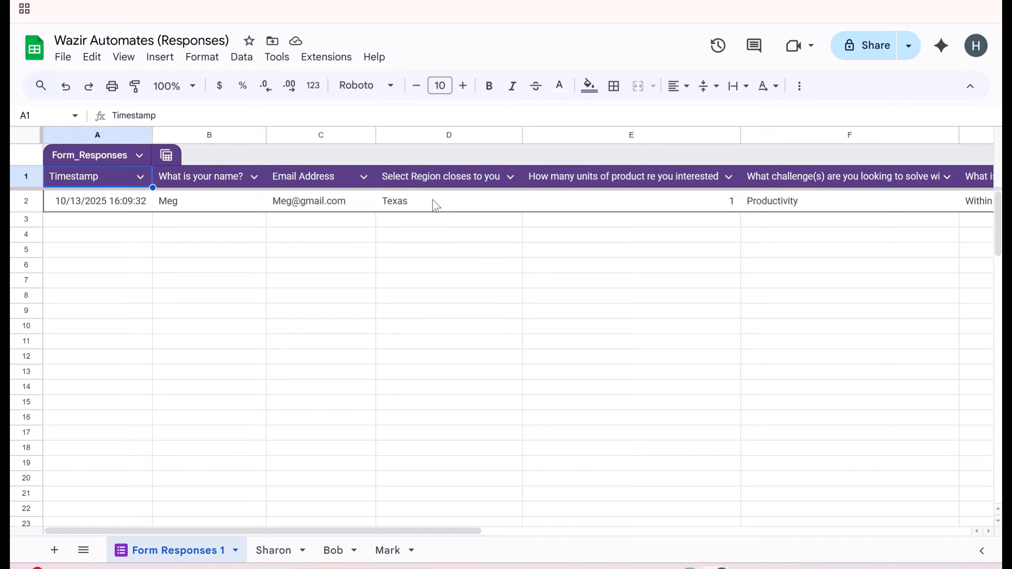
{"action": "left_click", "coordinate": [385, 552]}
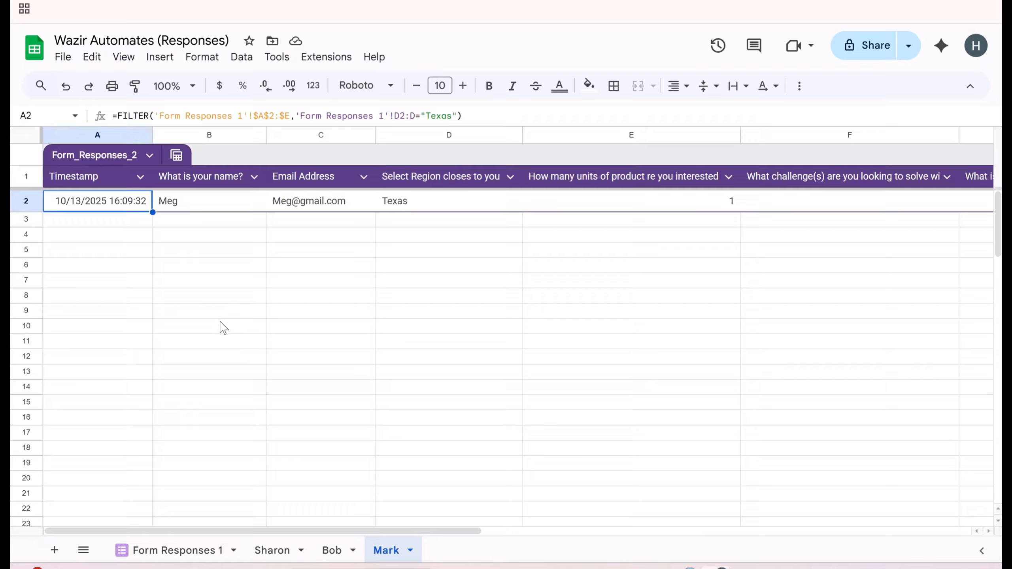
- In Sharon's A2, enter =FILTER('Form Responses 1'!$A$2:$E,$D$2:D="North Carolina")
{"action": "left_click", "coordinate": [273, 551]}
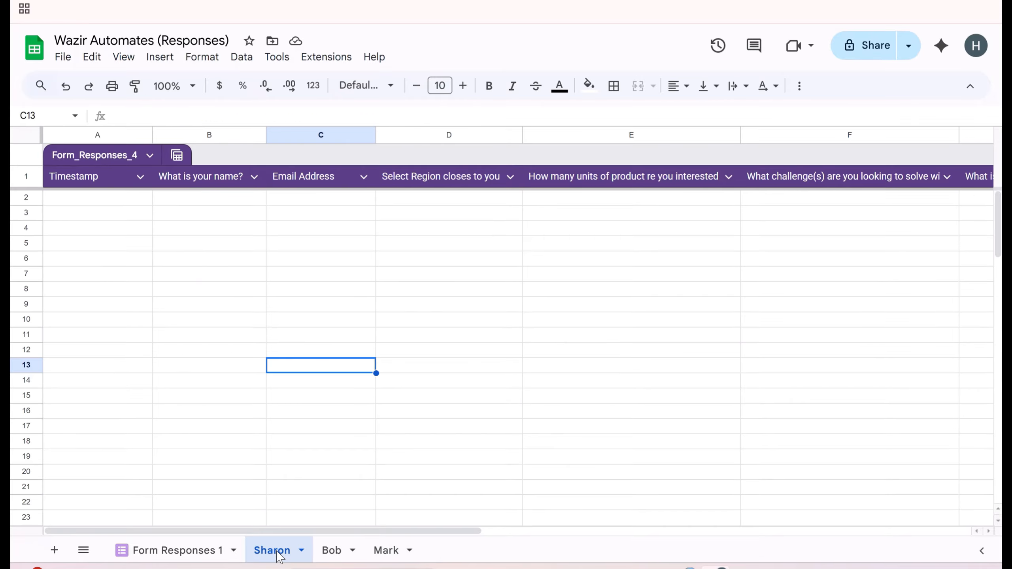
{"action": "left_click", "coordinate": [90, 199]}
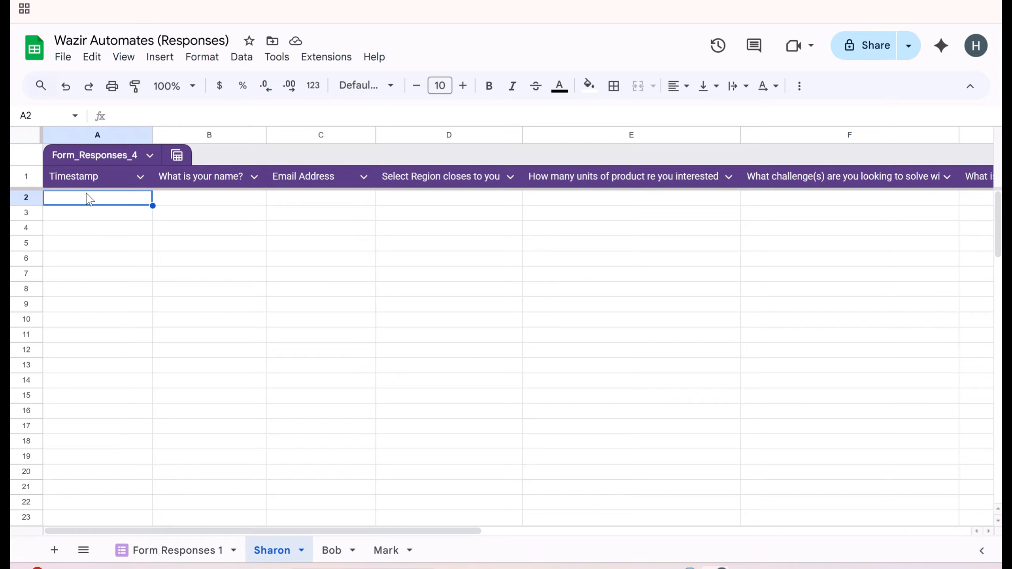
{"action": "type", "text": "="}
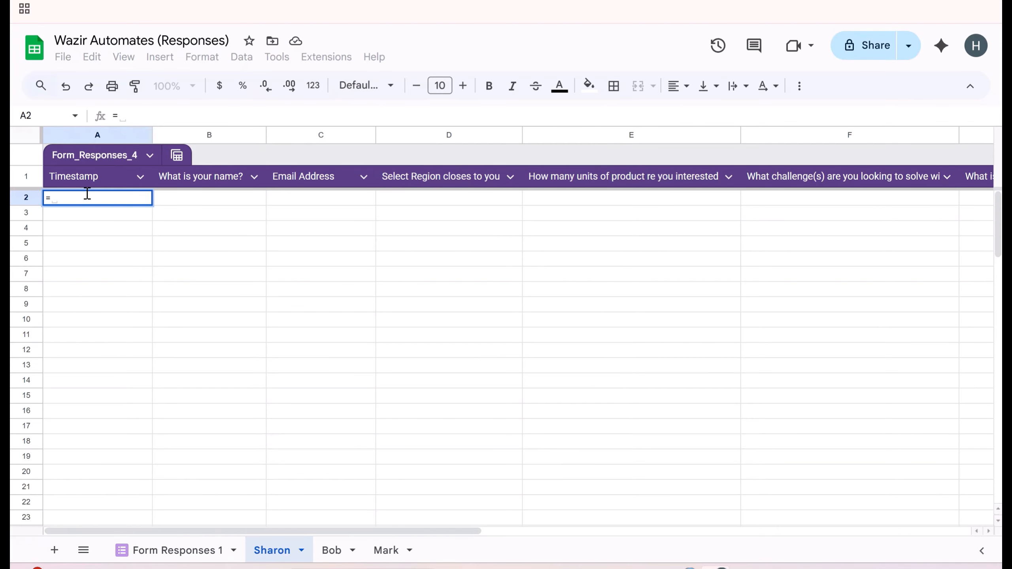
{"action": "type", "text": "Filt"}
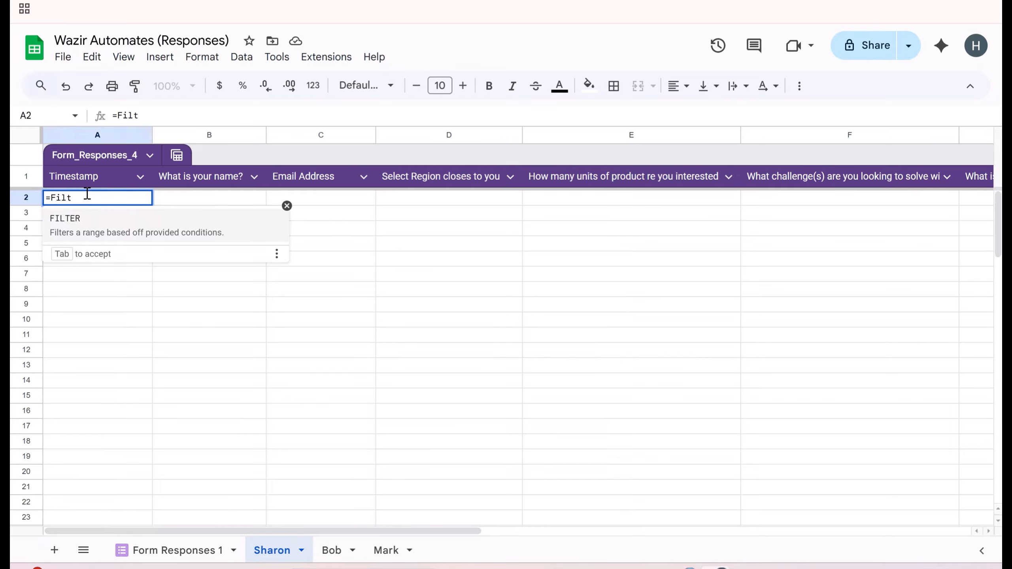
{"action": "left_click", "coordinate": [79, 226]}
{"action": "type", "text": "'"}
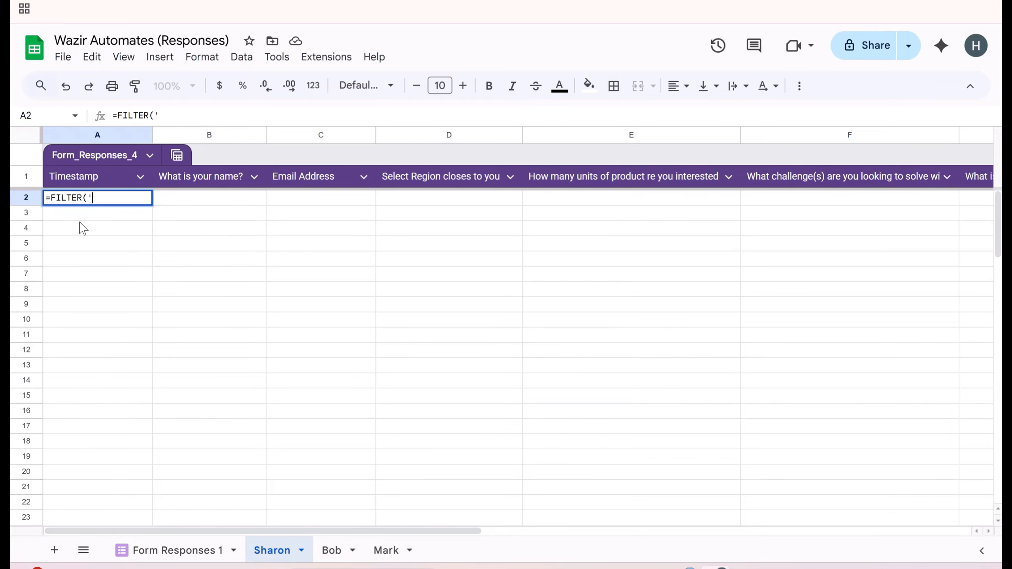
{"action": "type", "text": "Form Responses"}
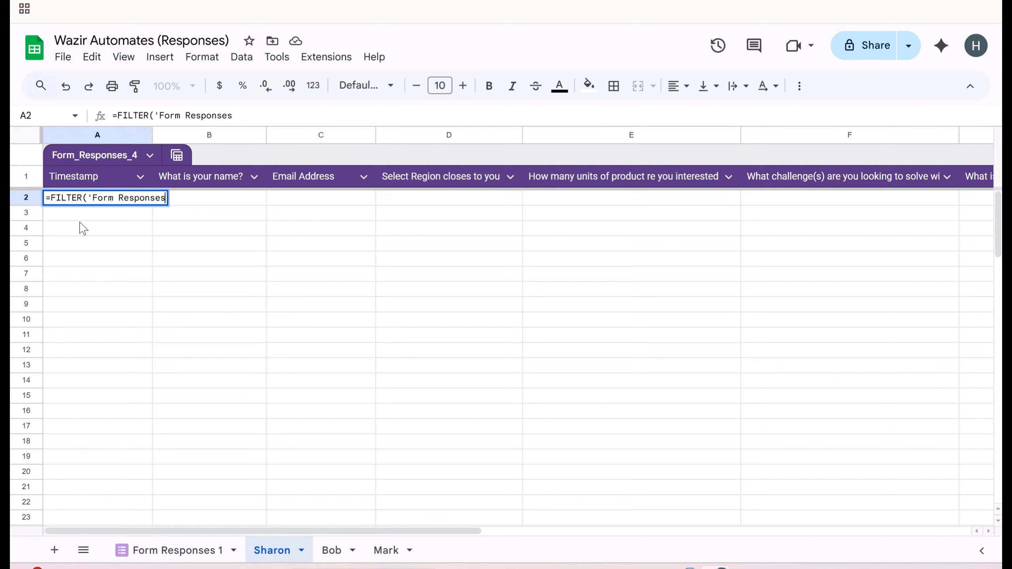
{"action": "type", "text": " 1'!A2"}
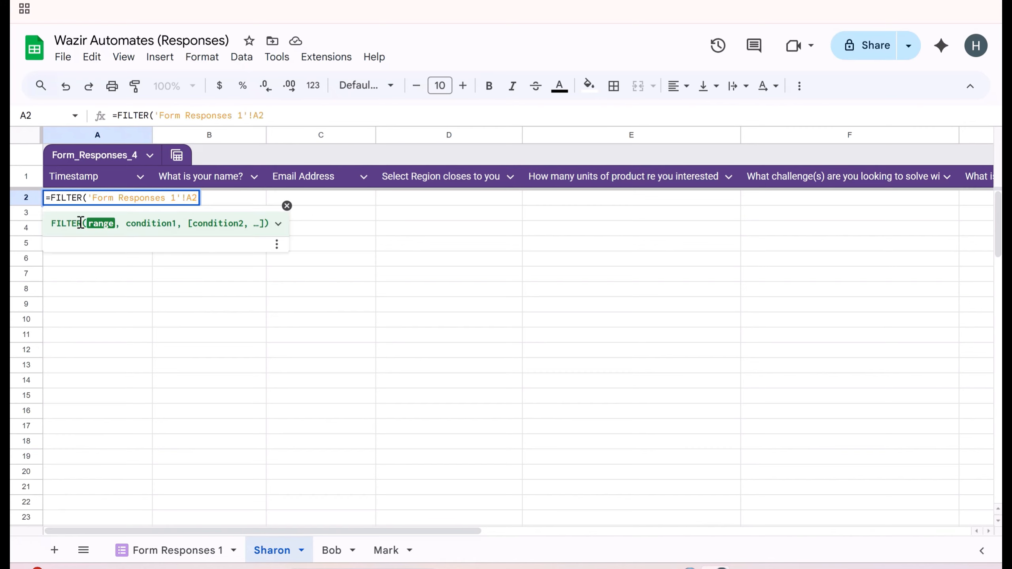
{"action": "key", "text": "BackSpace"}
{"action": "key", "text": "BackSpace"}
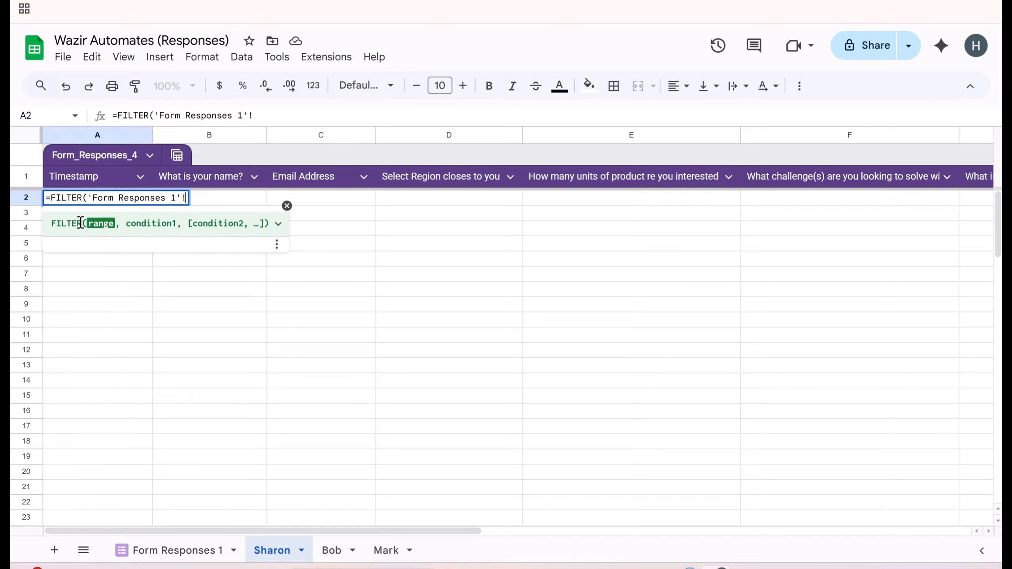
{"action": "type", "text": "$A$"}
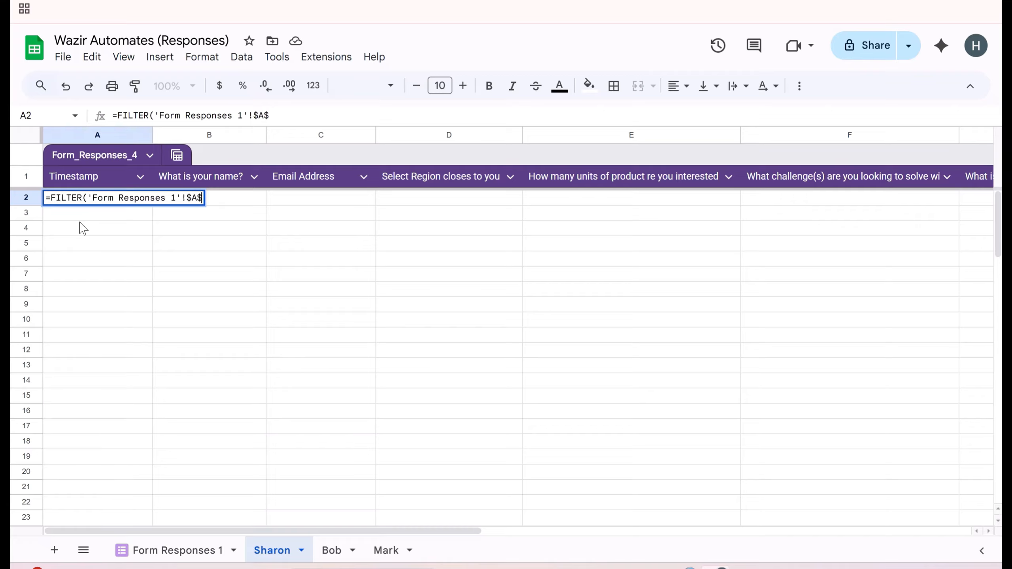
{"action": "type", "text": "2:$E"}
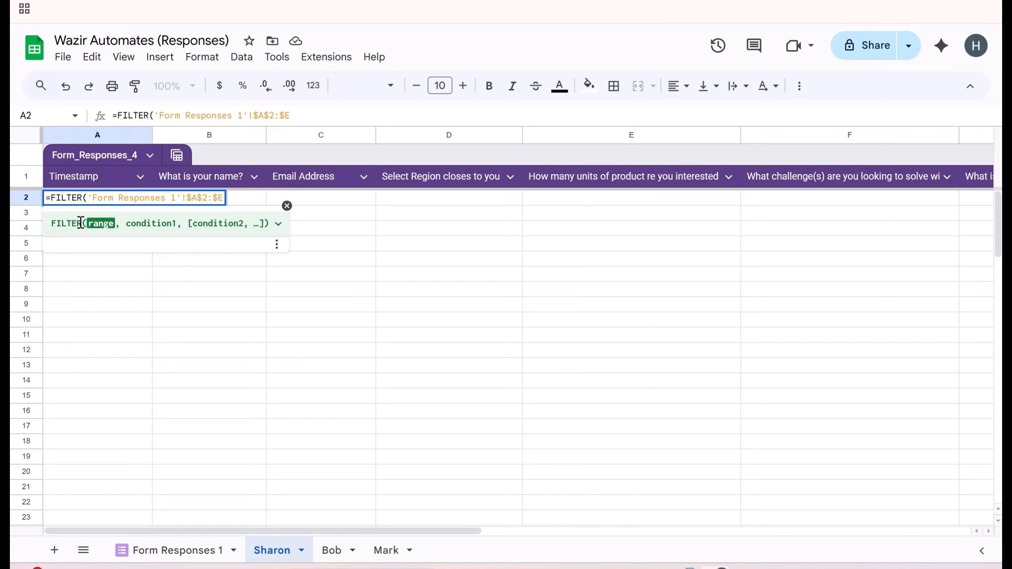
{"action": "type", "text": ", "}
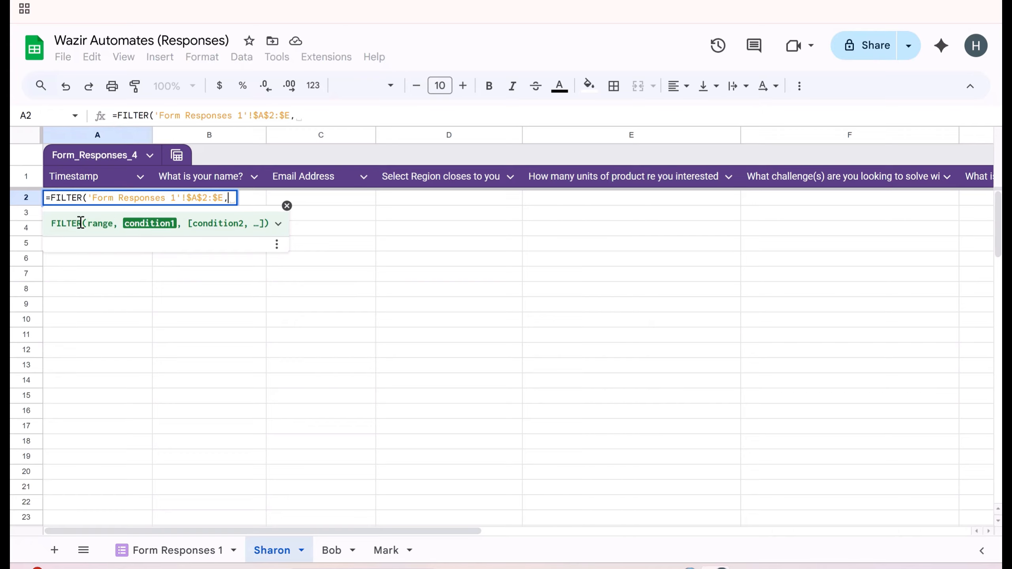
{"action": "type", "text": "$D"}
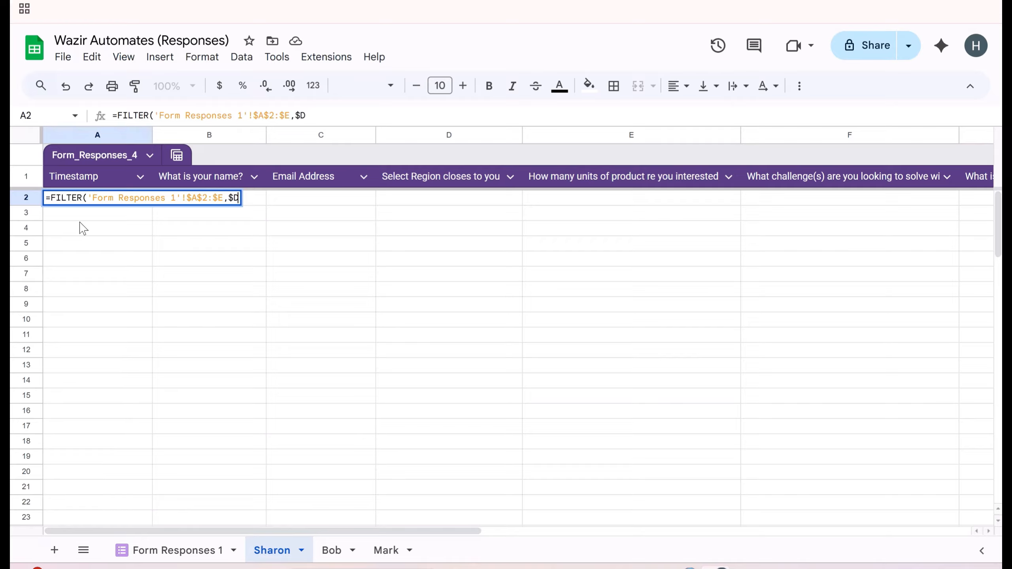
{"action": "type", "text": "$2:D=\""}
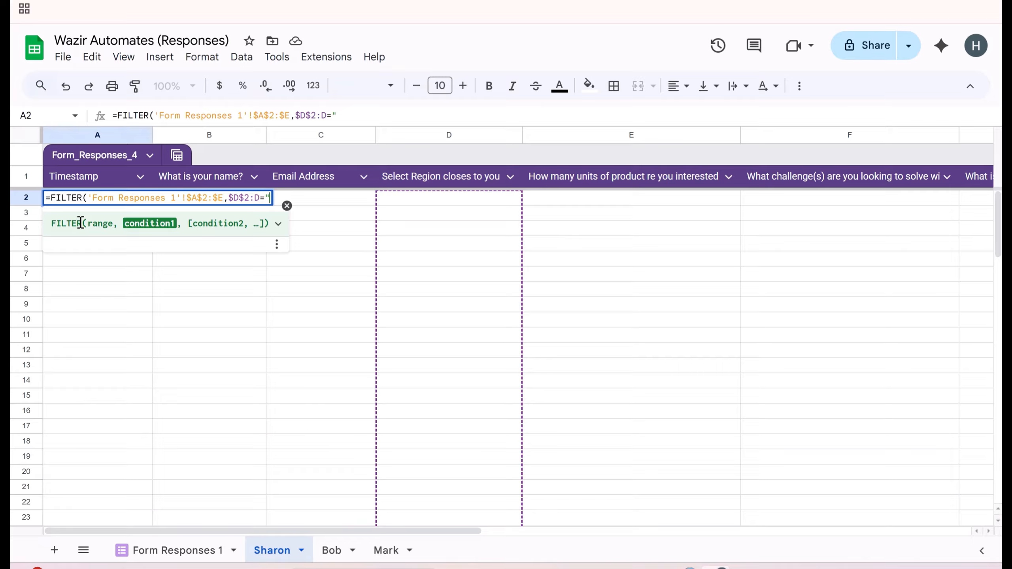
{"action": "type", "text": "North Carolin"}
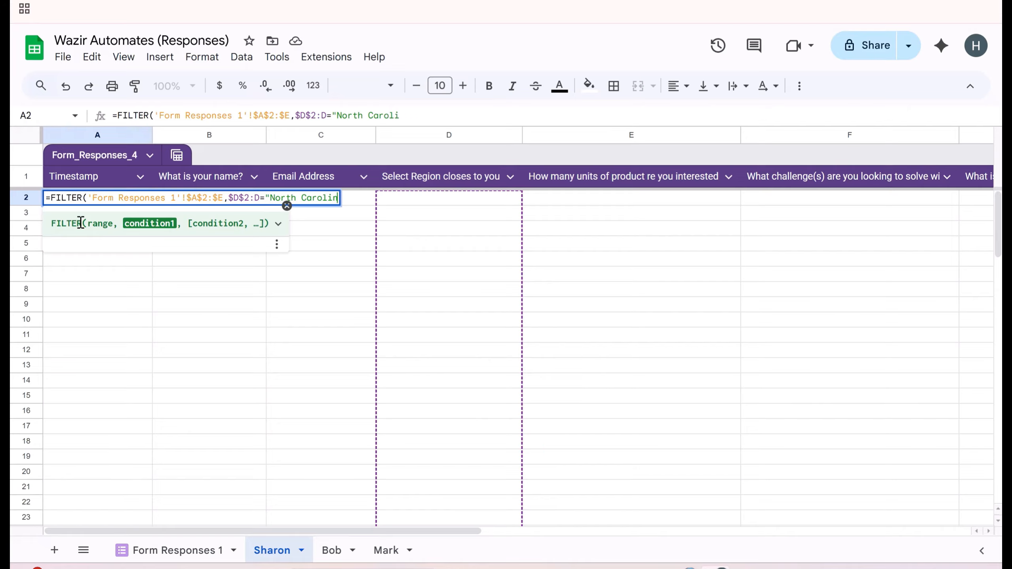
{"action": "type", "text": "a\")"}
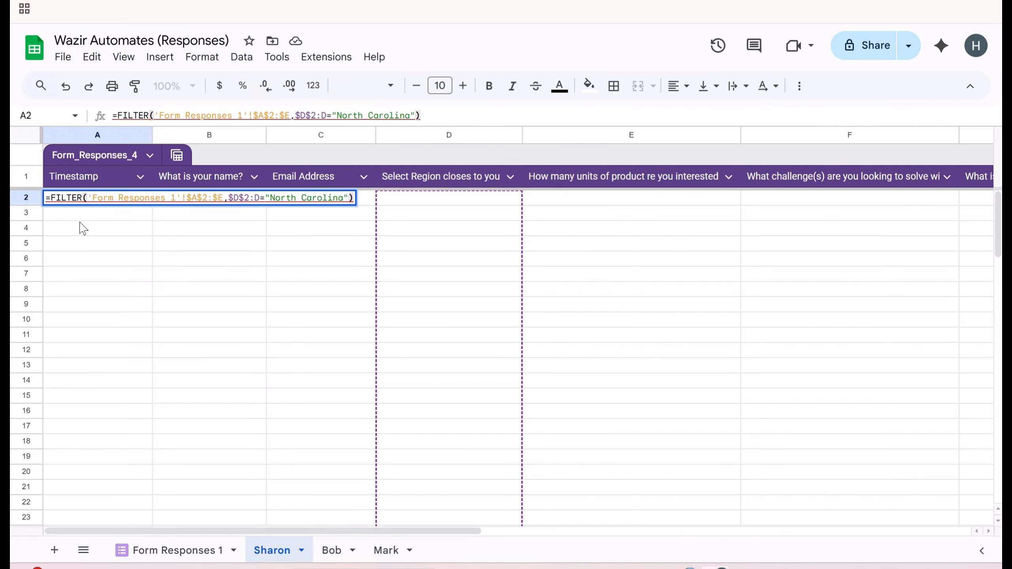
{"action": "key", "text": "Return"}
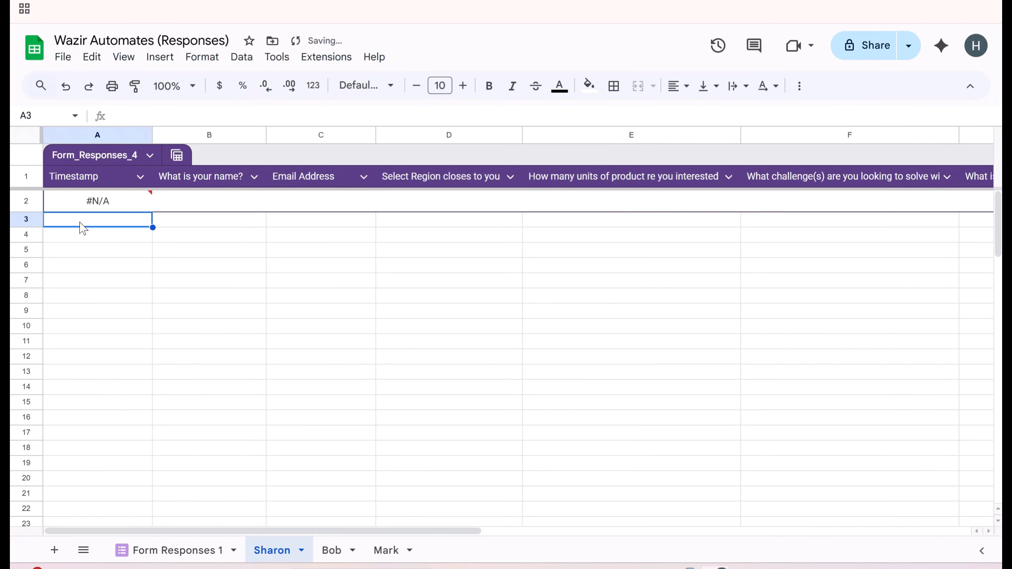
{"action": "mouse_move", "coordinate": [108, 204]}
- In Bob's A2, enter =FILTER('Form Responses 1'!$A2:$E,$D$2:$D="Florida")
{"action": "left_click", "coordinate": [341, 555]}
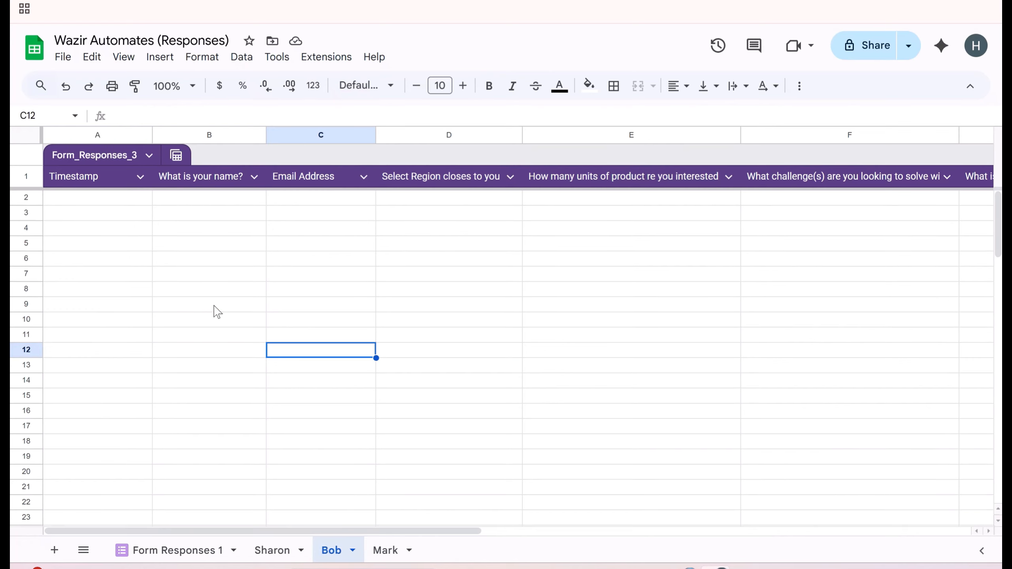
{"action": "left_click", "coordinate": [98, 198]}
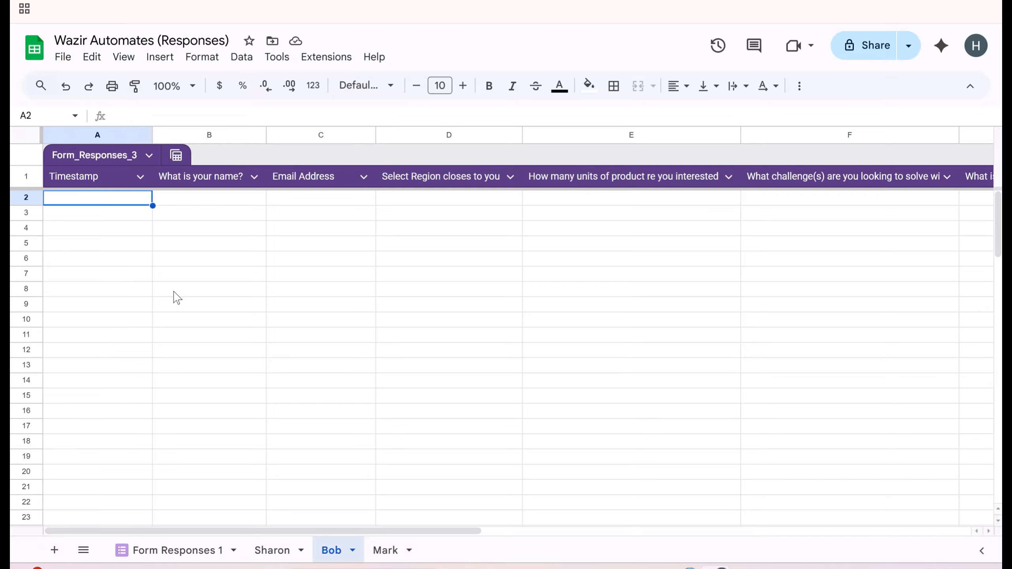
{"action": "type", "text": "=Fil"}
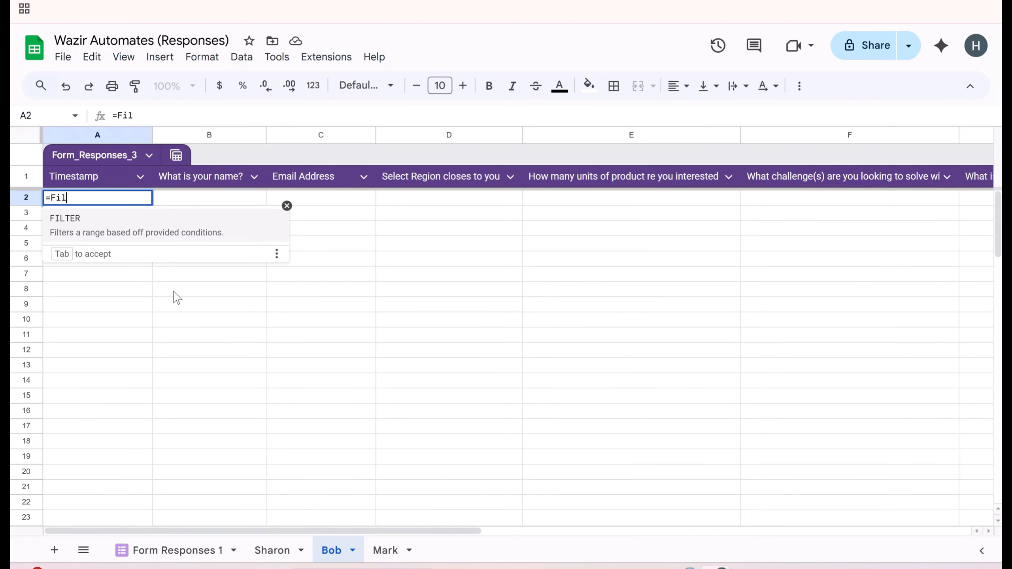
{"action": "left_click", "coordinate": [95, 228]}
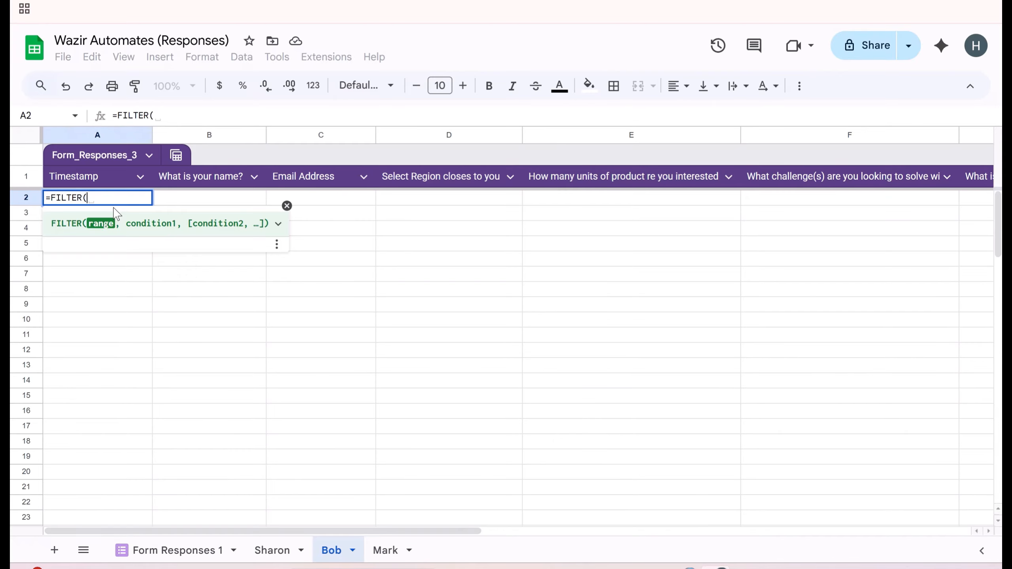
{"action": "type", "text": "'Form Res"}
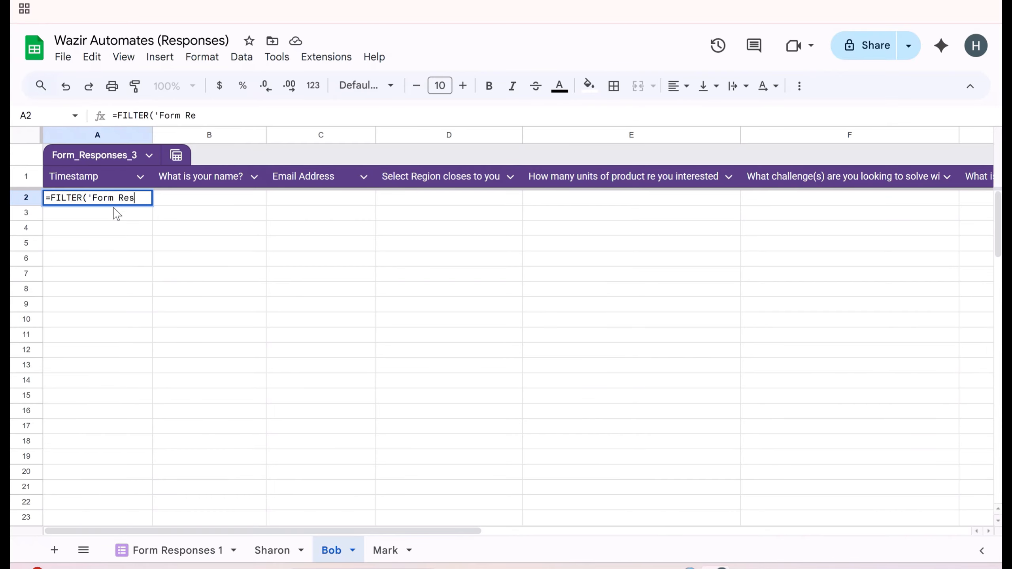
{"action": "type", "text": "ponses "}
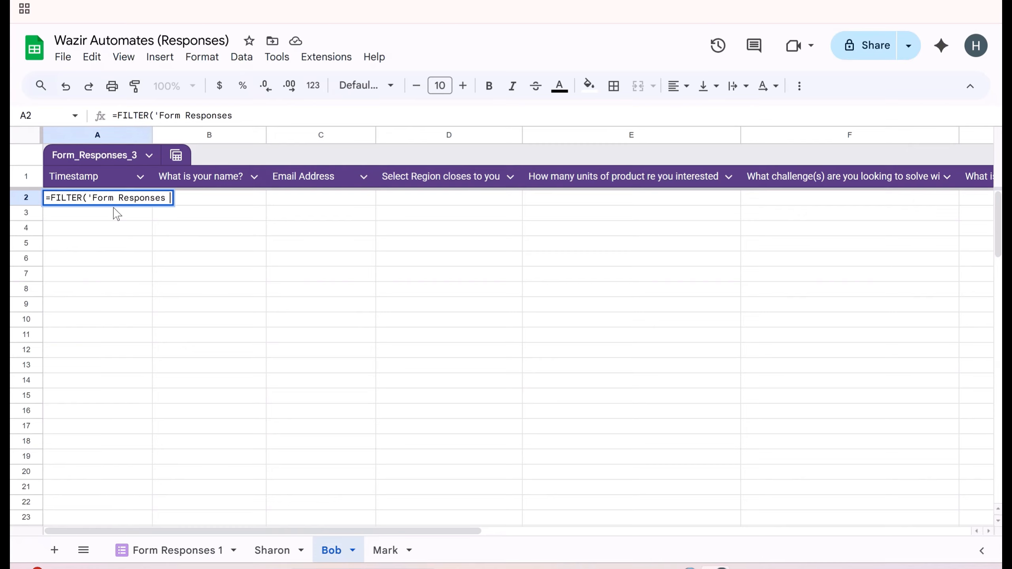
{"action": "type", "text": "1'!"}
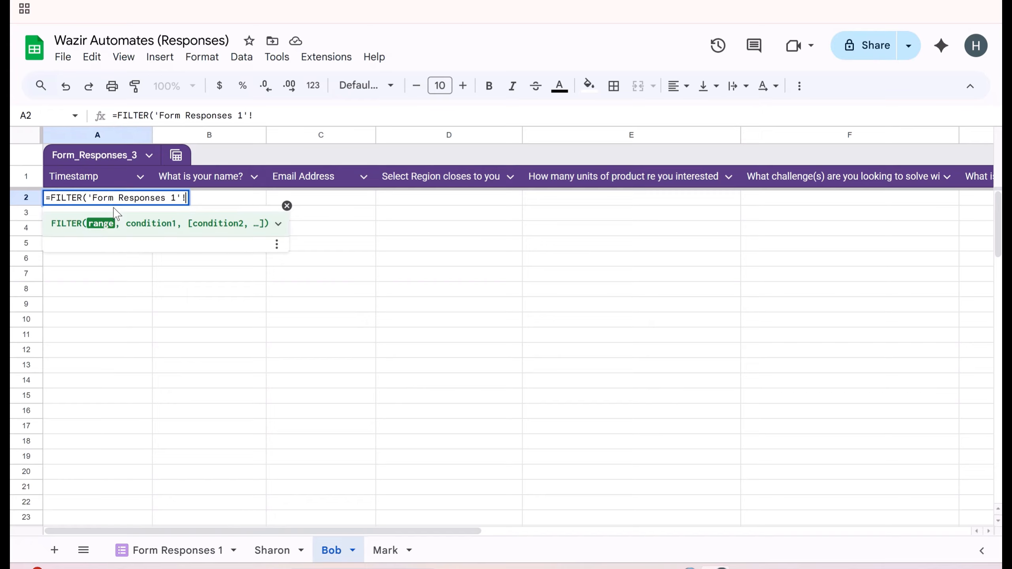
{"action": "type", "text": "$"}
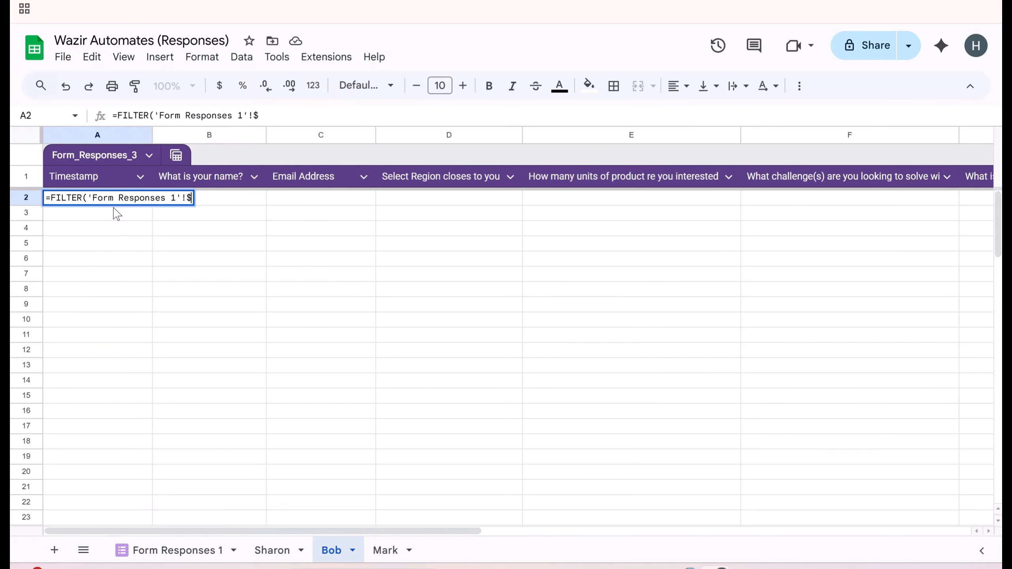
{"action": "type", "text": "A2:A"}
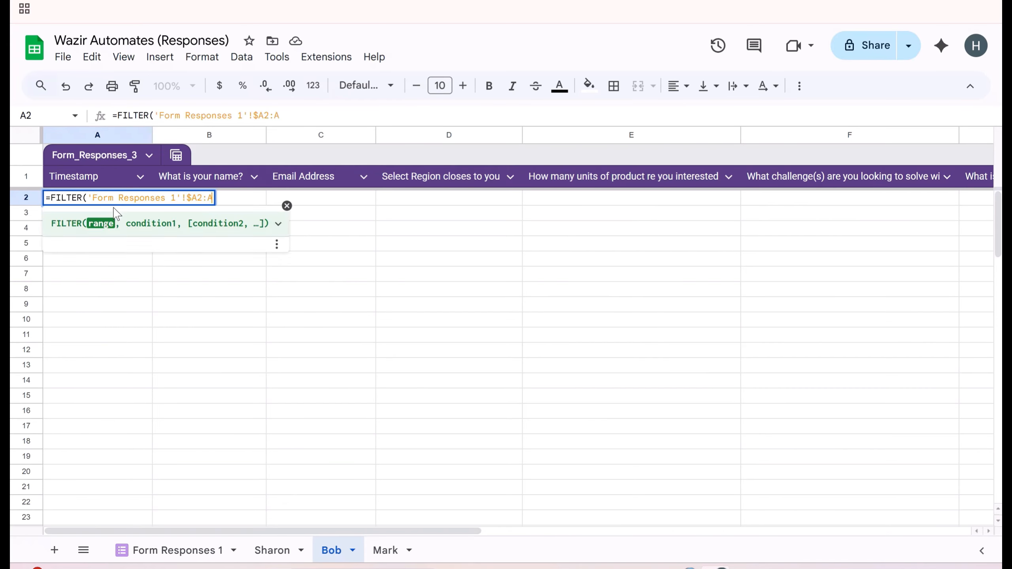
{"action": "key", "text": "BackSpace"}
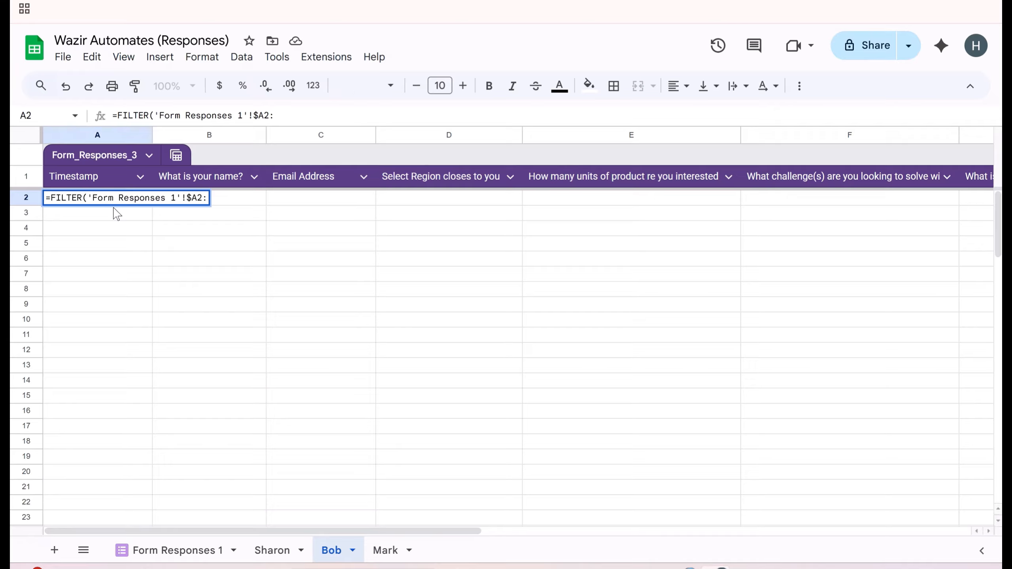
{"action": "type", "text": "E"}
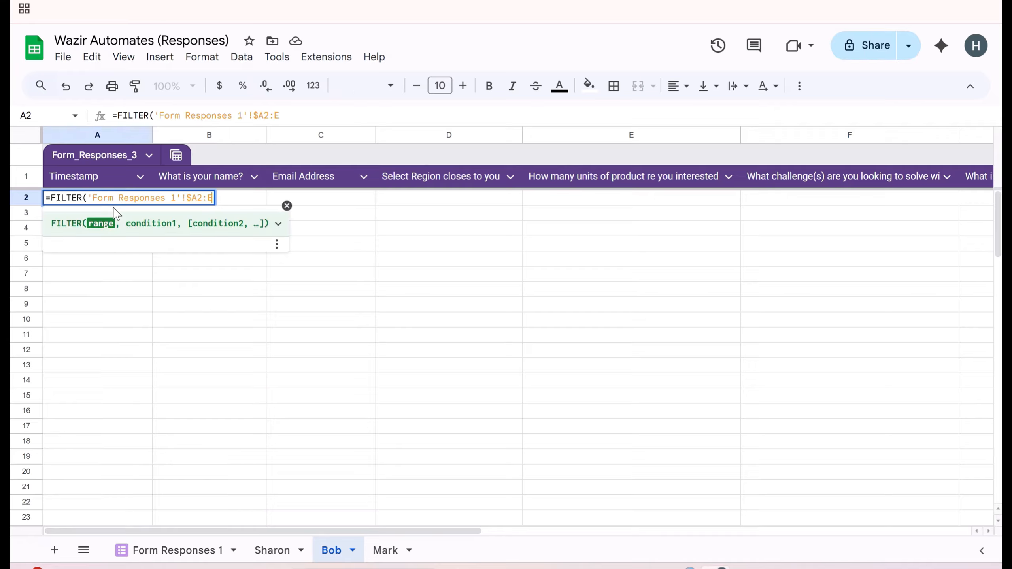
{"action": "key", "text": "BackSpace"}
{"action": "type", "text": "$E, "}
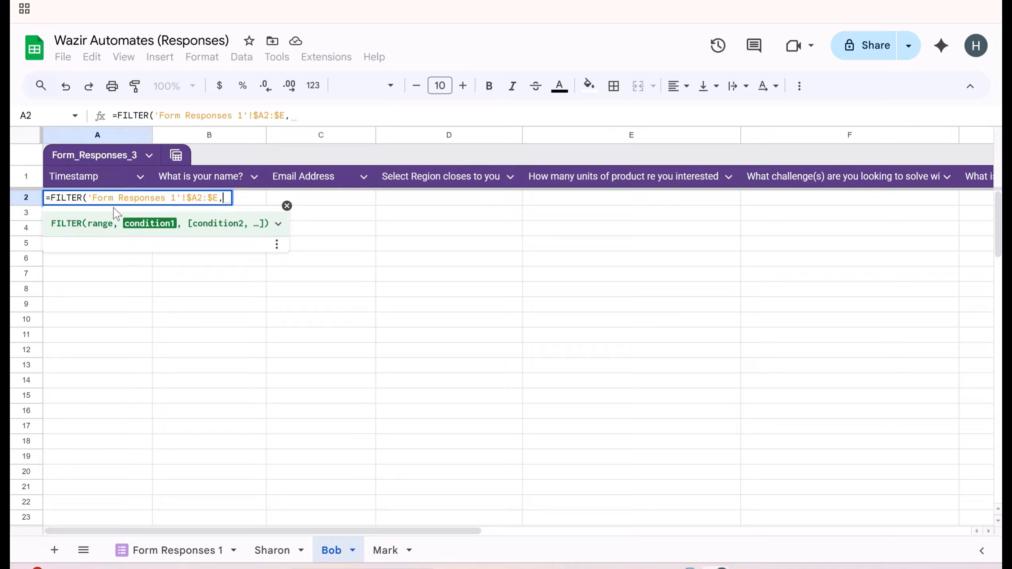
{"action": "type", "text": "$D"}
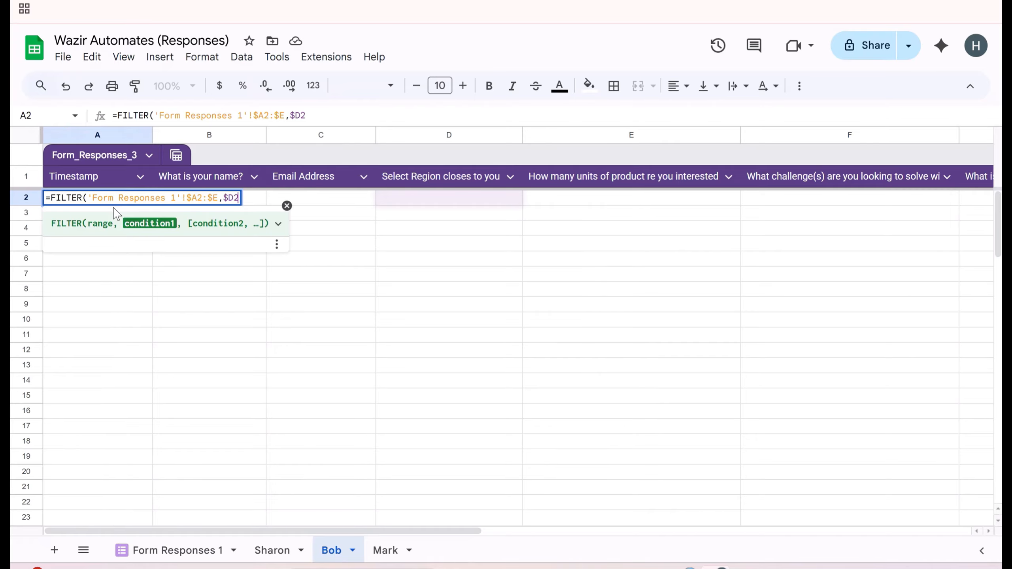
{"action": "type", "text": "$2"}
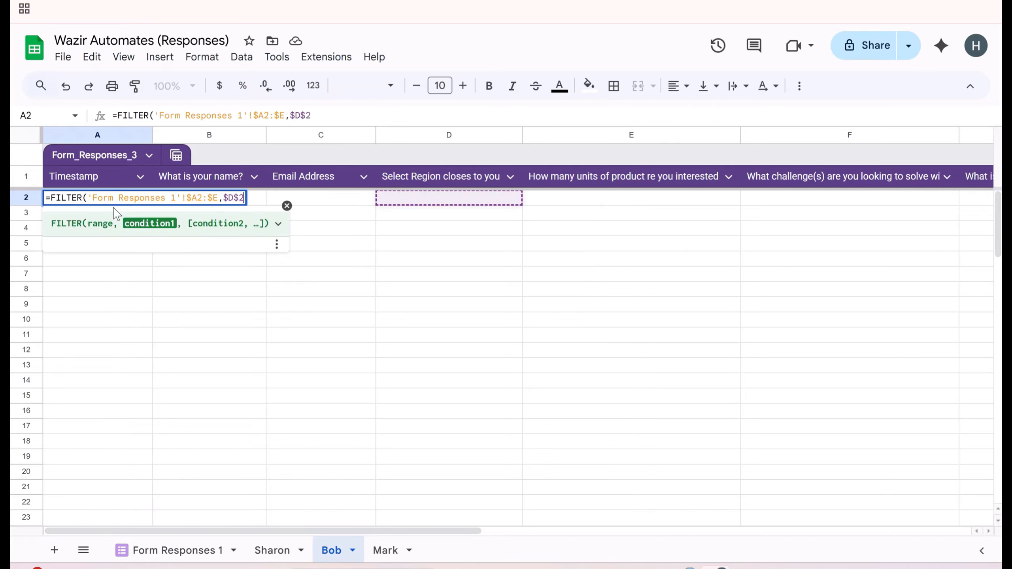
{"action": "type", "text": ":$"}
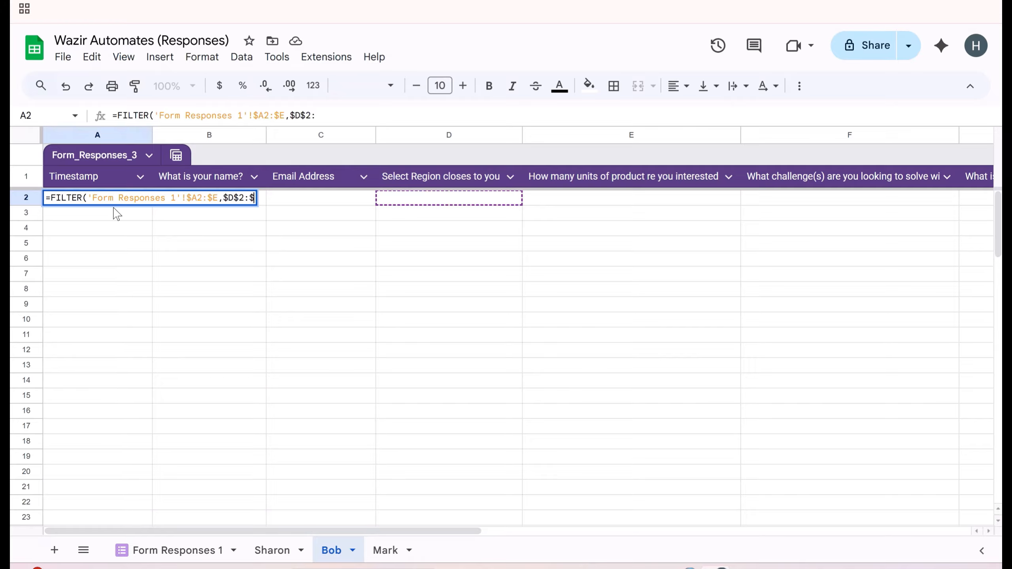
{"action": "type", "text": "D=\""}
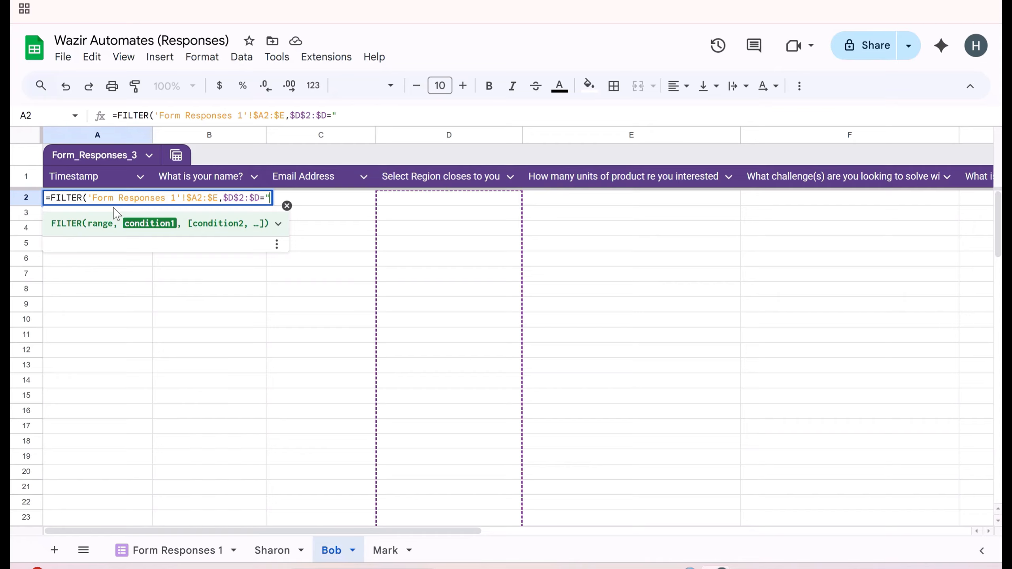
{"action": "type", "text": "Florida"}
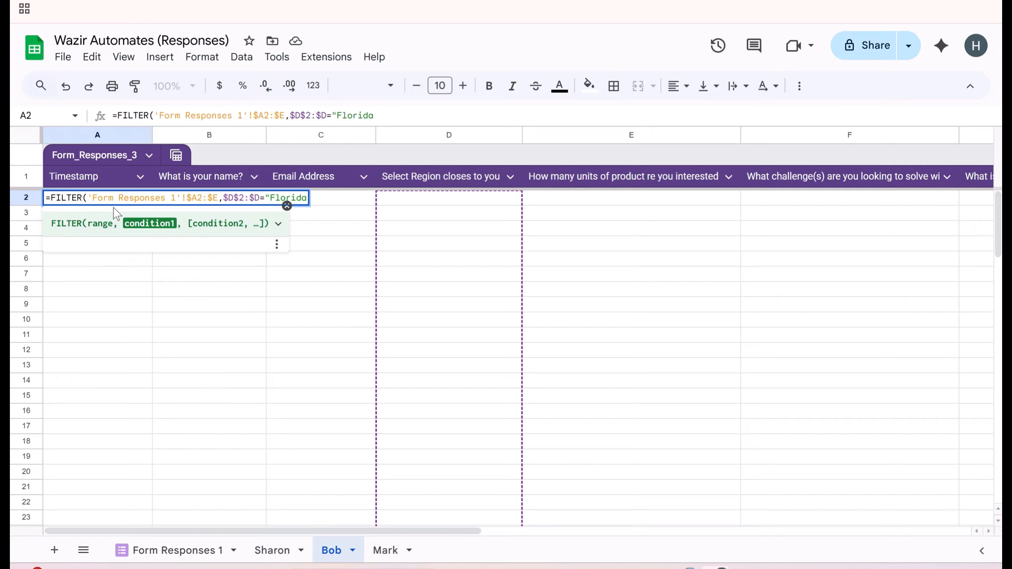
{"action": "type", "text": "\")"}
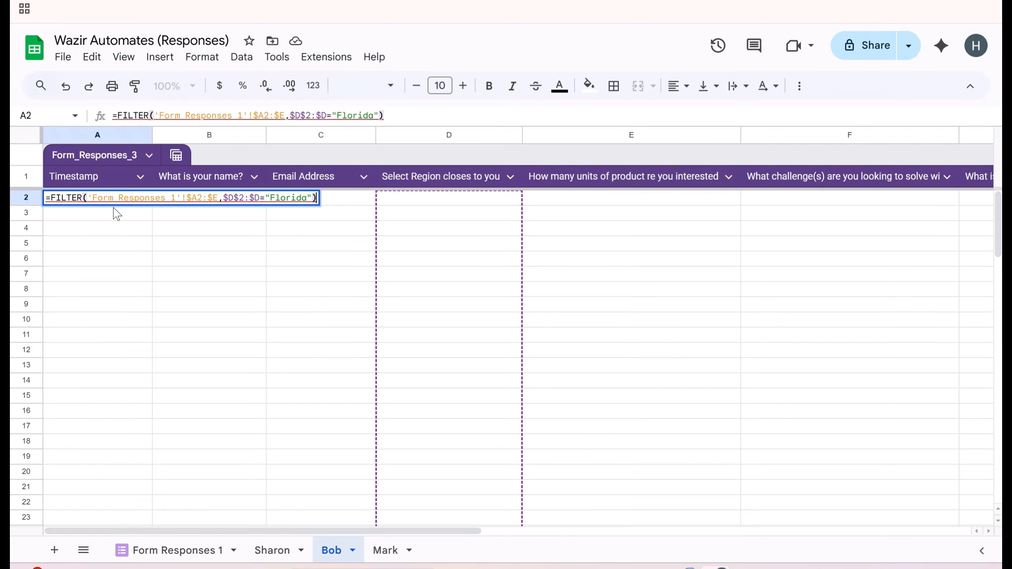
{"action": "key", "text": "Return"}
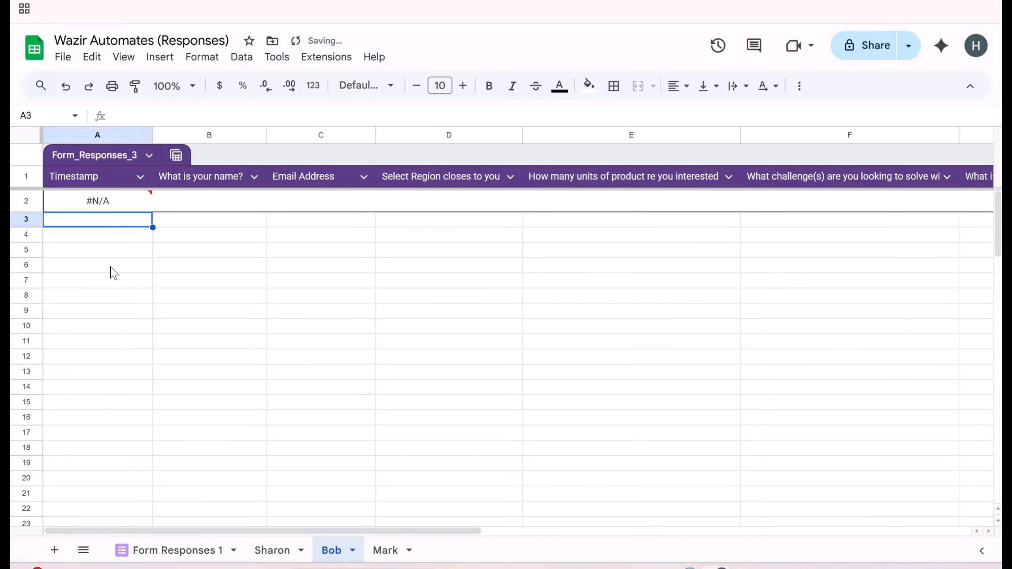
{"action": "mouse_move", "coordinate": [113, 205]}
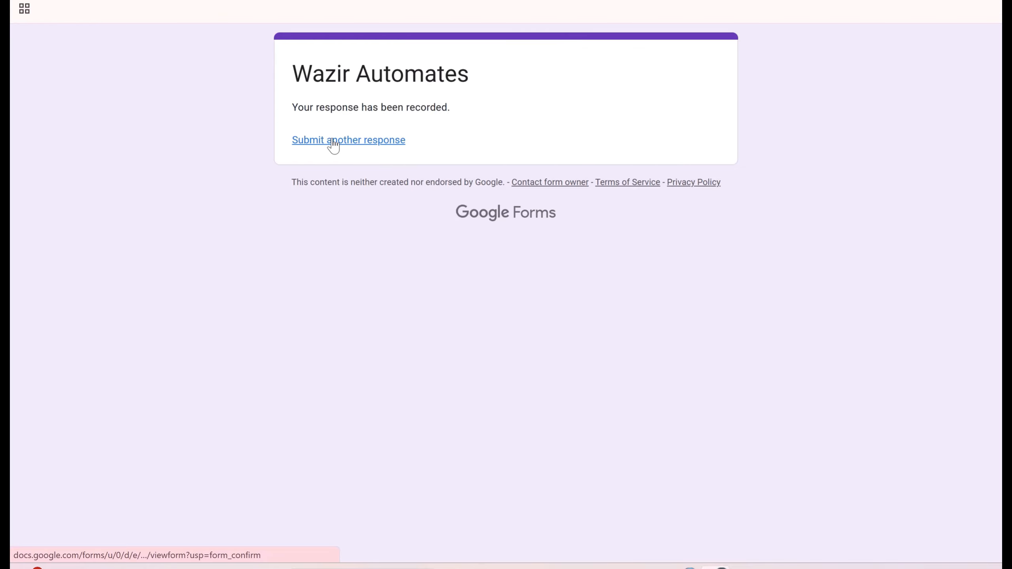
- Start a new form response with the respondent's name and e-mail, choosing Florida and 10 units
{"action": "left_click", "coordinate": [334, 142]}
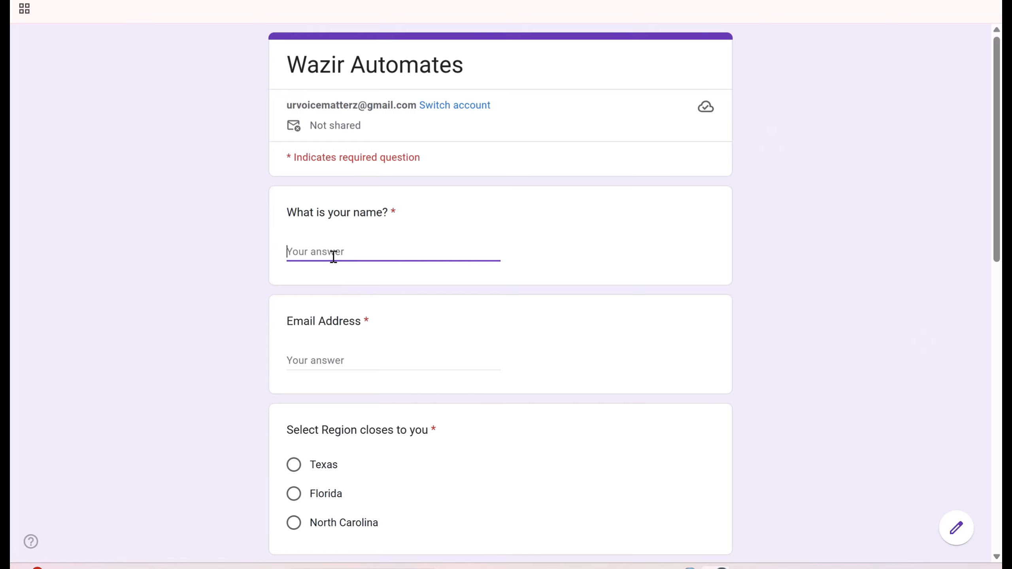
{"action": "type", "text": "Ryan"}
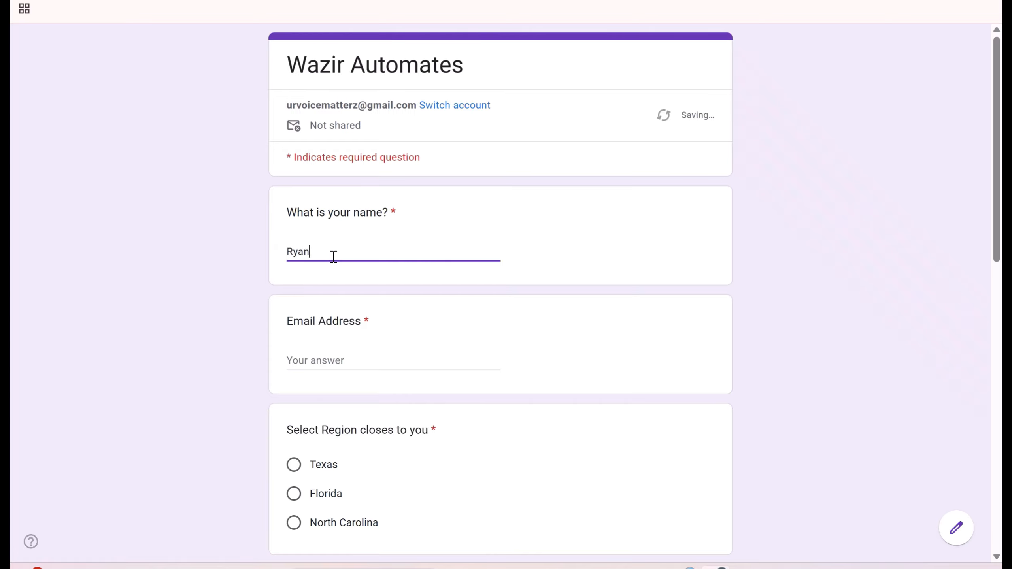
{"action": "left_click", "coordinate": [340, 356]}
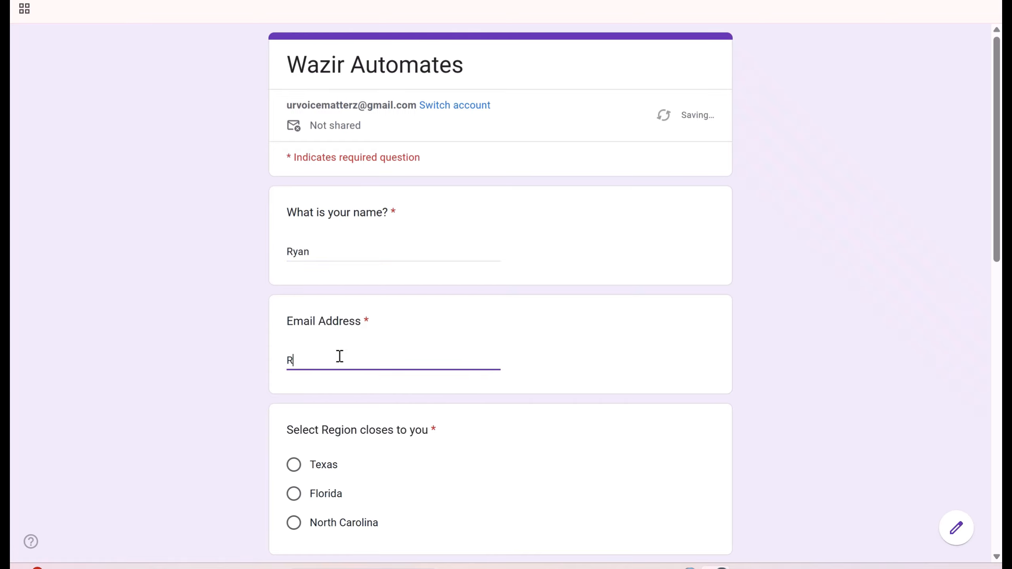
{"action": "scroll", "coordinate": [356, 422], "scroll_direction": "down", "scroll_amount": 2}
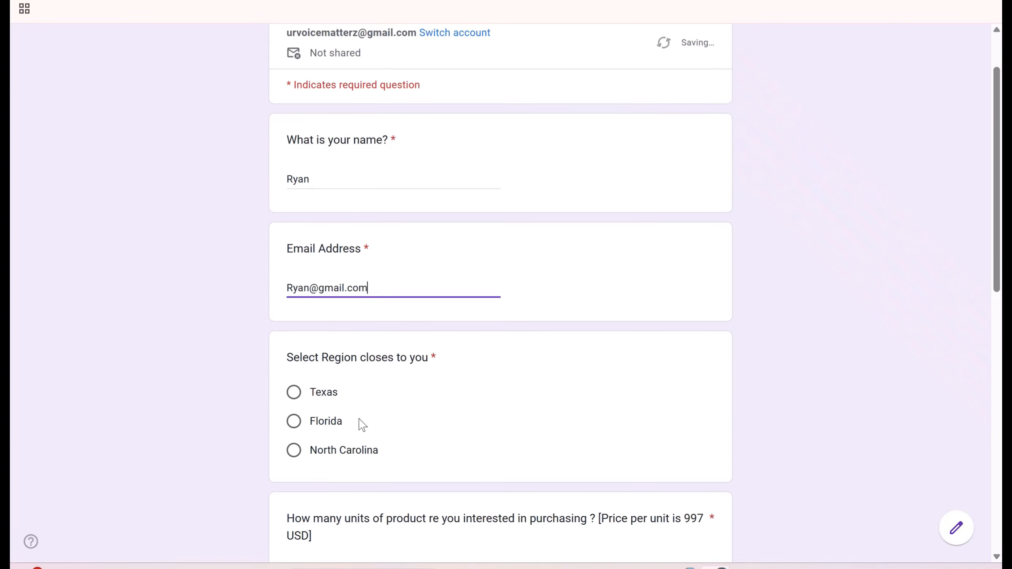
{"action": "left_click", "coordinate": [295, 422]}
{"action": "scroll", "coordinate": [440, 418], "scroll_direction": "down", "scroll_amount": 4}
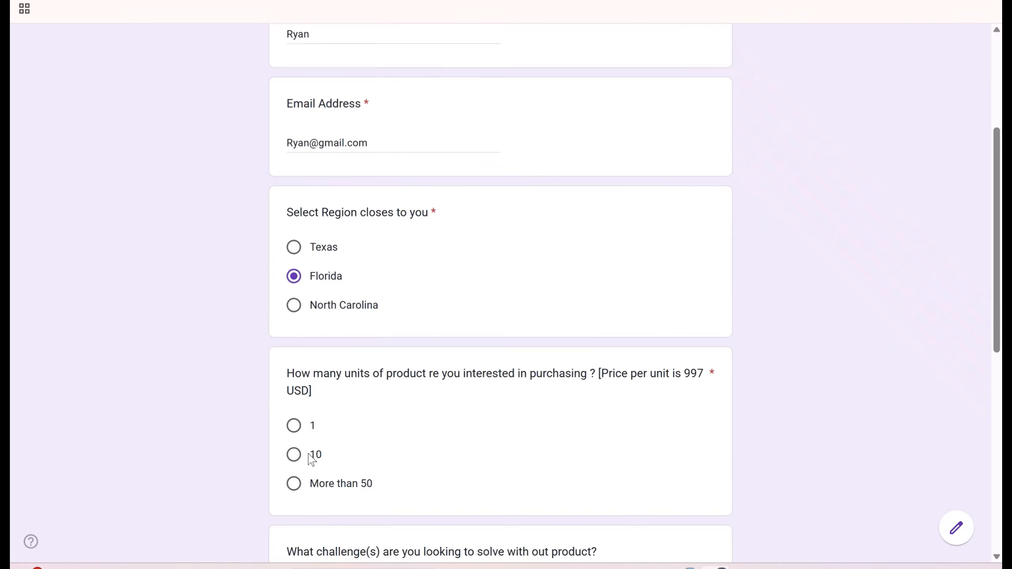
{"action": "left_click", "coordinate": [294, 454]}
- Answer challenge 'less leads', timeline Within 3 - 6 Months, other solutions 'n', and submit
{"action": "scroll", "coordinate": [422, 406], "scroll_direction": "down", "scroll_amount": 4}
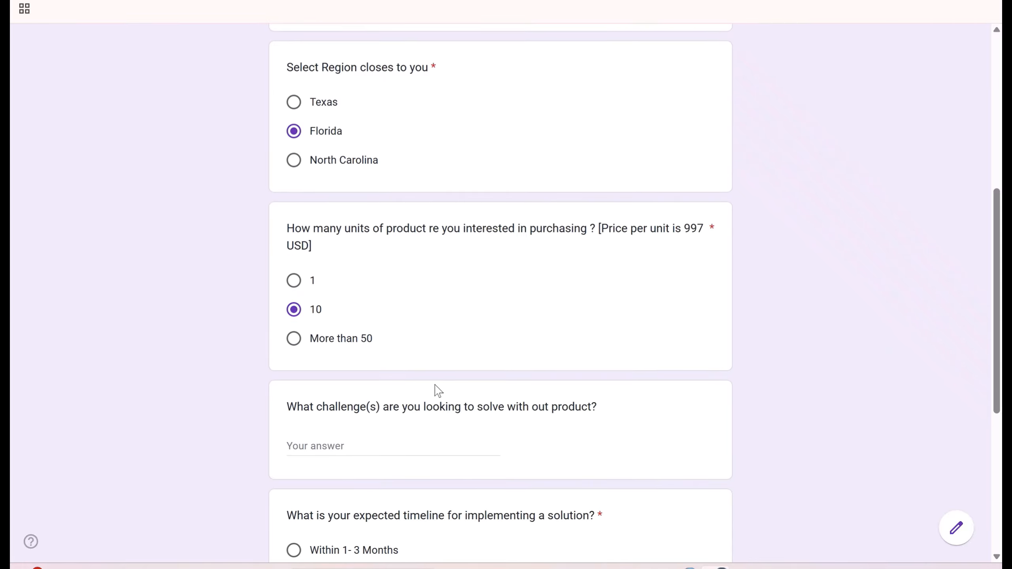
{"action": "left_click", "coordinate": [331, 443]}
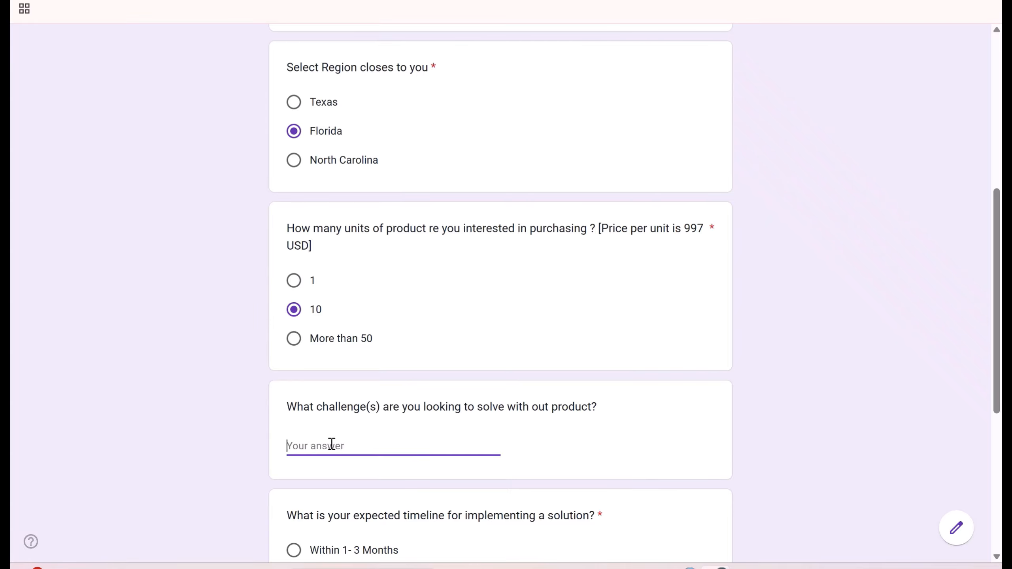
{"action": "type", "text": "less leads"}
{"action": "scroll", "coordinate": [410, 429], "scroll_direction": "down", "scroll_amount": 2}
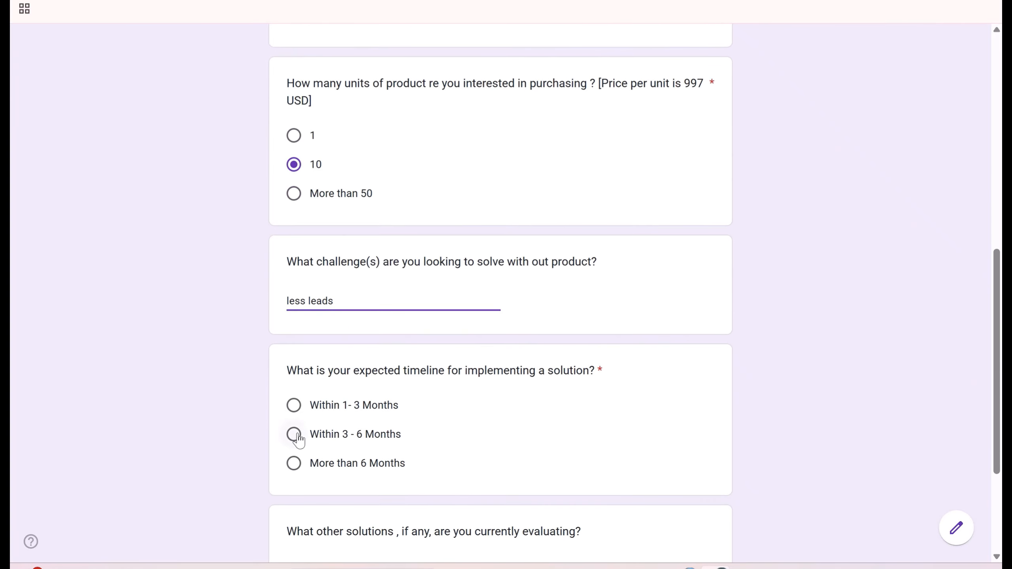
{"action": "left_click", "coordinate": [294, 432]}
{"action": "scroll", "coordinate": [484, 394], "scroll_direction": "down", "scroll_amount": 4}
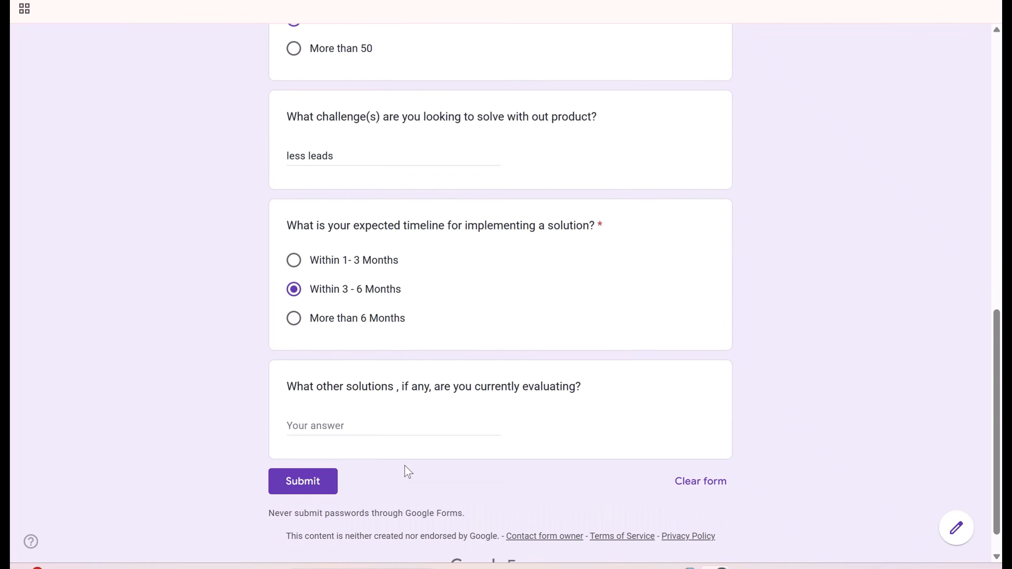
{"action": "left_click", "coordinate": [300, 428]}
{"action": "type", "text": "na"}
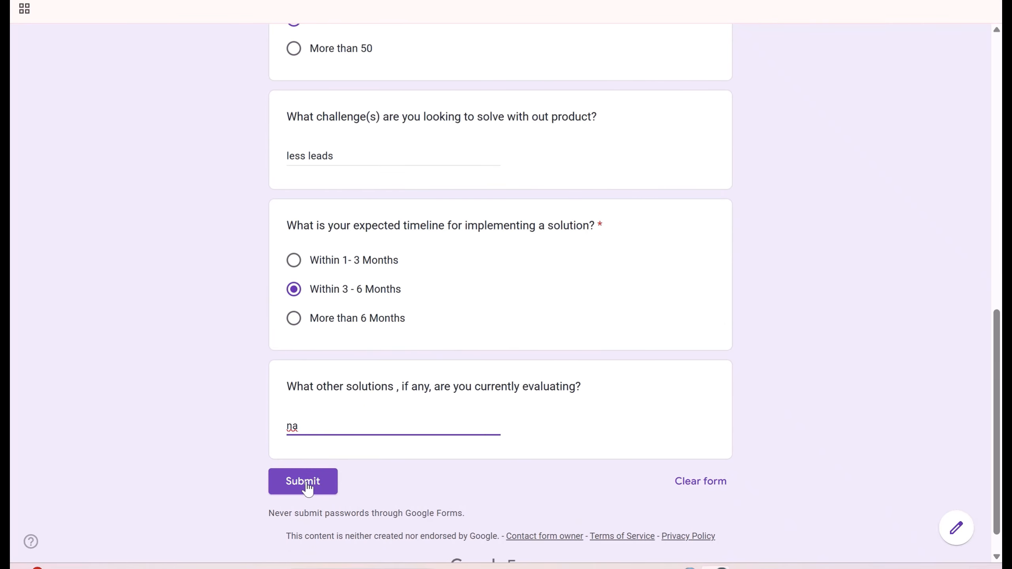
{"action": "scroll", "coordinate": [368, 449], "scroll_direction": "up", "scroll_amount": 6}
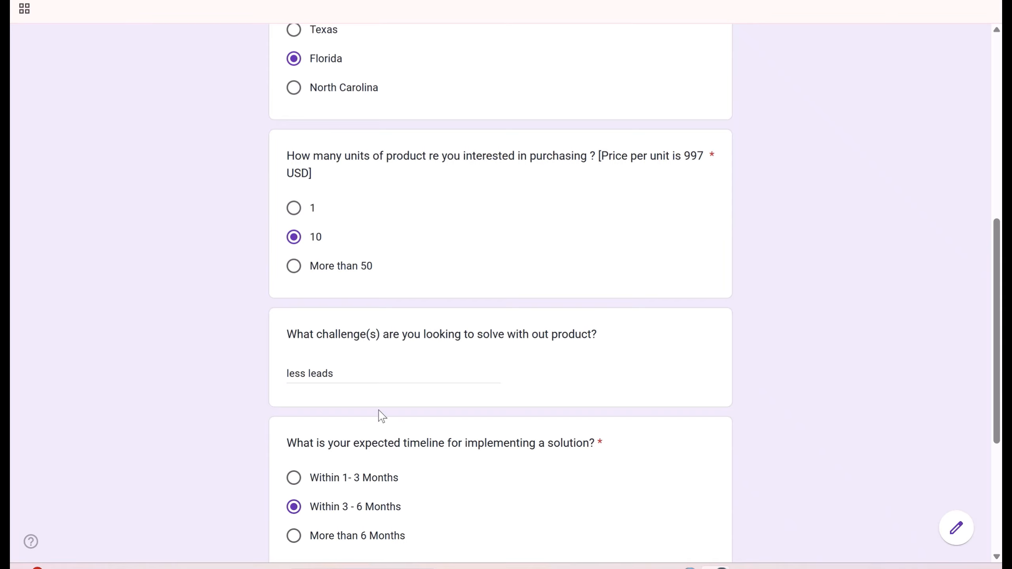
{"action": "scroll", "coordinate": [379, 414], "scroll_direction": "down", "scroll_amount": 6}
{"action": "left_click", "coordinate": [314, 484]}
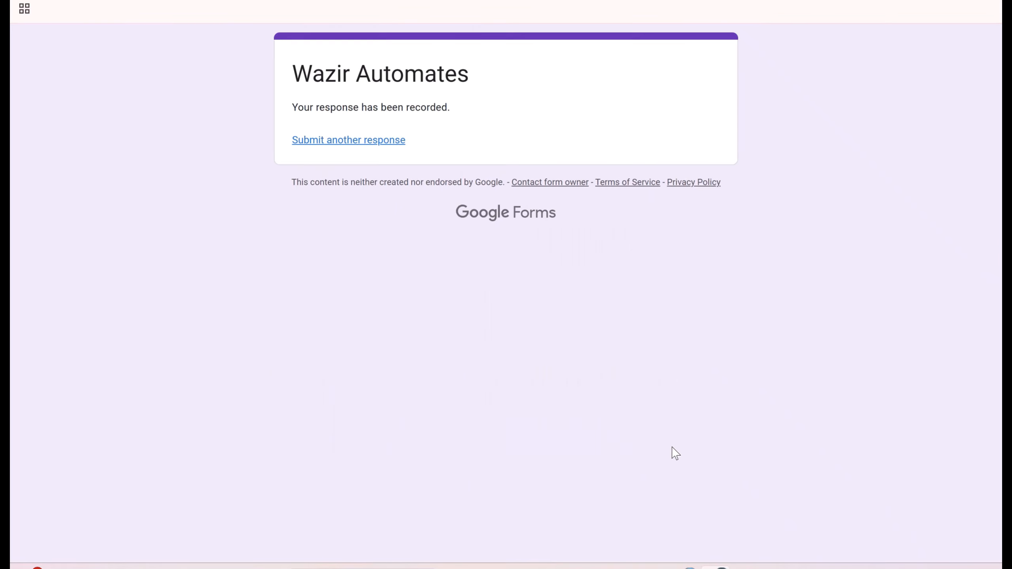
- Start another response with the respondent's name and e-mail, choosing North Carolina and More than 50 units
{"action": "left_click", "coordinate": [367, 140]}
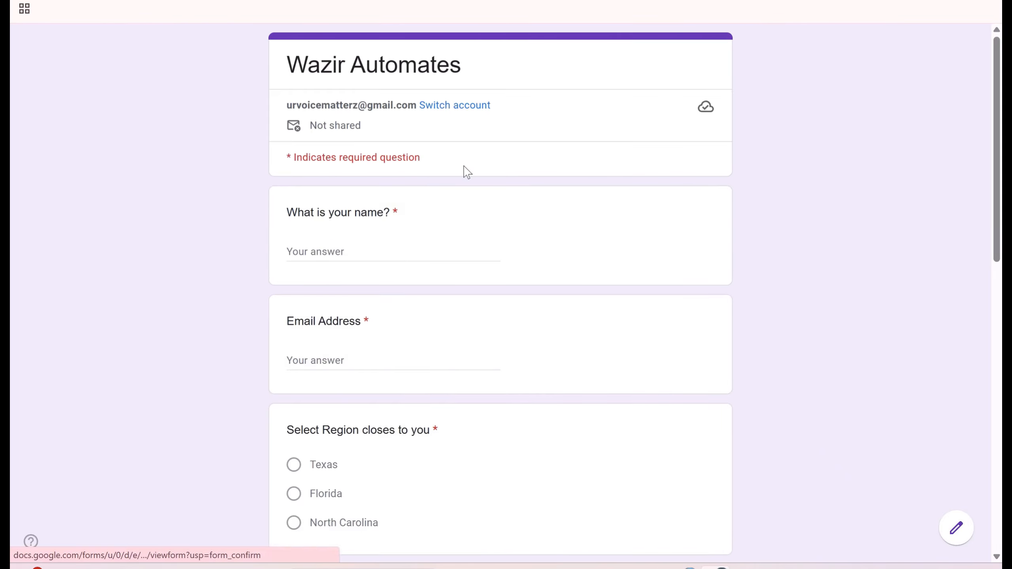
{"action": "left_click", "coordinate": [335, 244]}
{"action": "type", "text": "Kelly"}
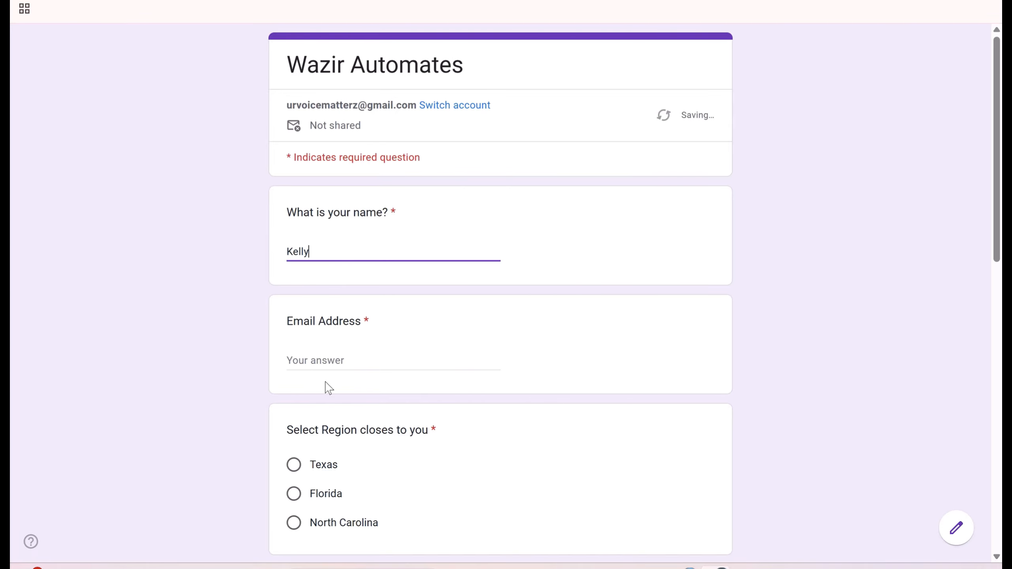
{"action": "left_click", "coordinate": [325, 362]}
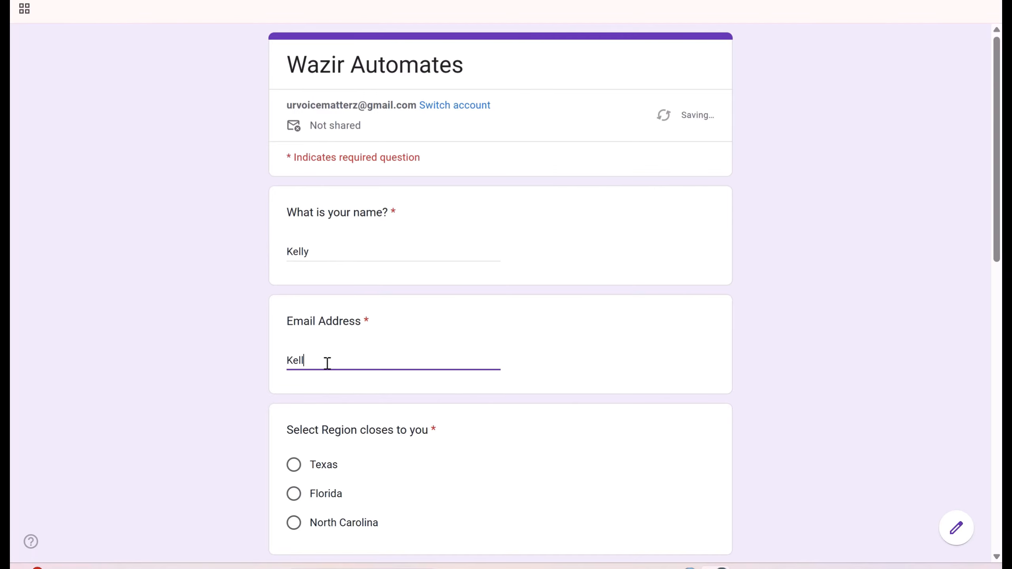
{"action": "left_click", "coordinate": [294, 522]}
{"action": "scroll", "coordinate": [526, 449], "scroll_direction": "down", "scroll_amount": 6}
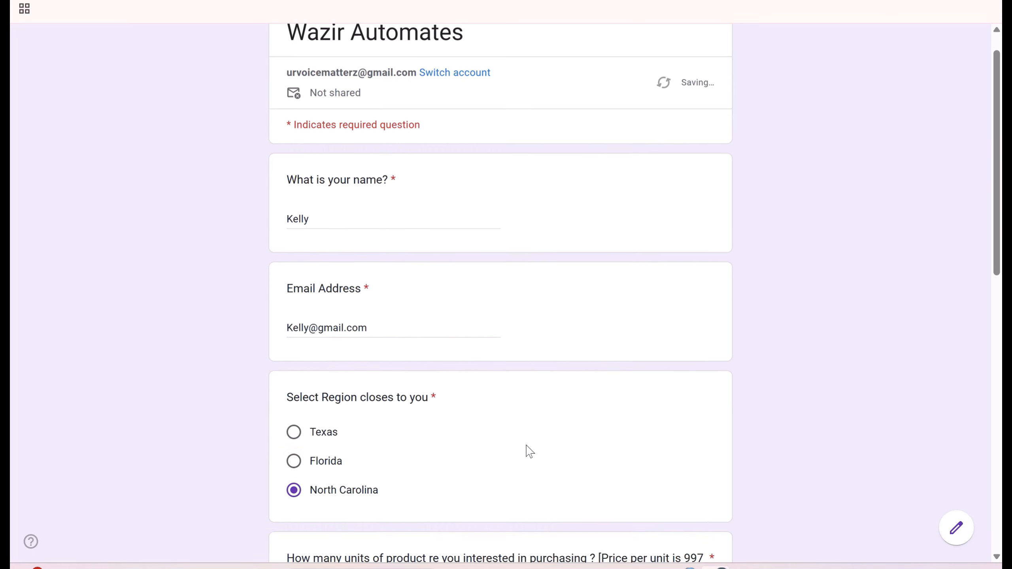
{"action": "left_click", "coordinate": [294, 411]}
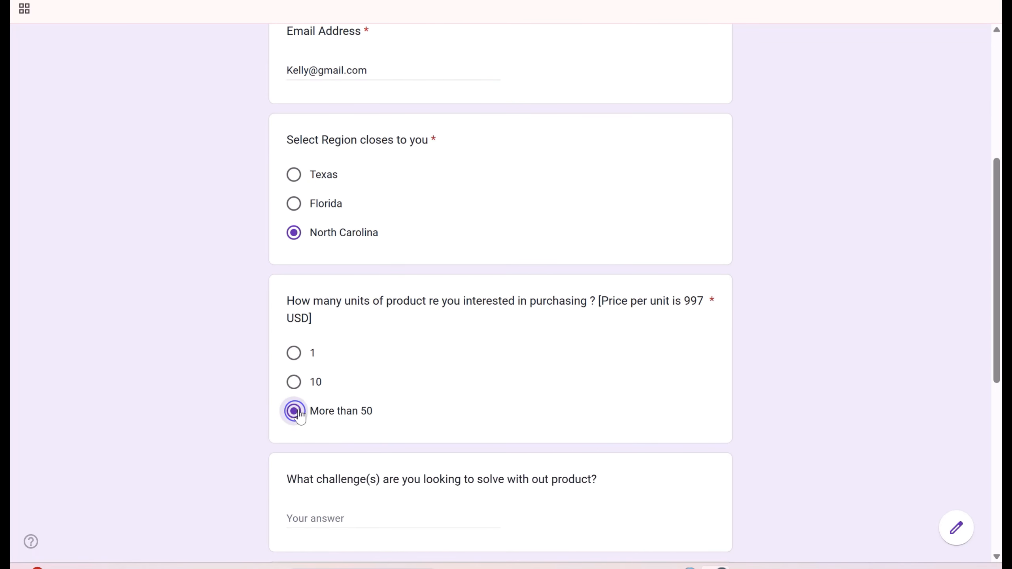
- Answer challenge 'time', timeline Within 1- 3 Months, other solutions 'na', and submit
{"action": "scroll", "coordinate": [404, 413], "scroll_direction": "down", "scroll_amount": 2}
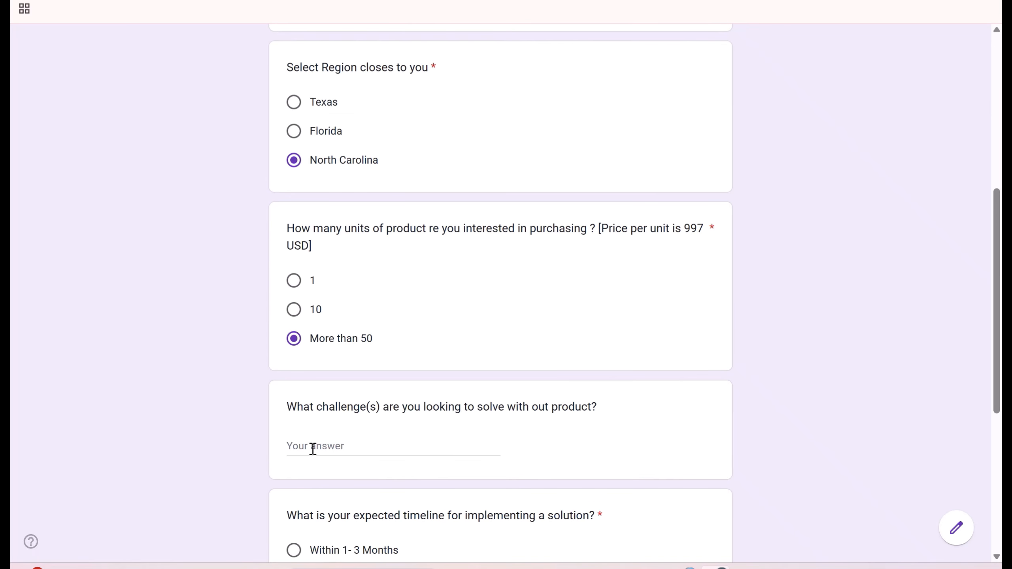
{"action": "left_click", "coordinate": [420, 447]}
{"action": "type", "text": "ti"}
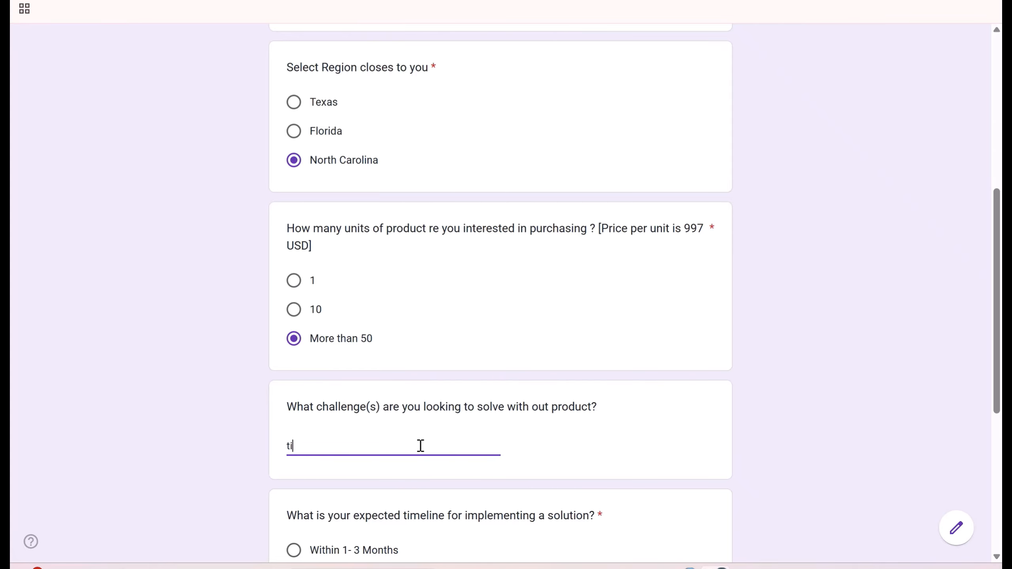
{"action": "type", "text": "me"}
{"action": "scroll", "coordinate": [478, 458], "scroll_direction": "down", "scroll_amount": 5}
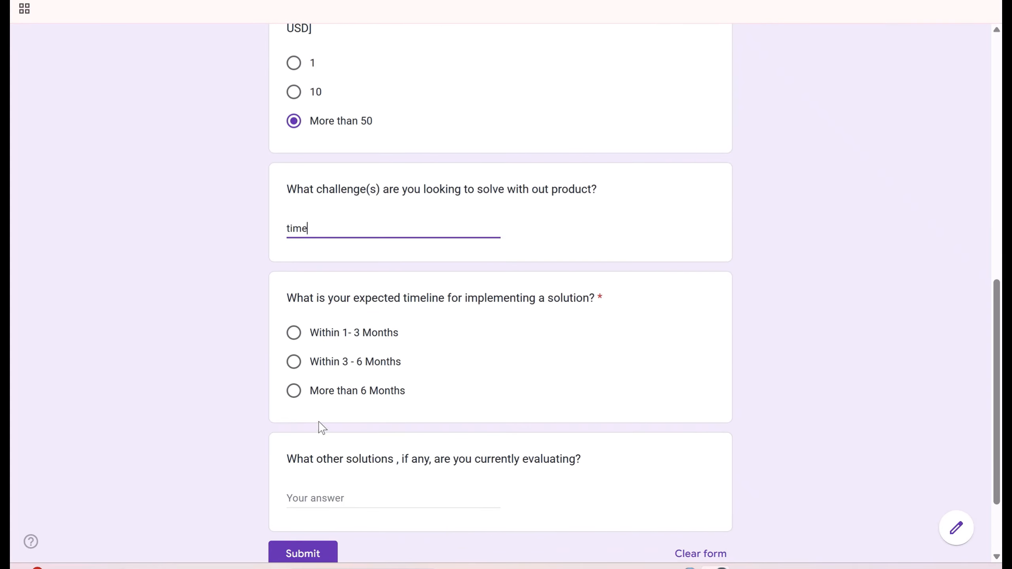
{"action": "left_click", "coordinate": [294, 334]}
{"action": "scroll", "coordinate": [479, 465], "scroll_direction": "down", "scroll_amount": 3}
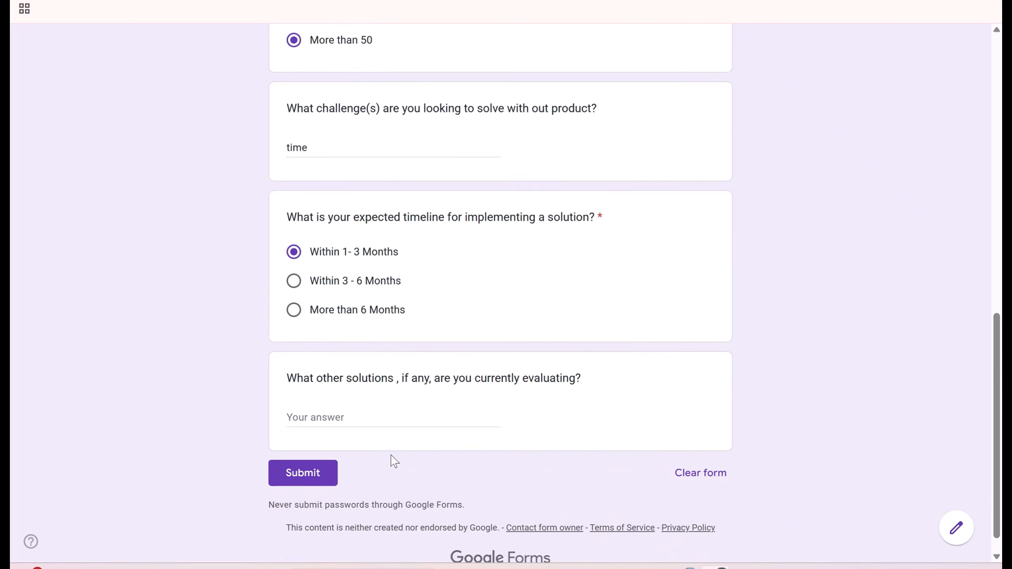
{"action": "left_click", "coordinate": [349, 395]}
{"action": "type", "text": "na"}
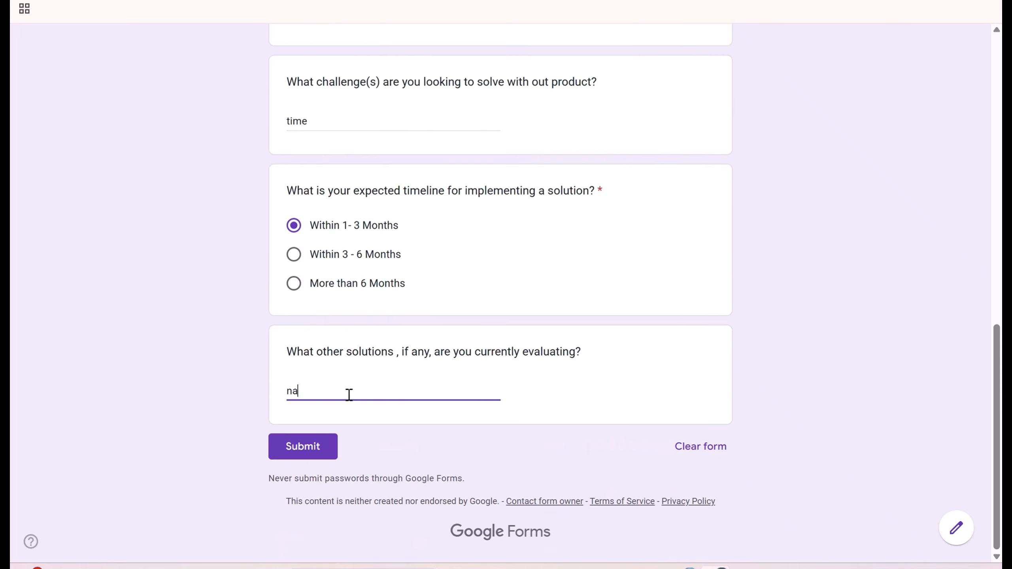
{"action": "left_click", "coordinate": [309, 448]}
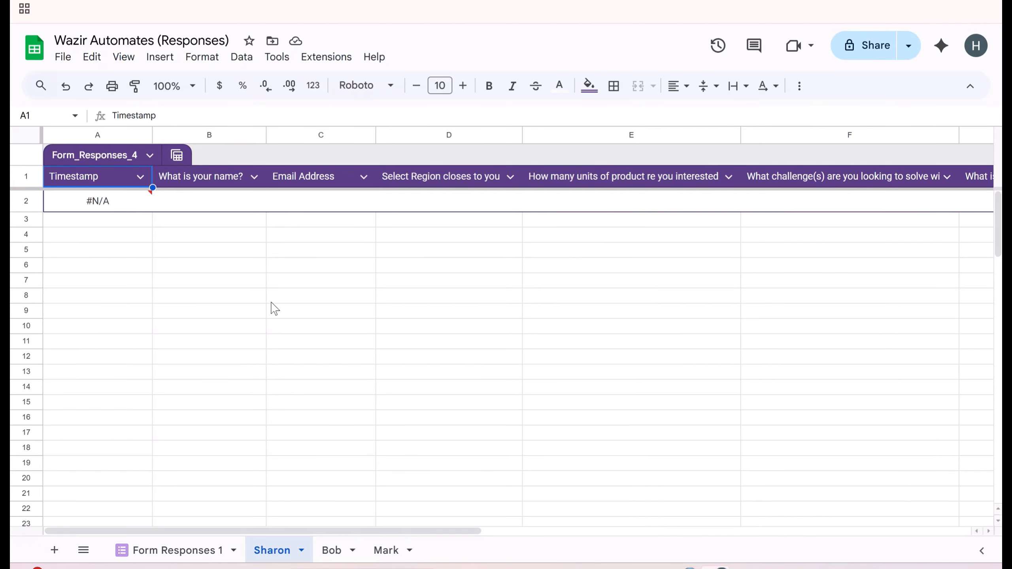
- Prefix $D$2:D in Sharon's A2 FILTER formula with 'Form Responses 1'! to fix the condition range
{"action": "left_click", "coordinate": [105, 201]}
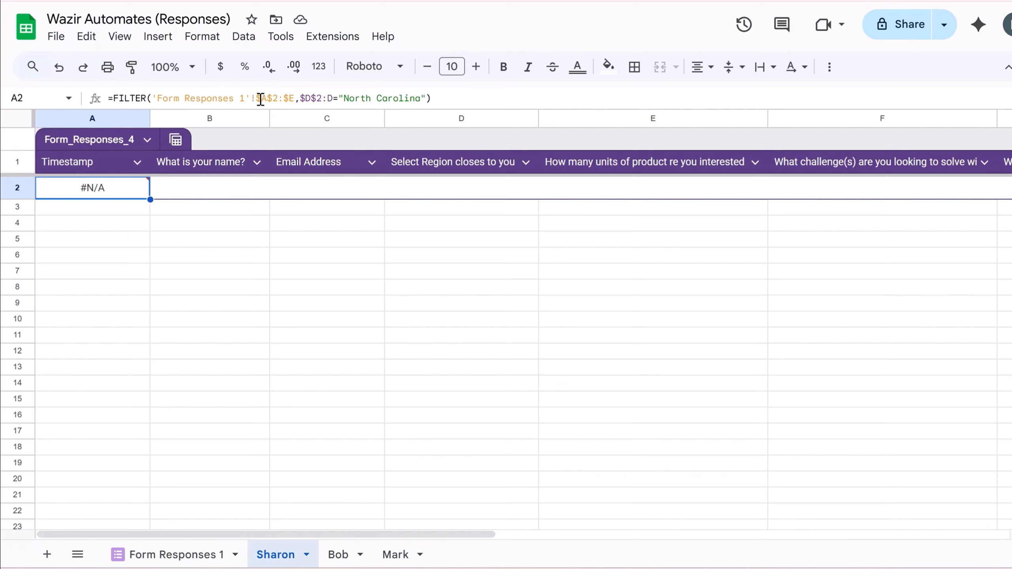
{"action": "left_click", "coordinate": [302, 97]}
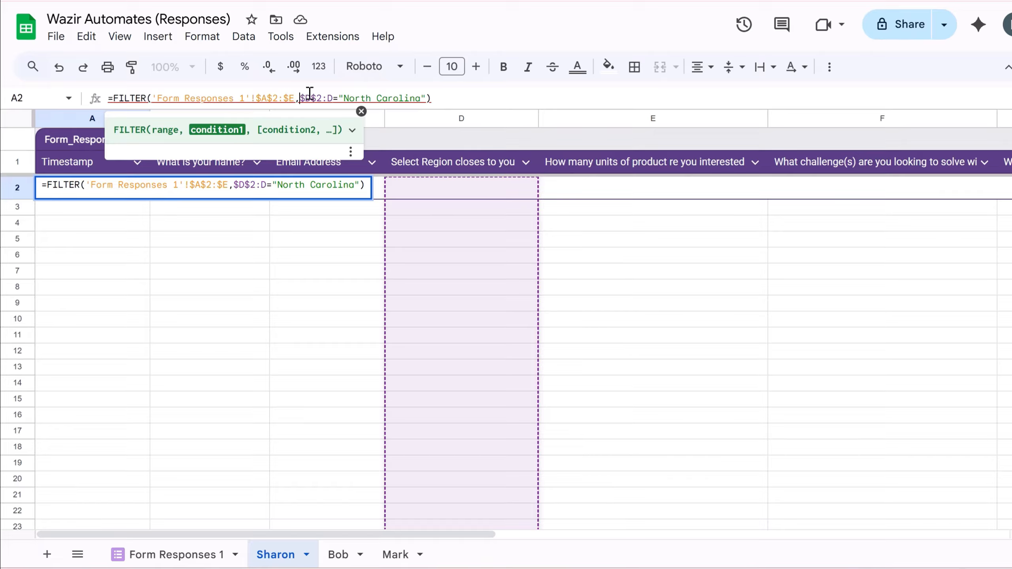
{"action": "mouse_move", "coordinate": [311, 96]}
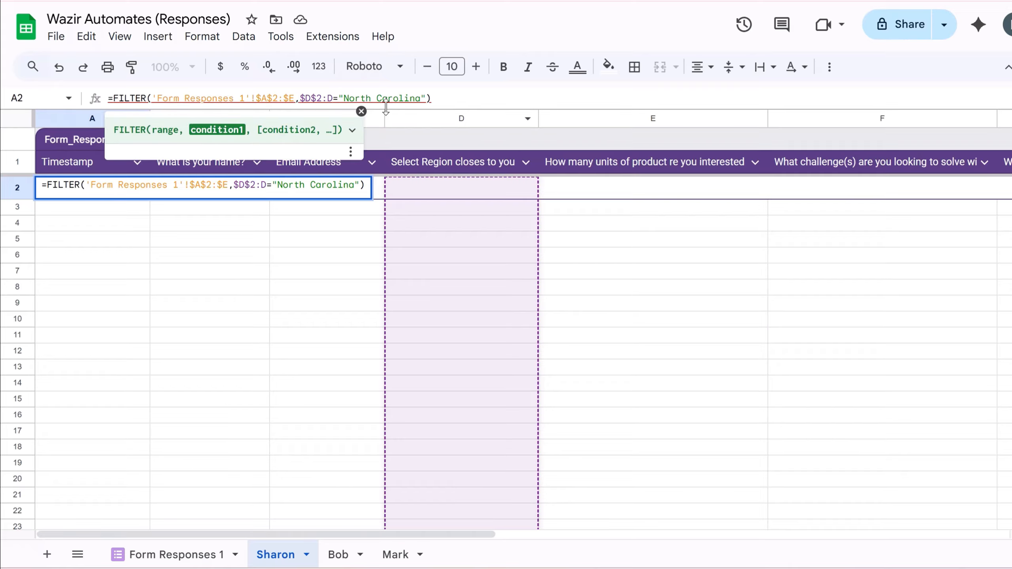
{"action": "type", "text": "'"}
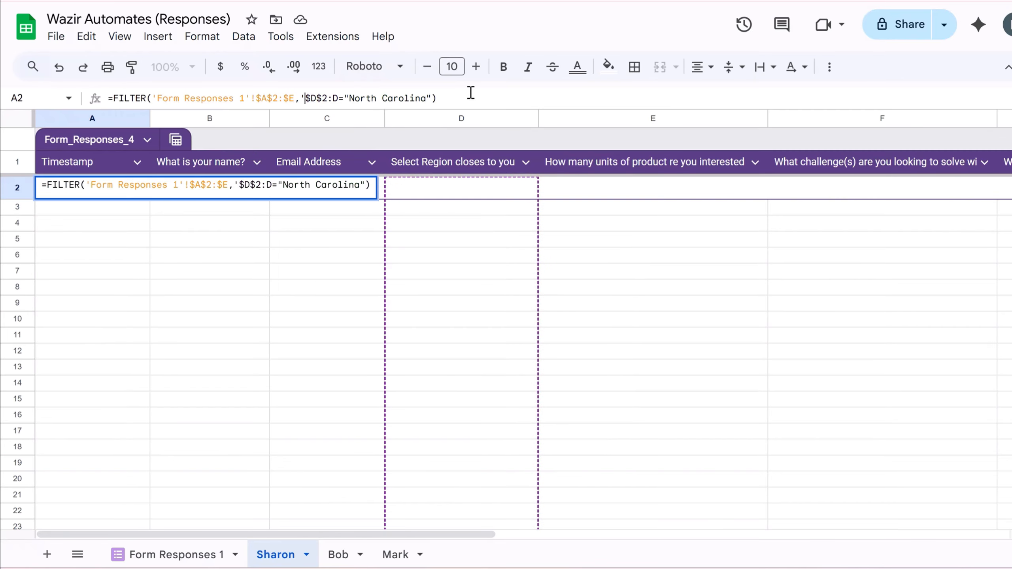
{"action": "type", "text": "Form "}
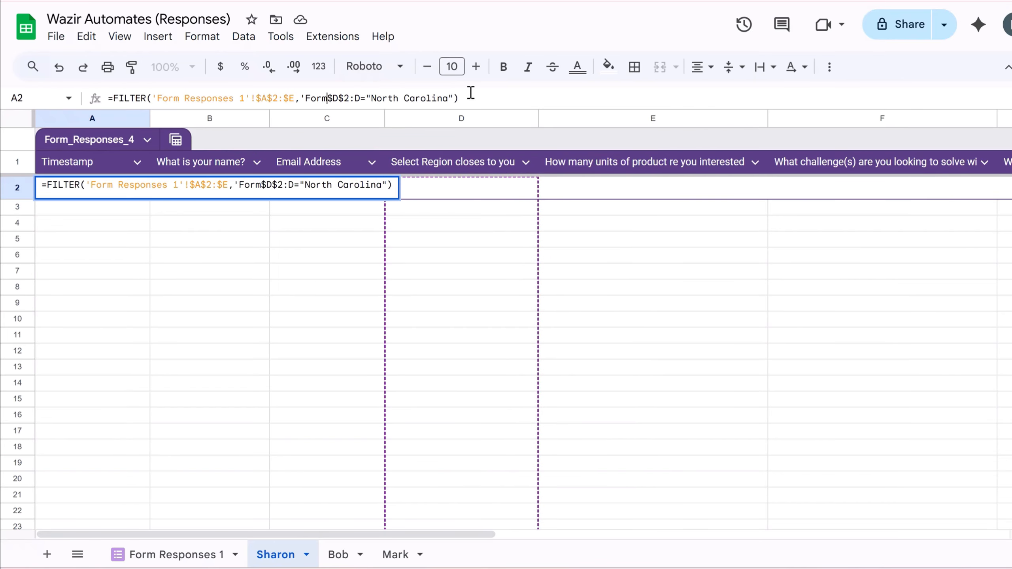
{"action": "type", "text": "Responses"}
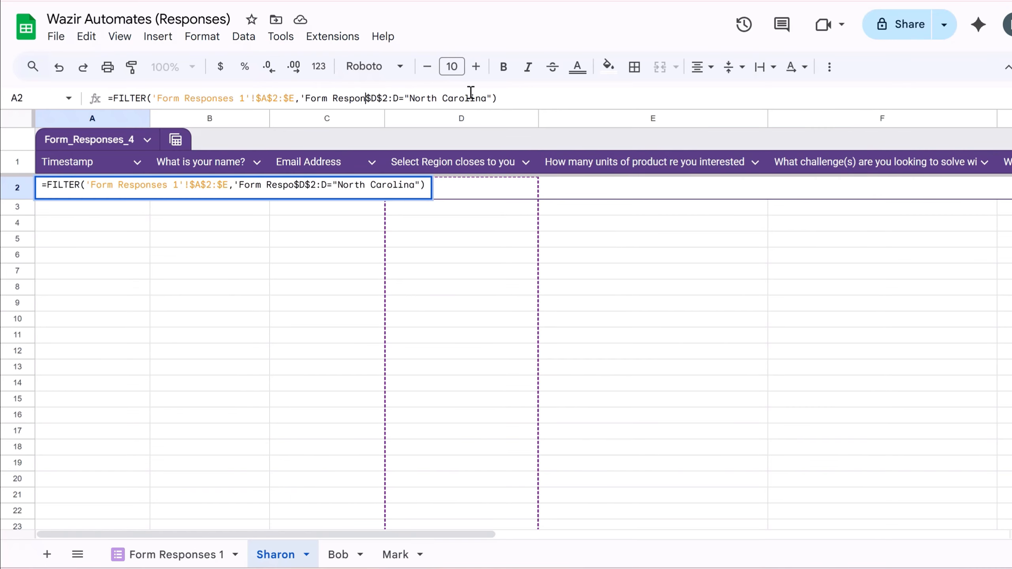
{"action": "type", "text": " 1"}
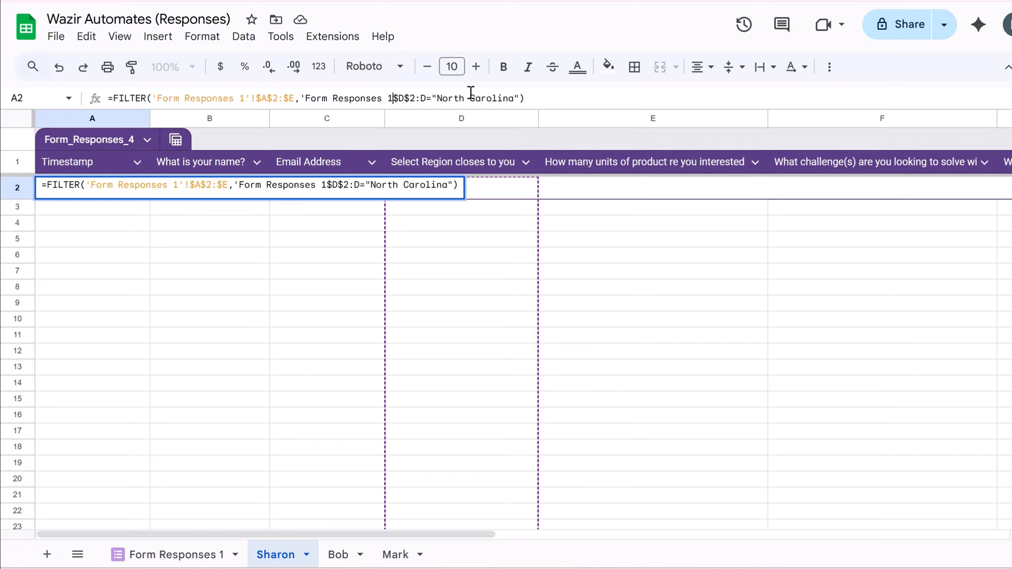
{"action": "type", "text": "'"}
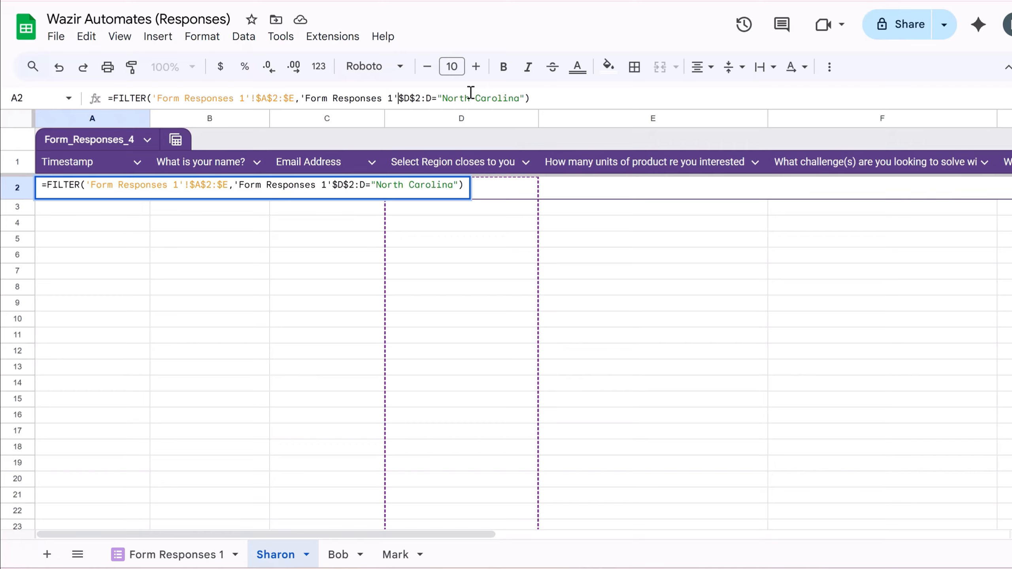
{"action": "type", "text": "!"}
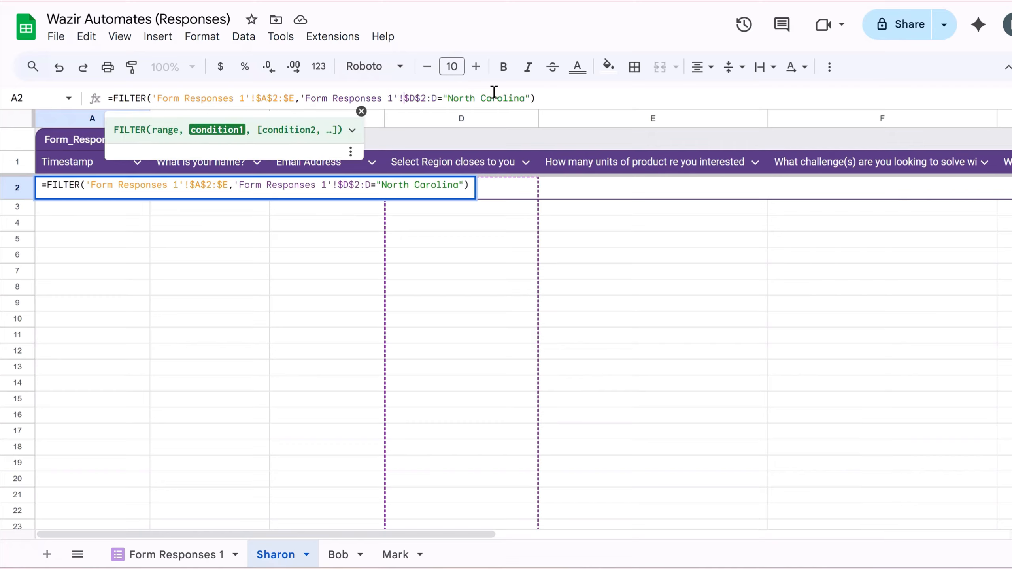
{"action": "left_click", "coordinate": [538, 98]}
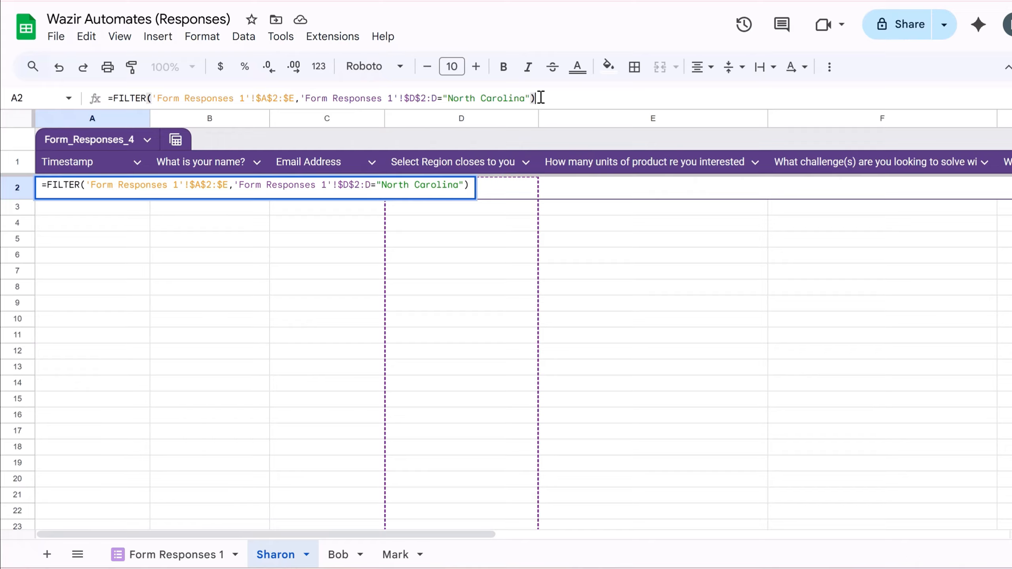
{"action": "key", "text": "Return"}
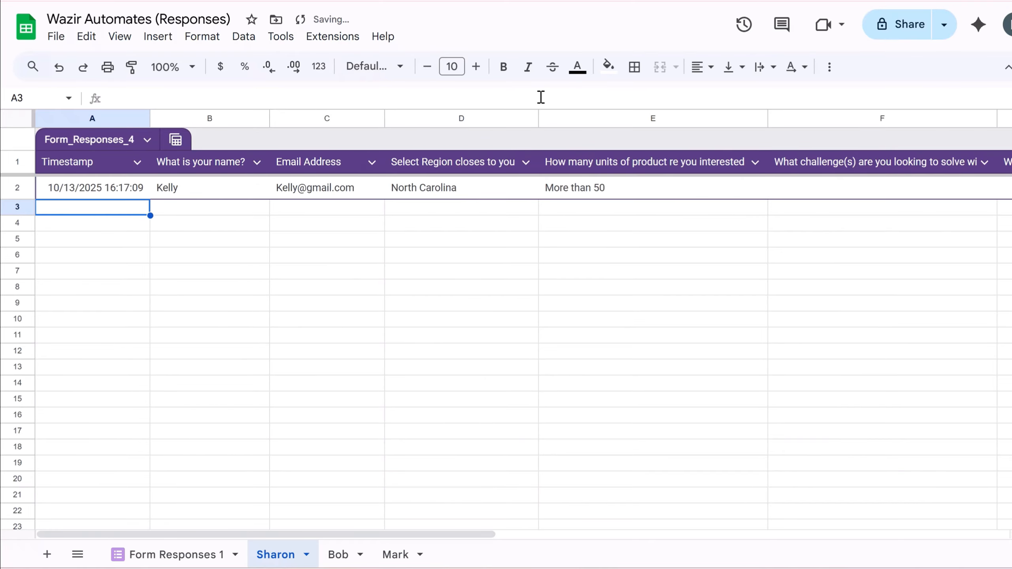
- On the Bob sheet, prefix $D$2:$D in the A2 FILTER formula with 'Form Responses 1'!
{"action": "left_click", "coordinate": [337, 553]}
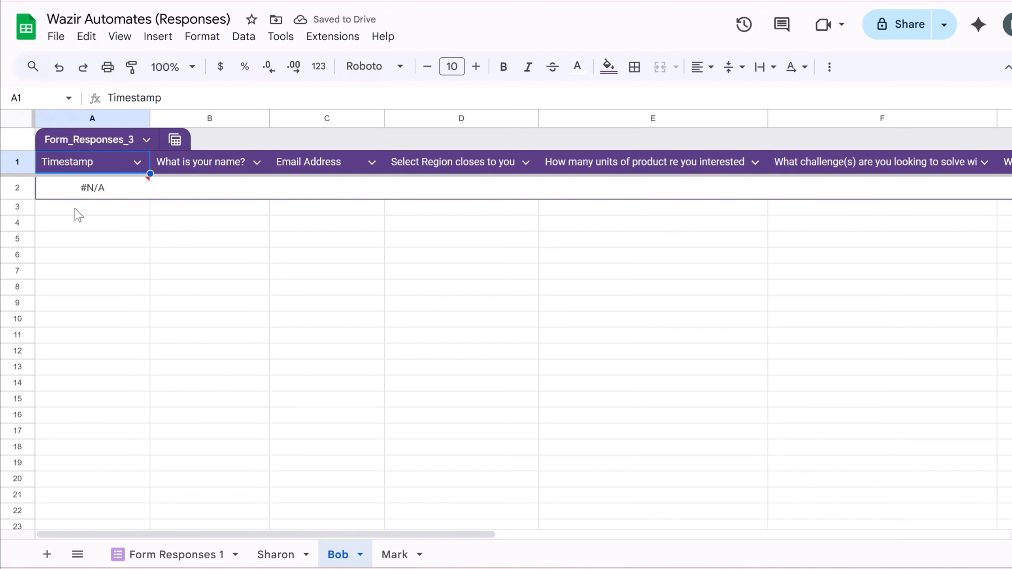
{"action": "left_click", "coordinate": [89, 191]}
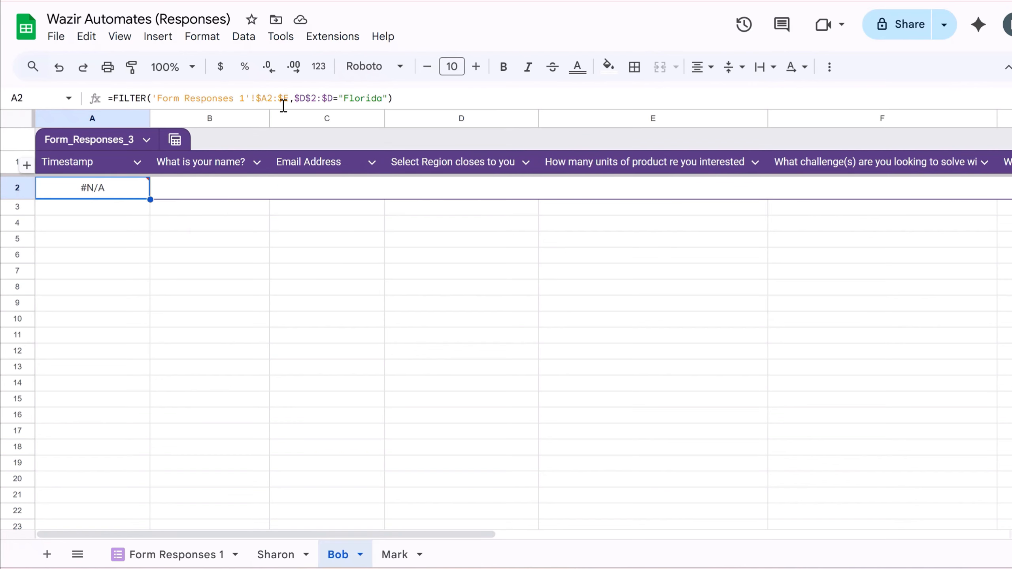
{"action": "left_click", "coordinate": [295, 98]}
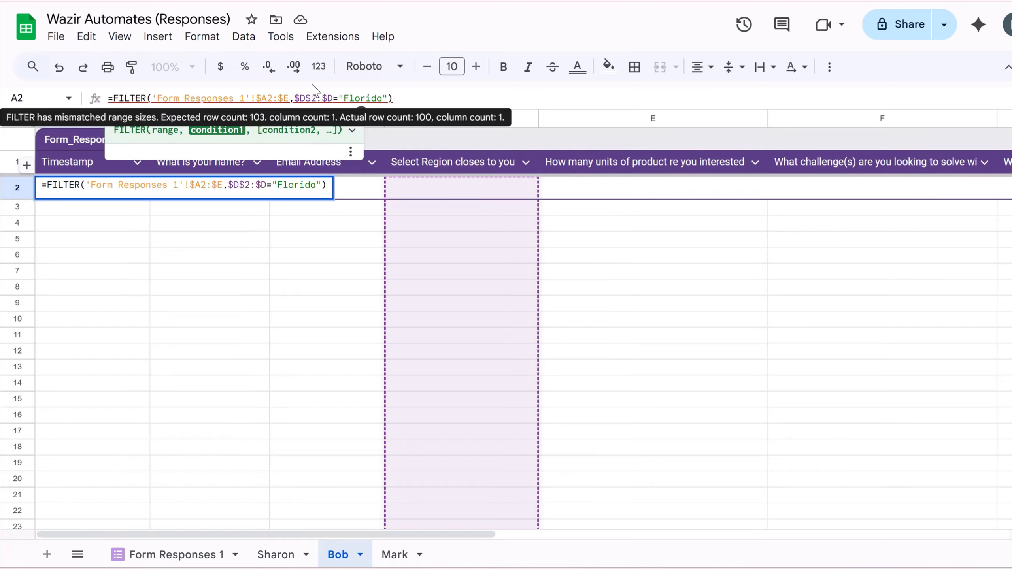
{"action": "type", "text": "'Form "}
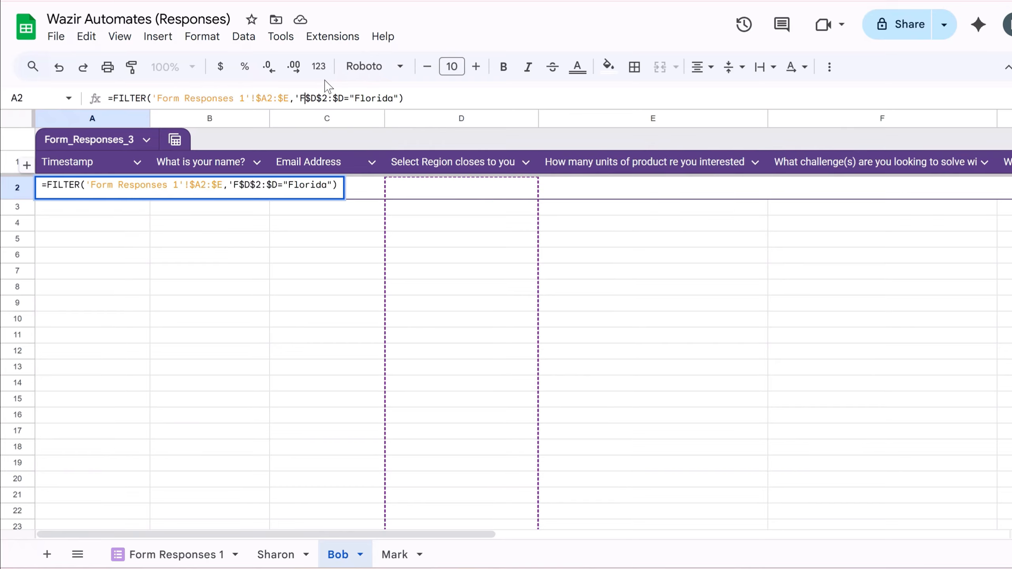
{"action": "type", "text": "Respo"}
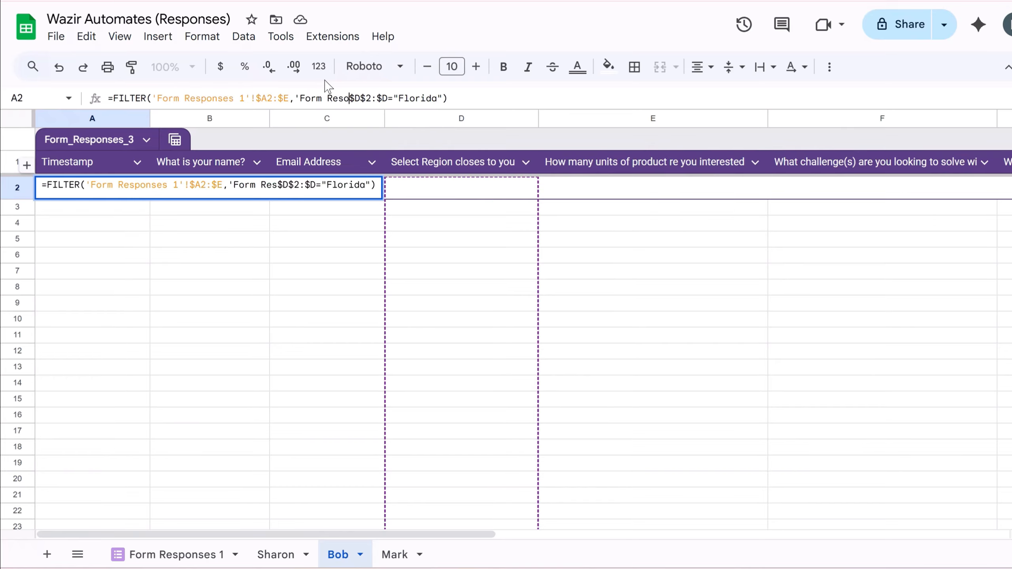
{"action": "type", "text": "nses"}
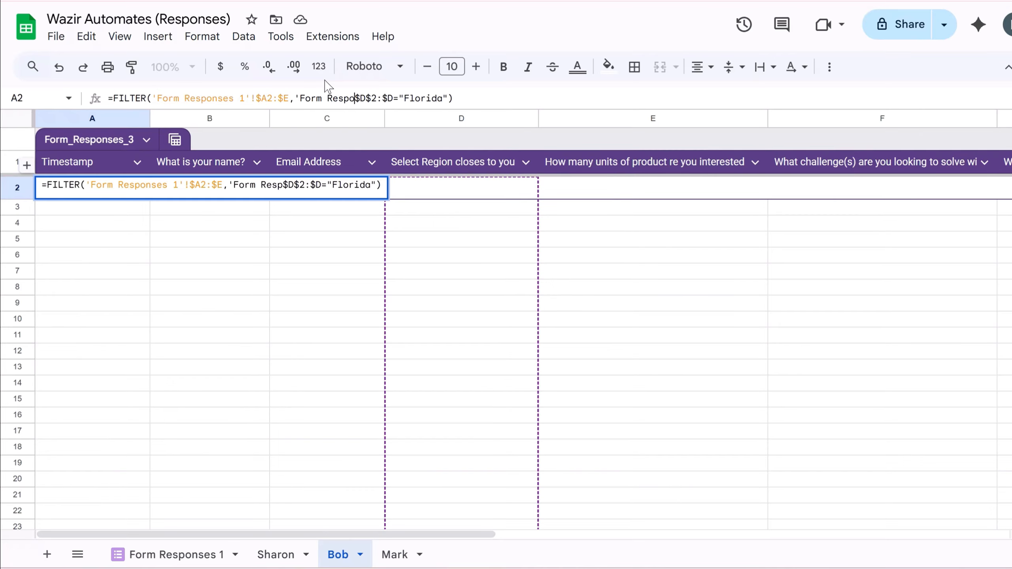
{"action": "type", "text": " 1'"}
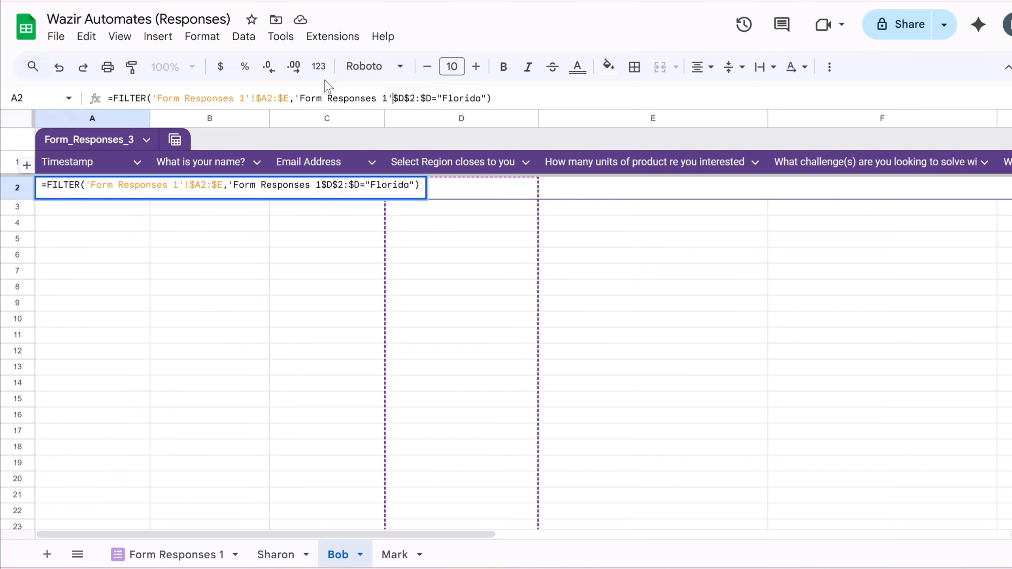
{"action": "type", "text": "!"}
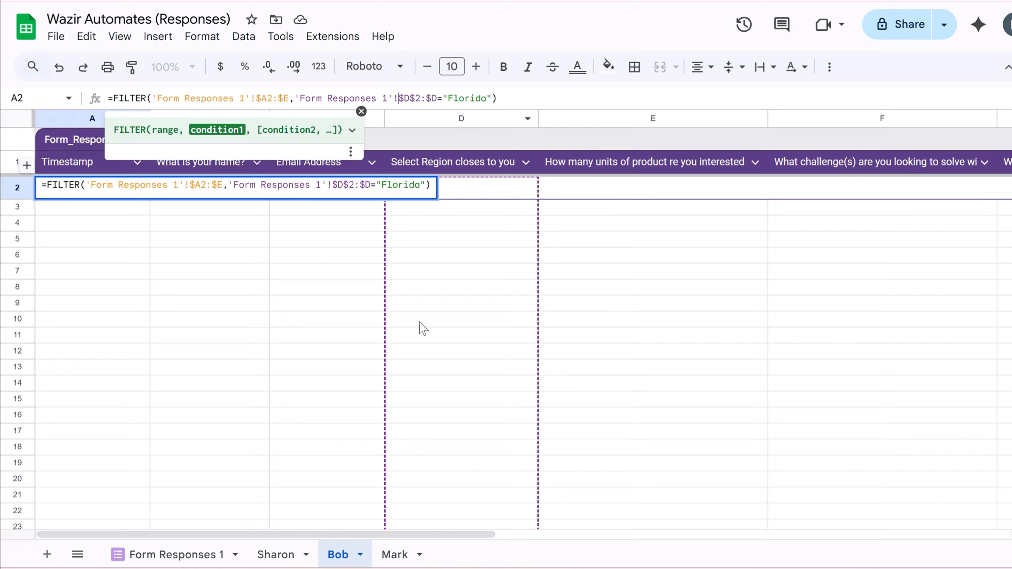
{"action": "left_click", "coordinate": [519, 98]}
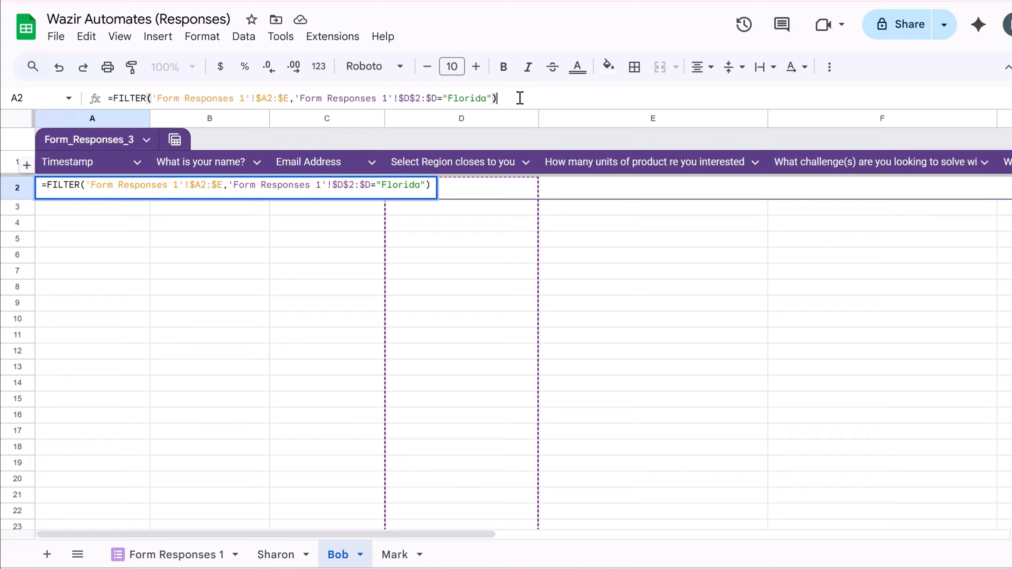
{"action": "key", "text": "Return"}
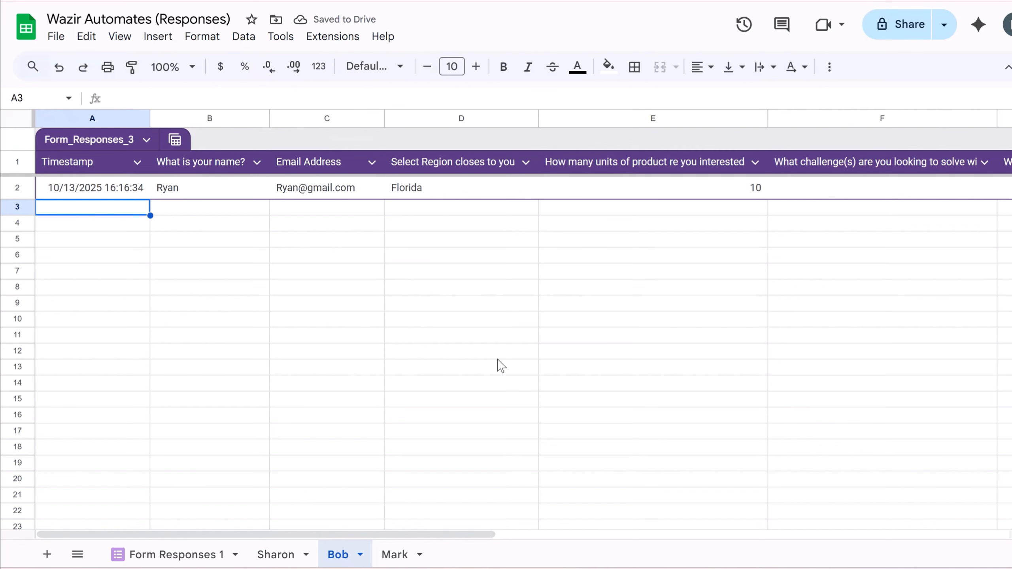
- Review the Form Responses 1, Mark and Bob sheets, then return to the Sharon sheet
{"action": "left_click", "coordinate": [153, 555]}
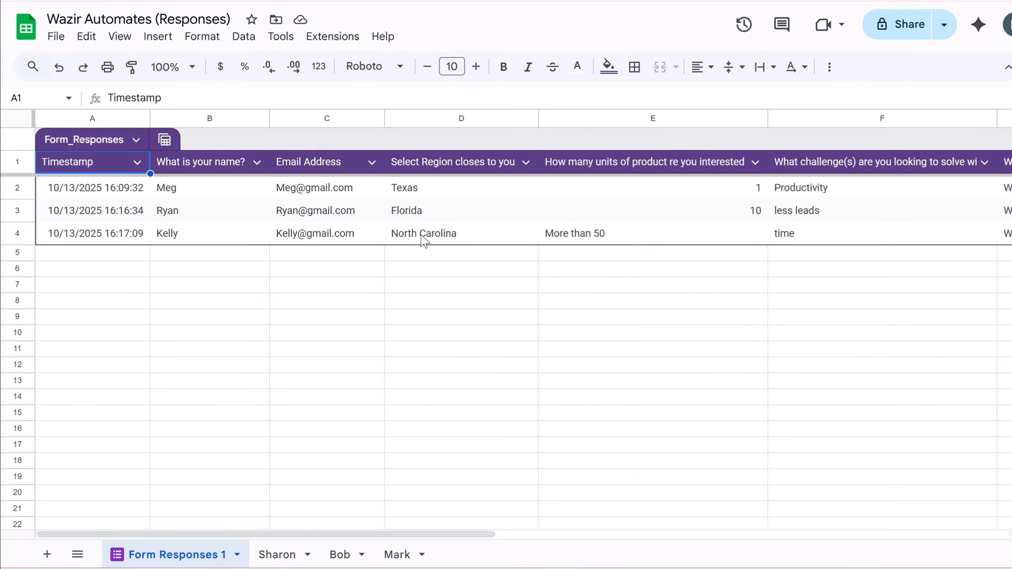
{"action": "left_click", "coordinate": [403, 556]}
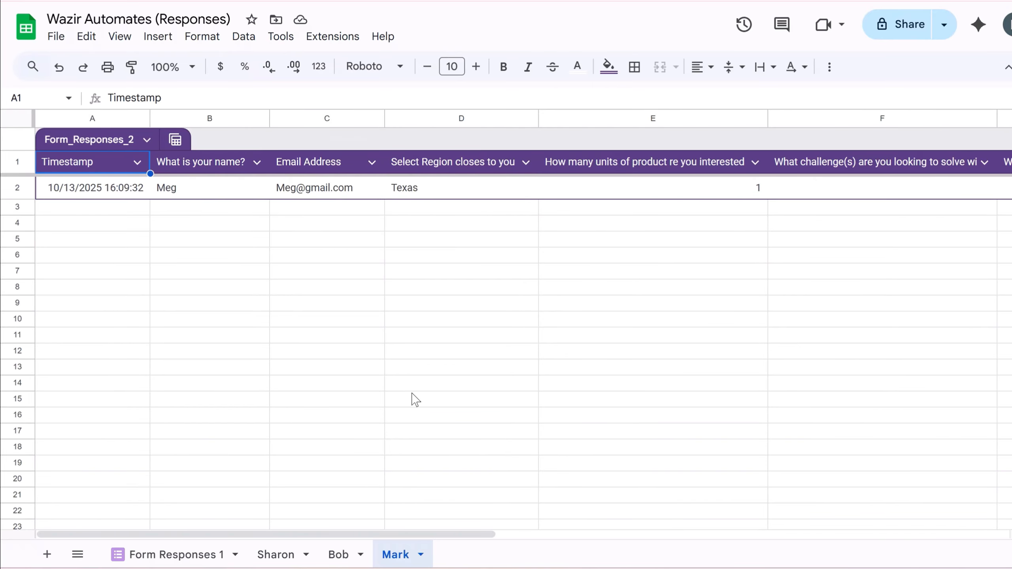
{"action": "left_click", "coordinate": [335, 554]}
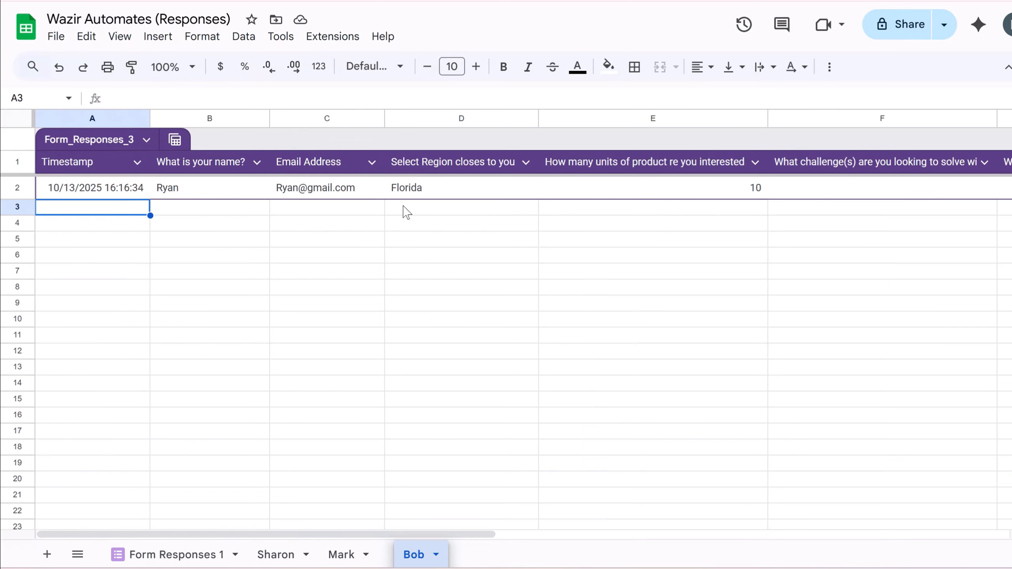
{"action": "left_click", "coordinate": [329, 477]}
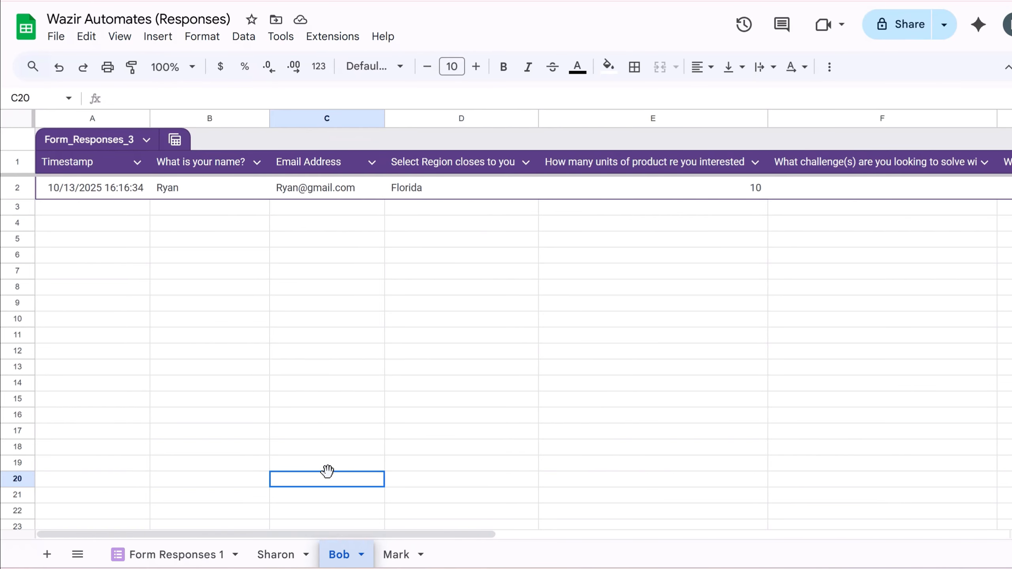
{"action": "left_click", "coordinate": [281, 555]}
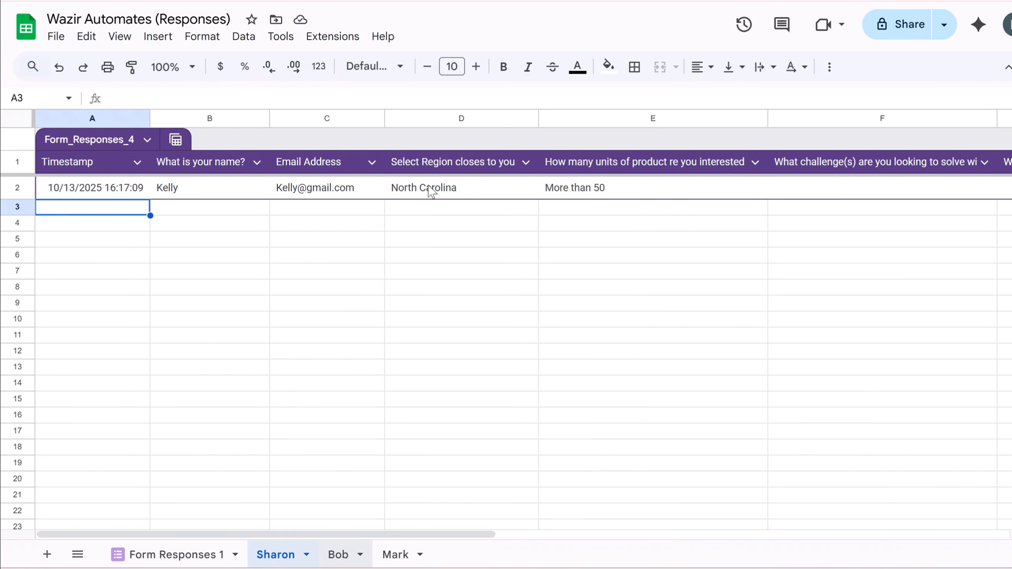